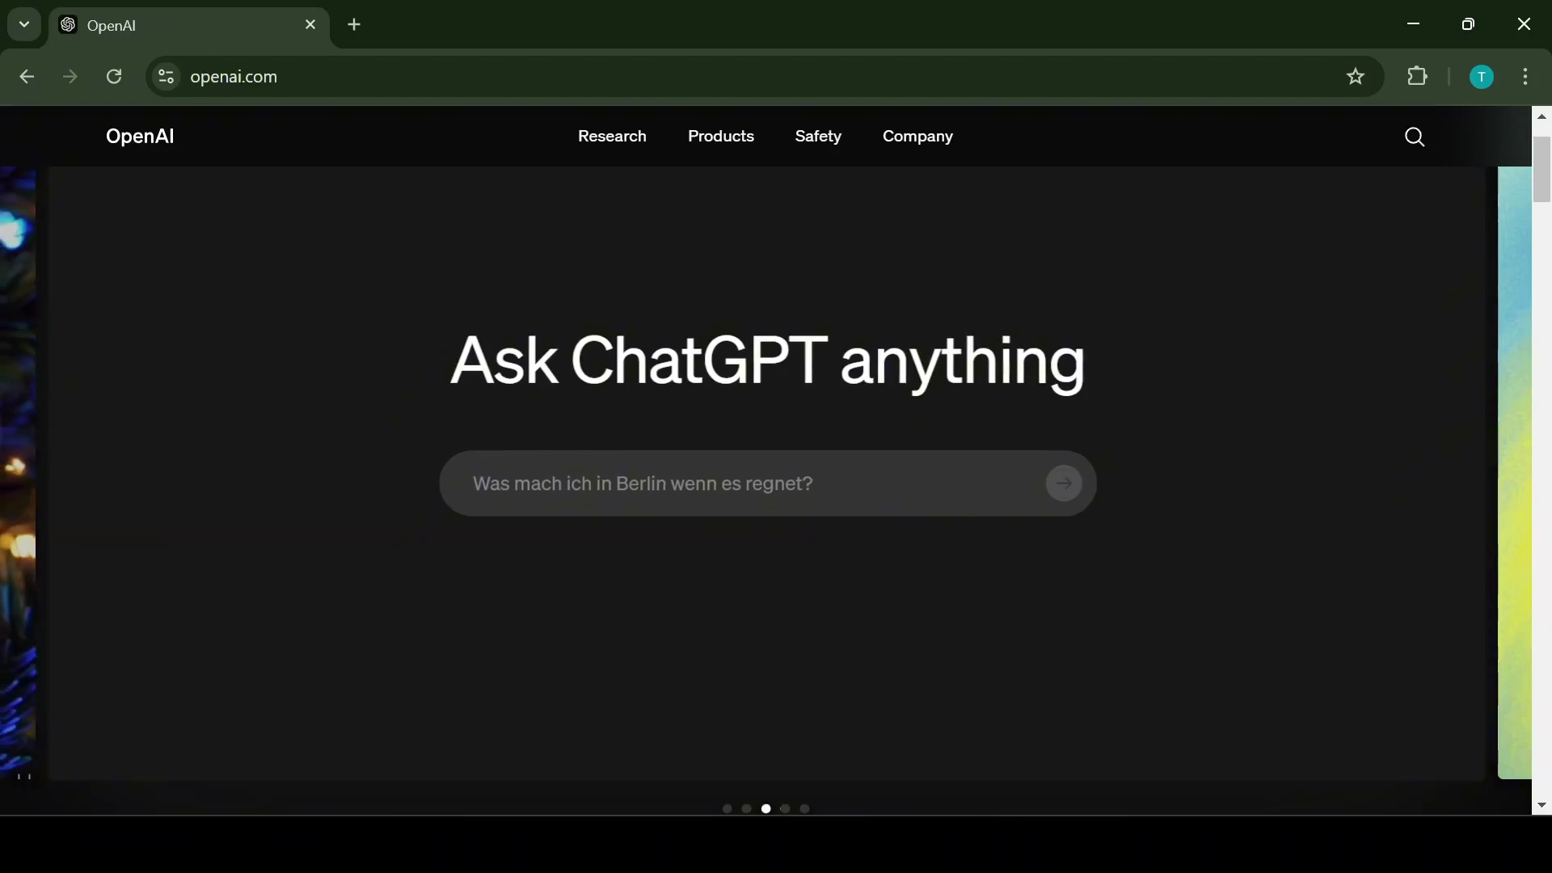
# - Open chatgpt.com in a new tab via ChatGPT login under the OpenAI Products menu
pyautogui.moveTo(720, 136)
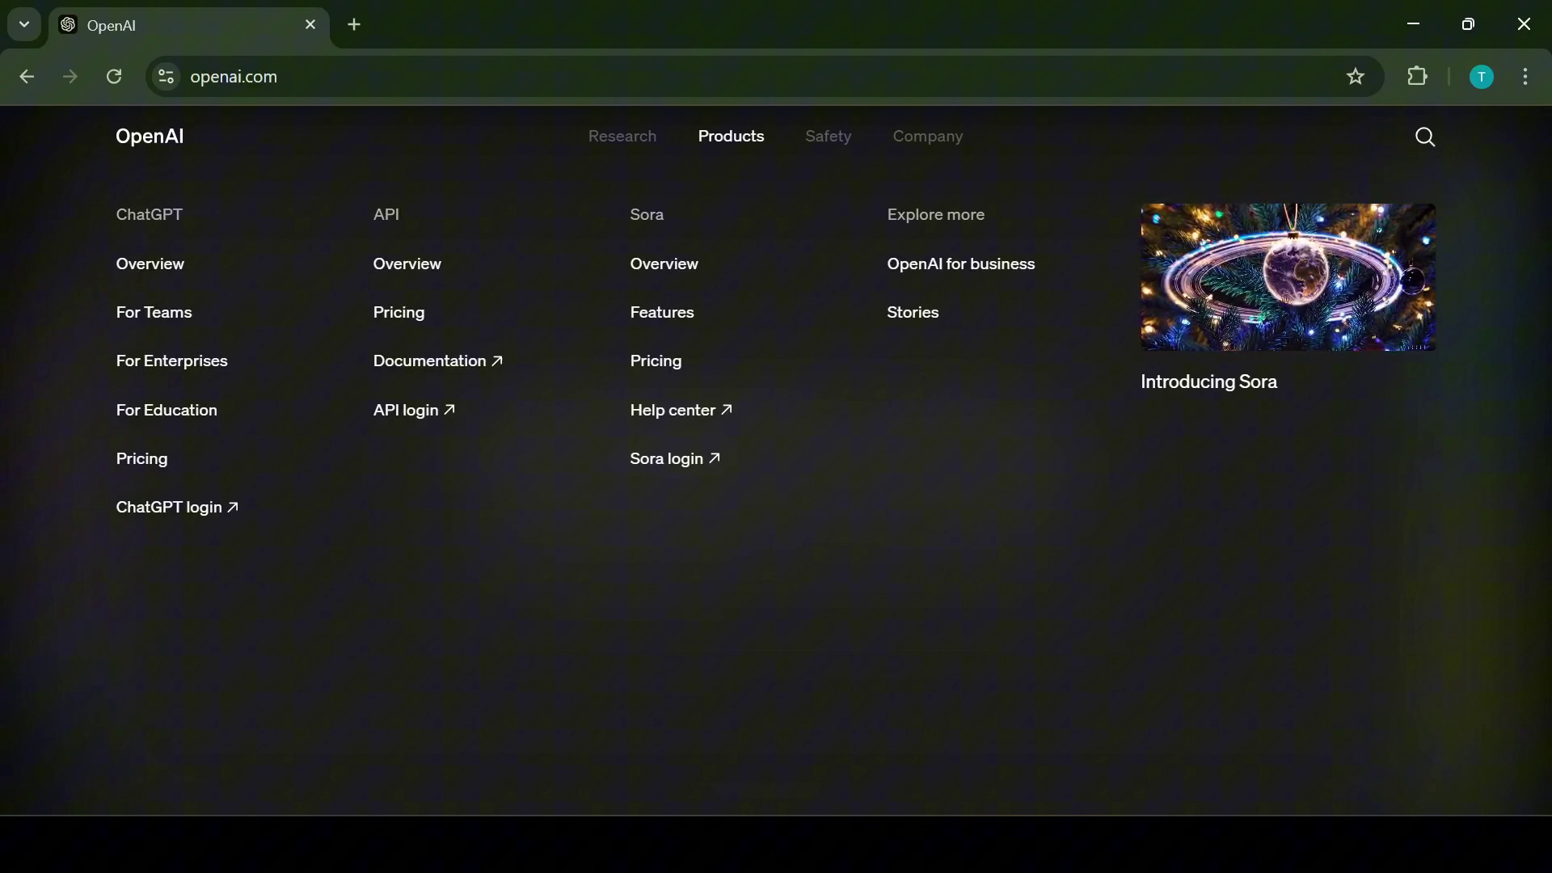
pyautogui.click(169, 506)
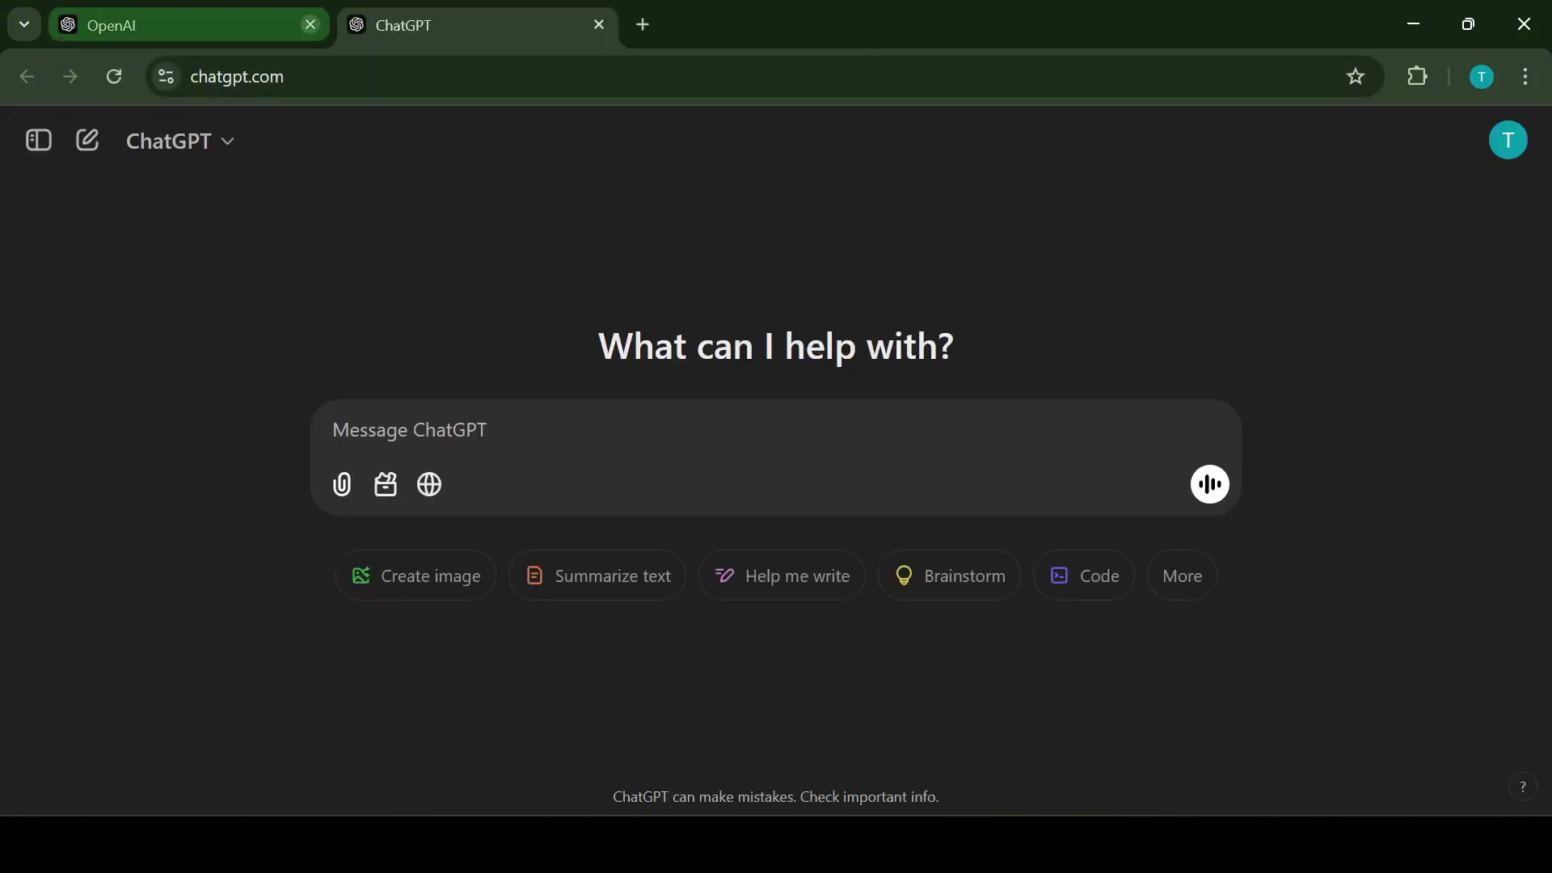
# - Close the OpenAI tab and ask ChatGPT 'How tall is an average person'
pyautogui.click(310, 24)
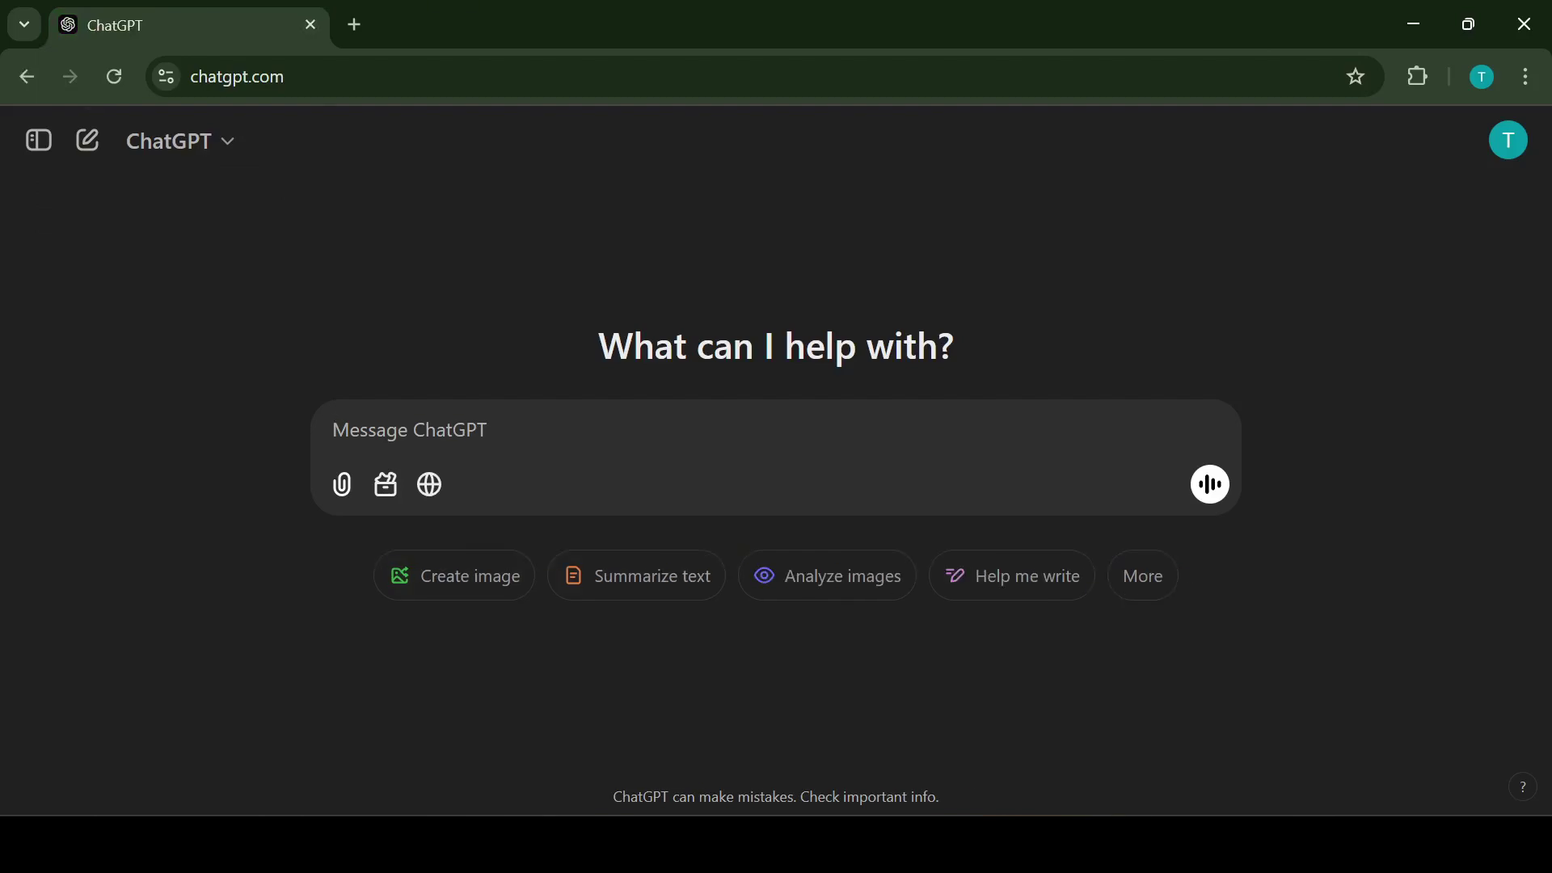
pyautogui.write('How tall is an average person')
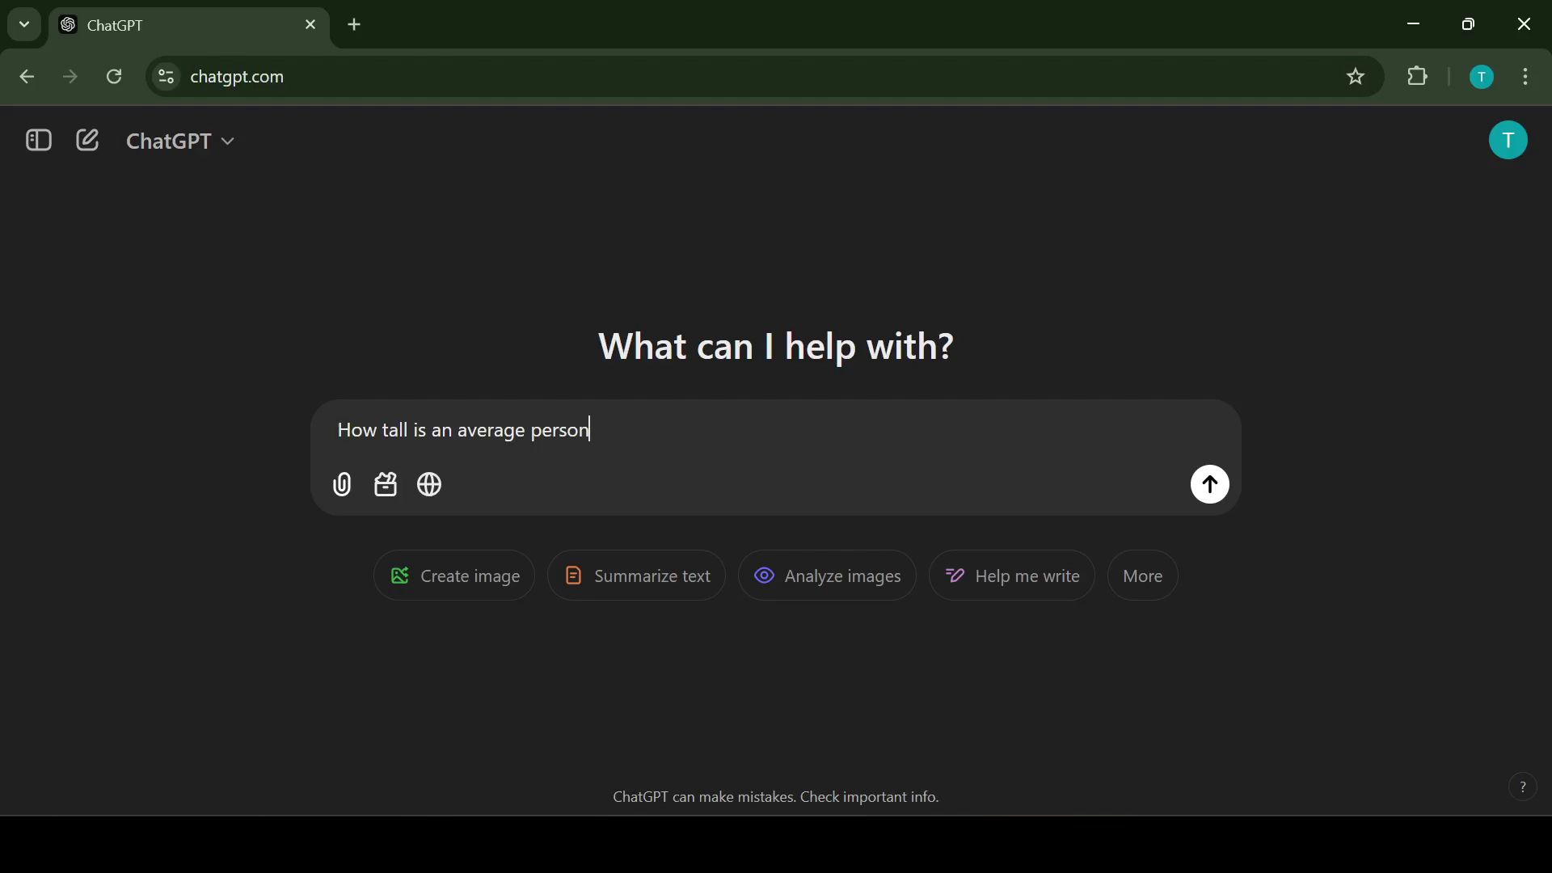
pyautogui.press('Return')
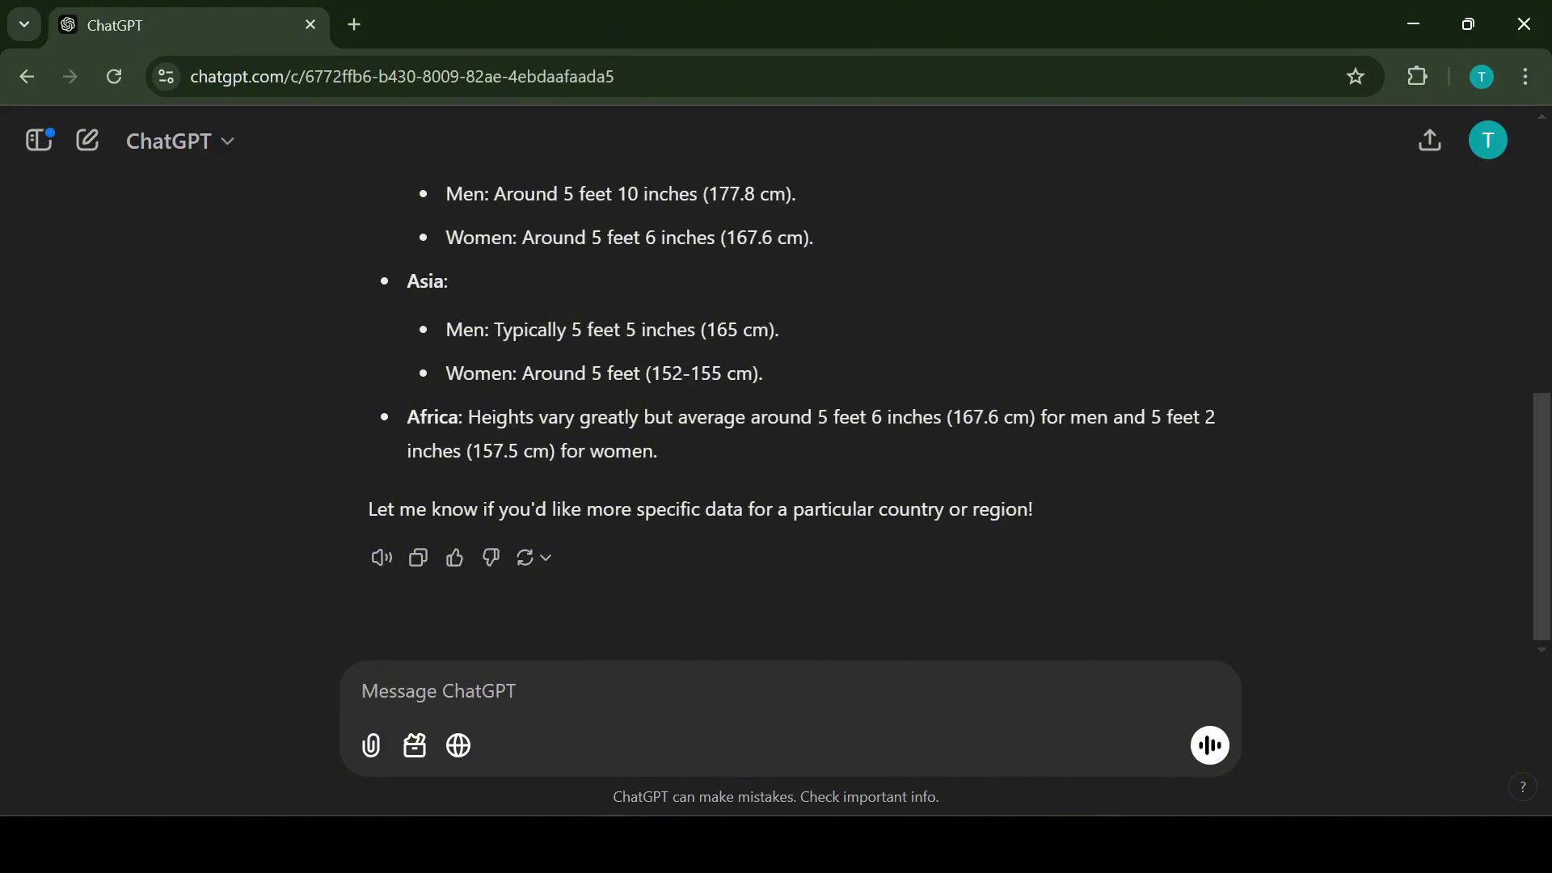
# - Request a table of the top 10 tallest countries and its sources, then start a new chat
pyautogui.write('Create a ')
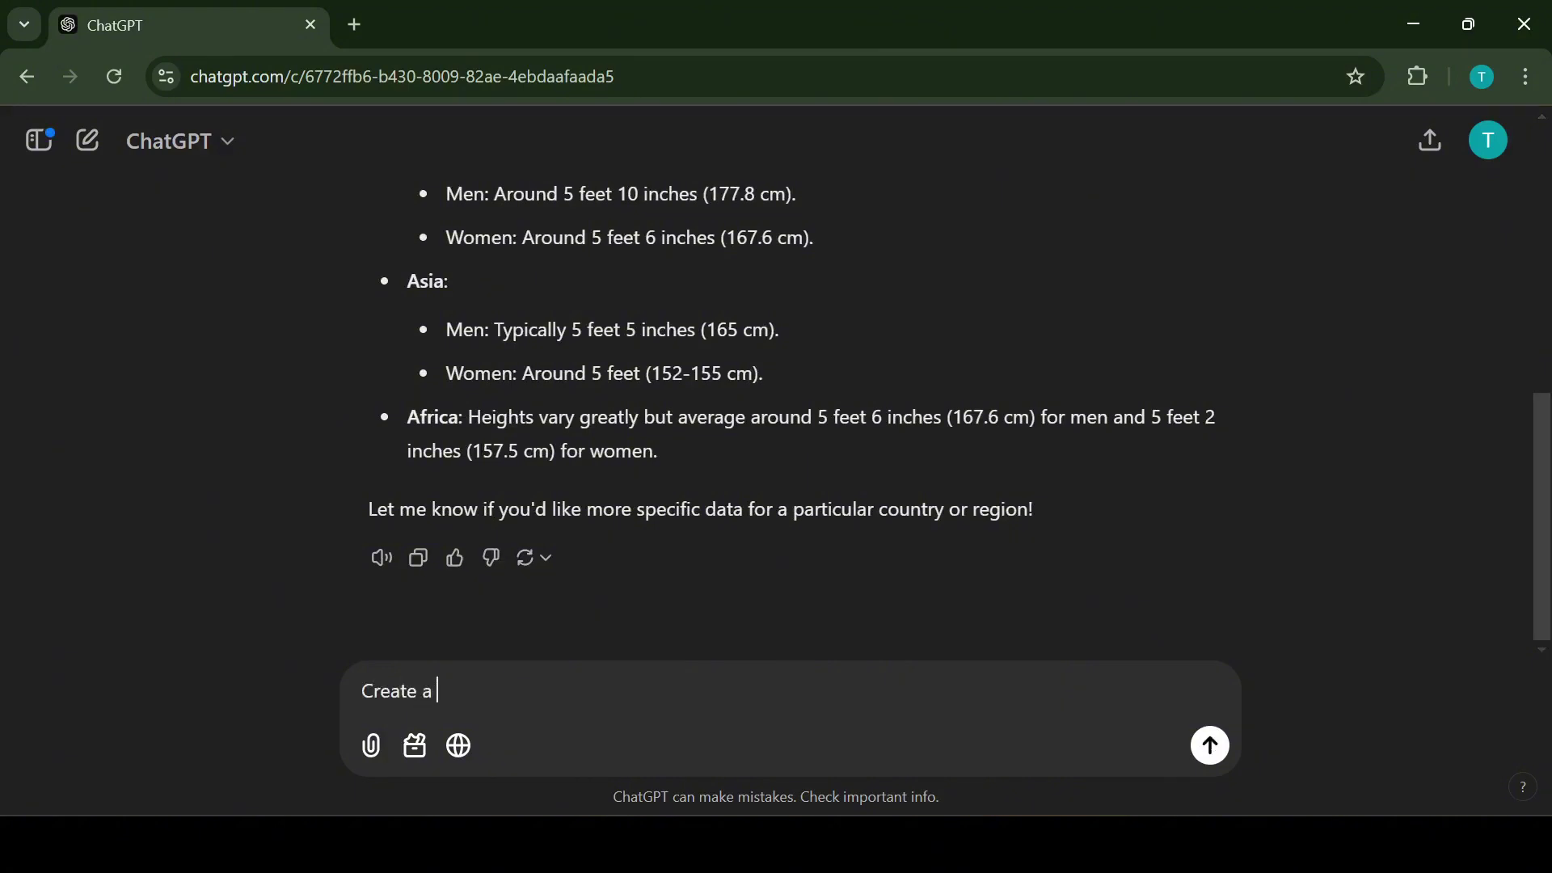
pyautogui.write('table of top 10 t')
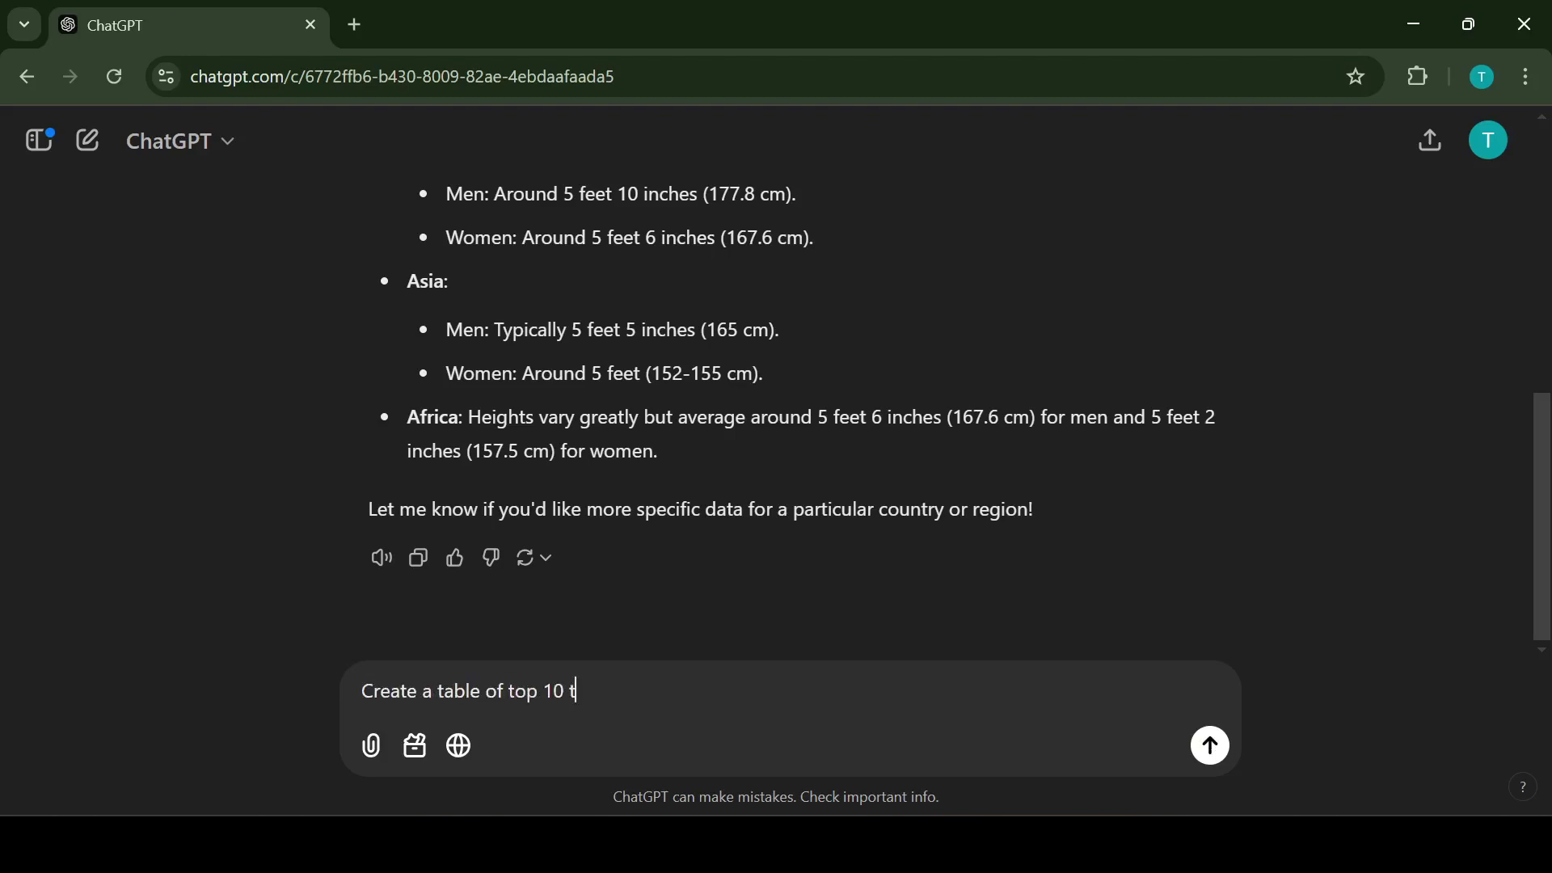
pyautogui.write('allest based on countries.')
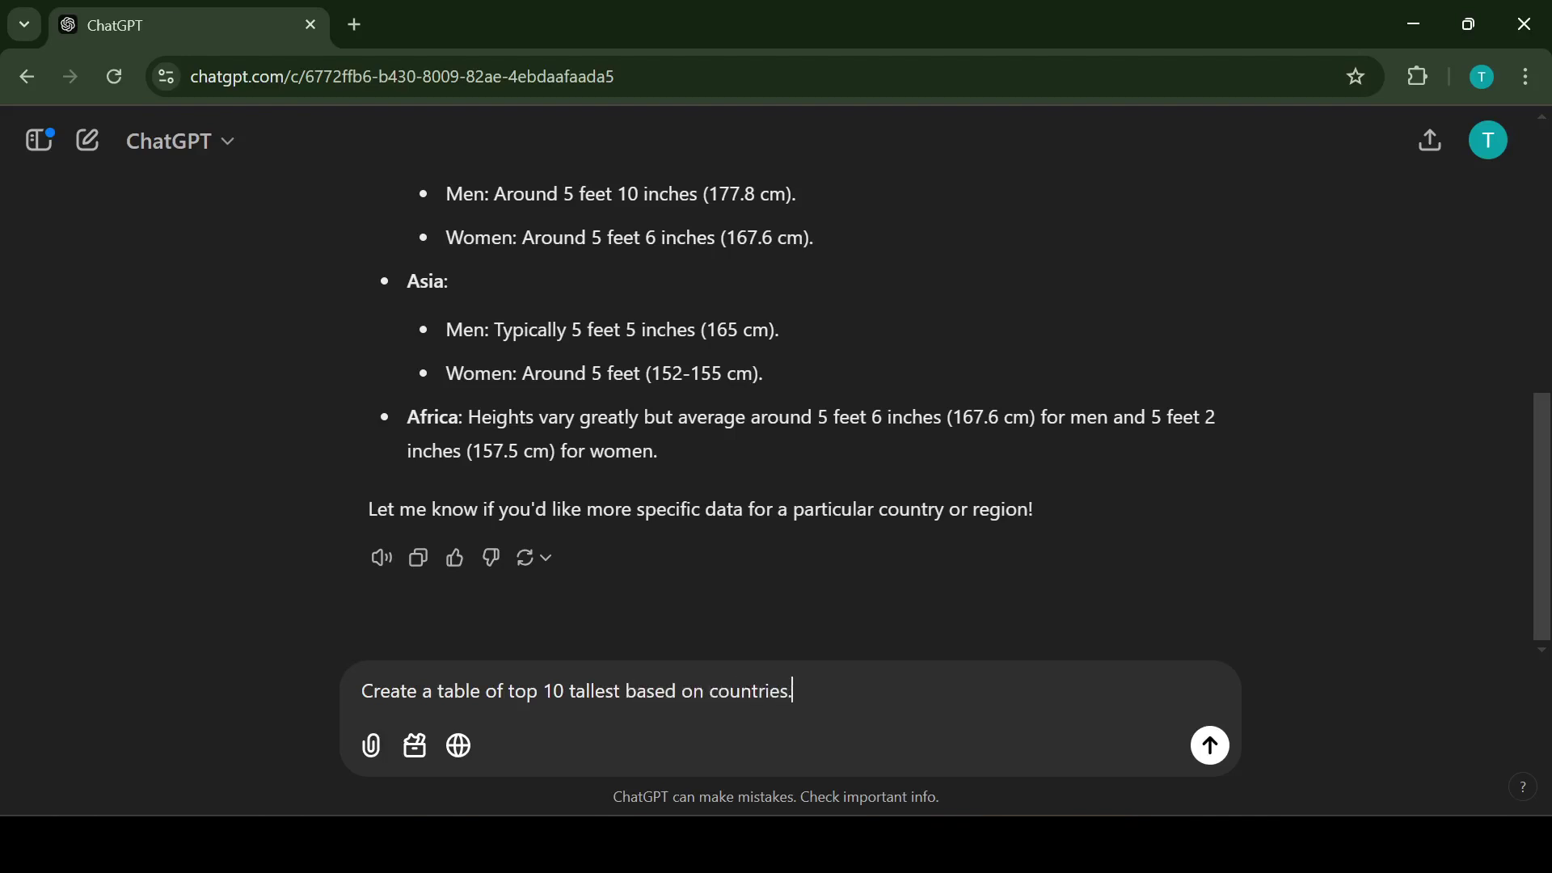
pyautogui.press('Return')
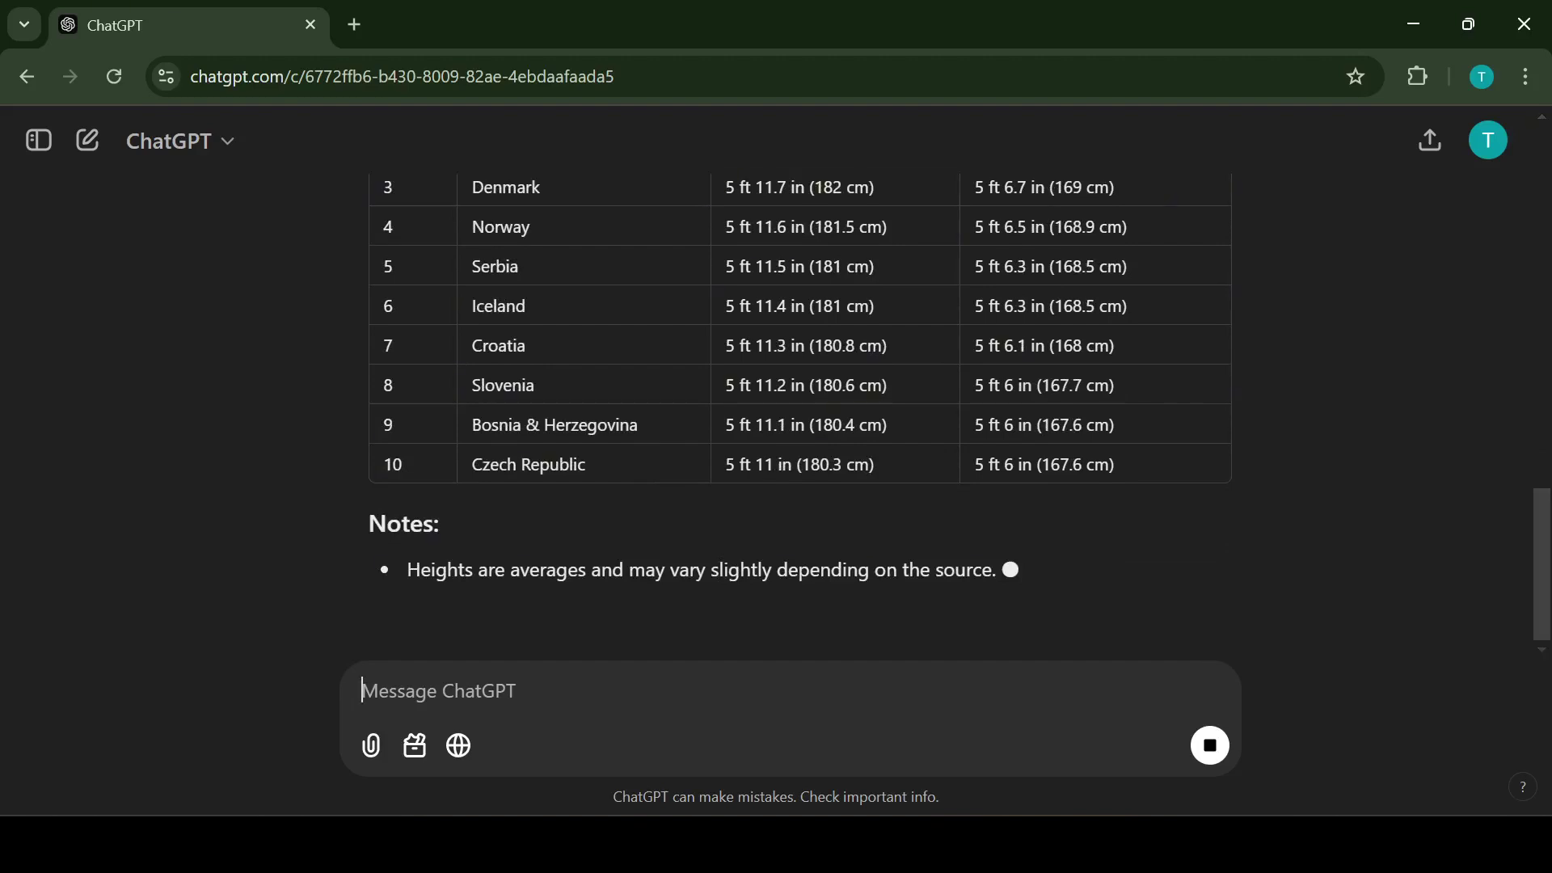
pyautogui.write('Could you')
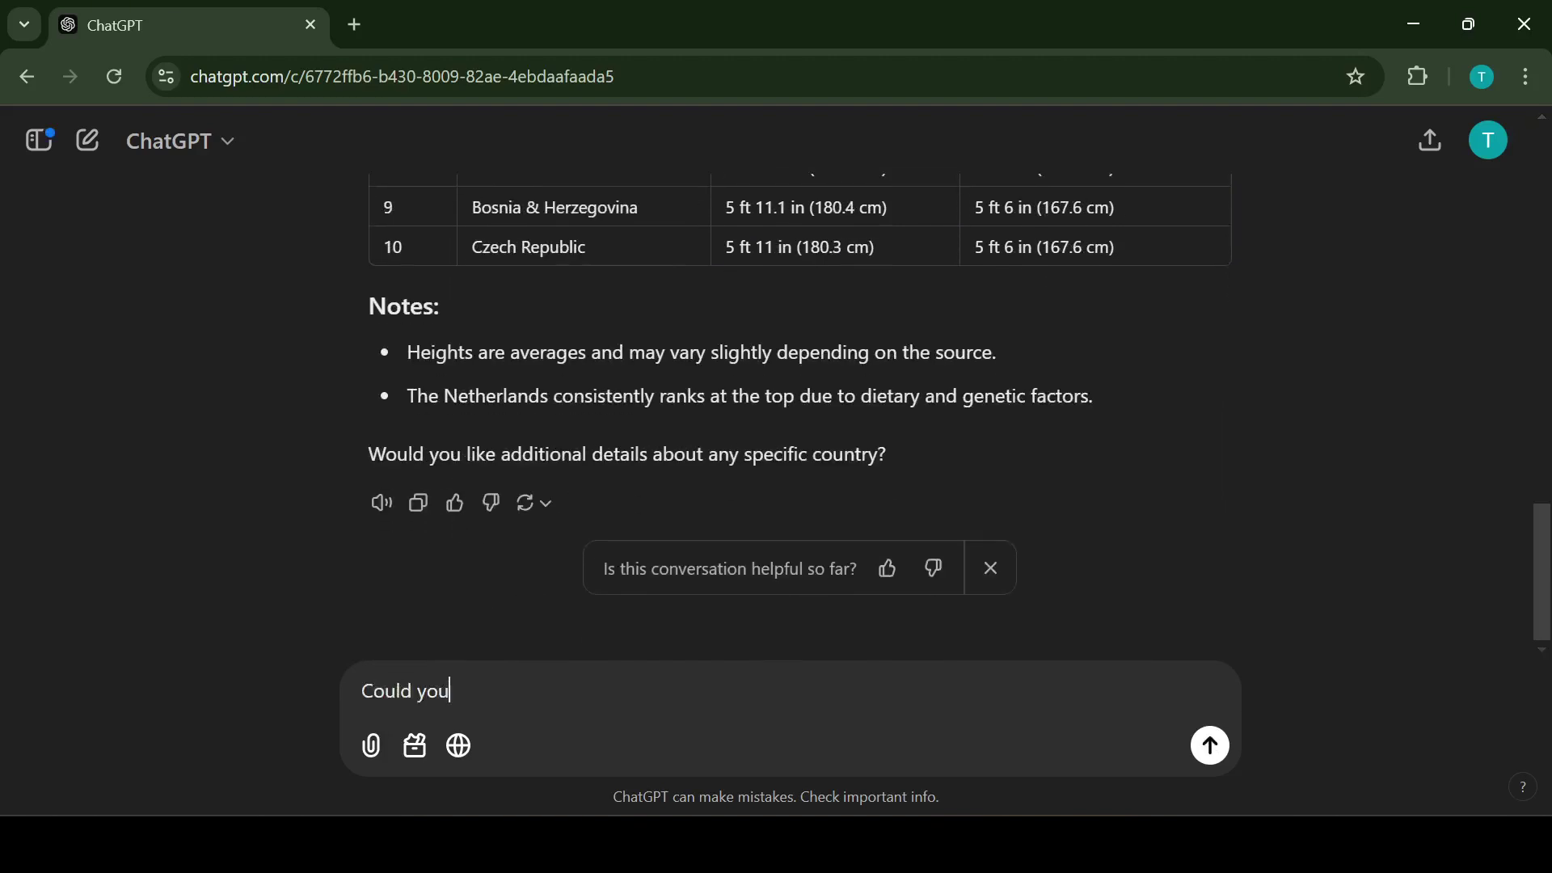
pyautogui.write(' please add the source')
pyautogui.press('Return')
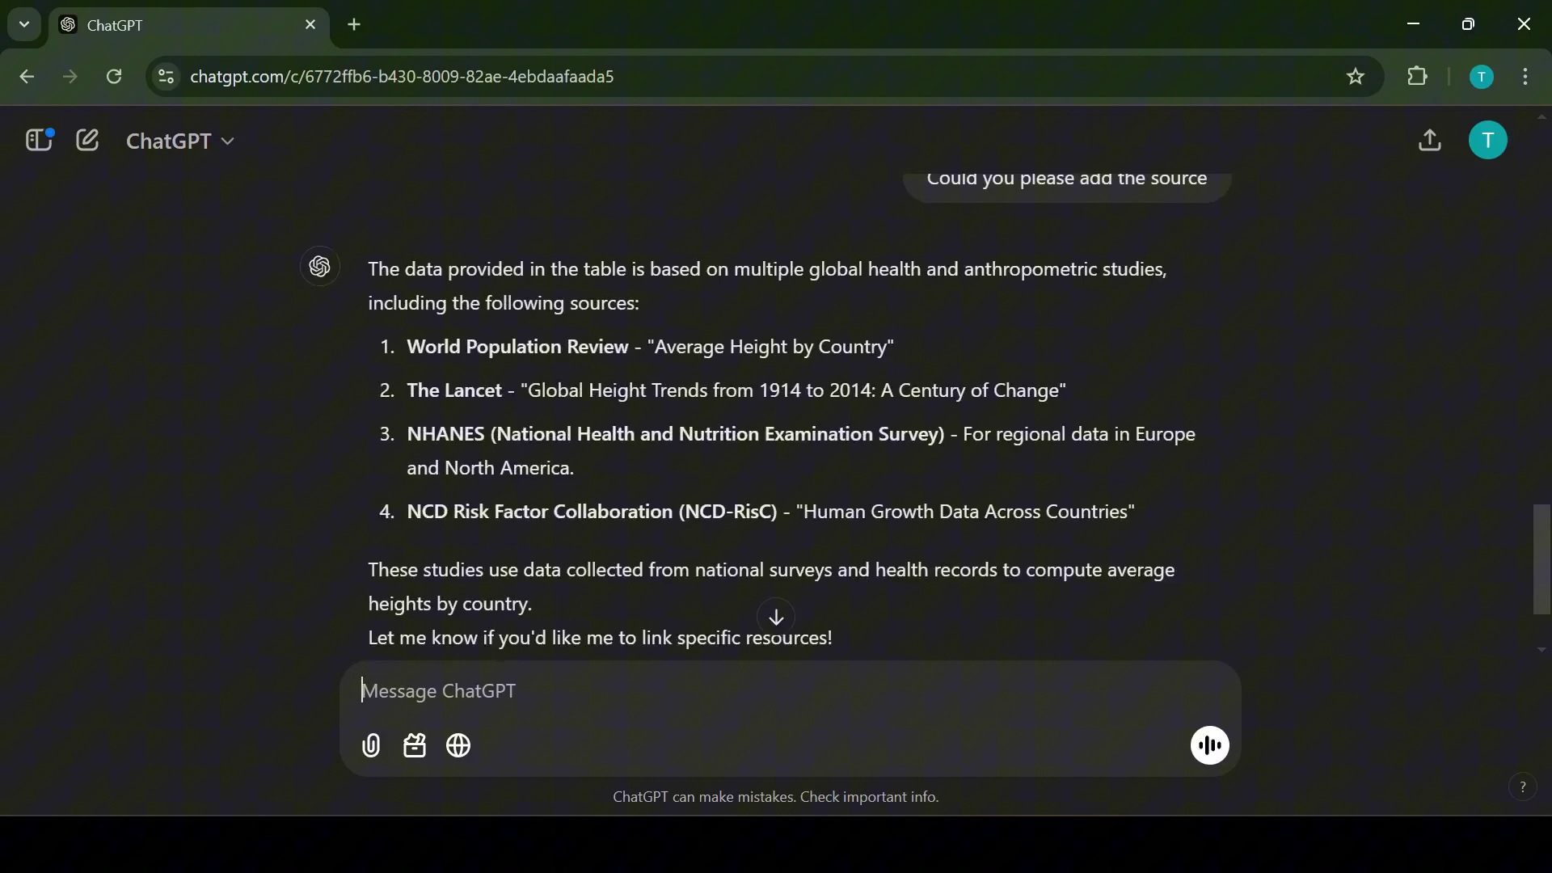
pyautogui.scroll(-2, 776, 405)
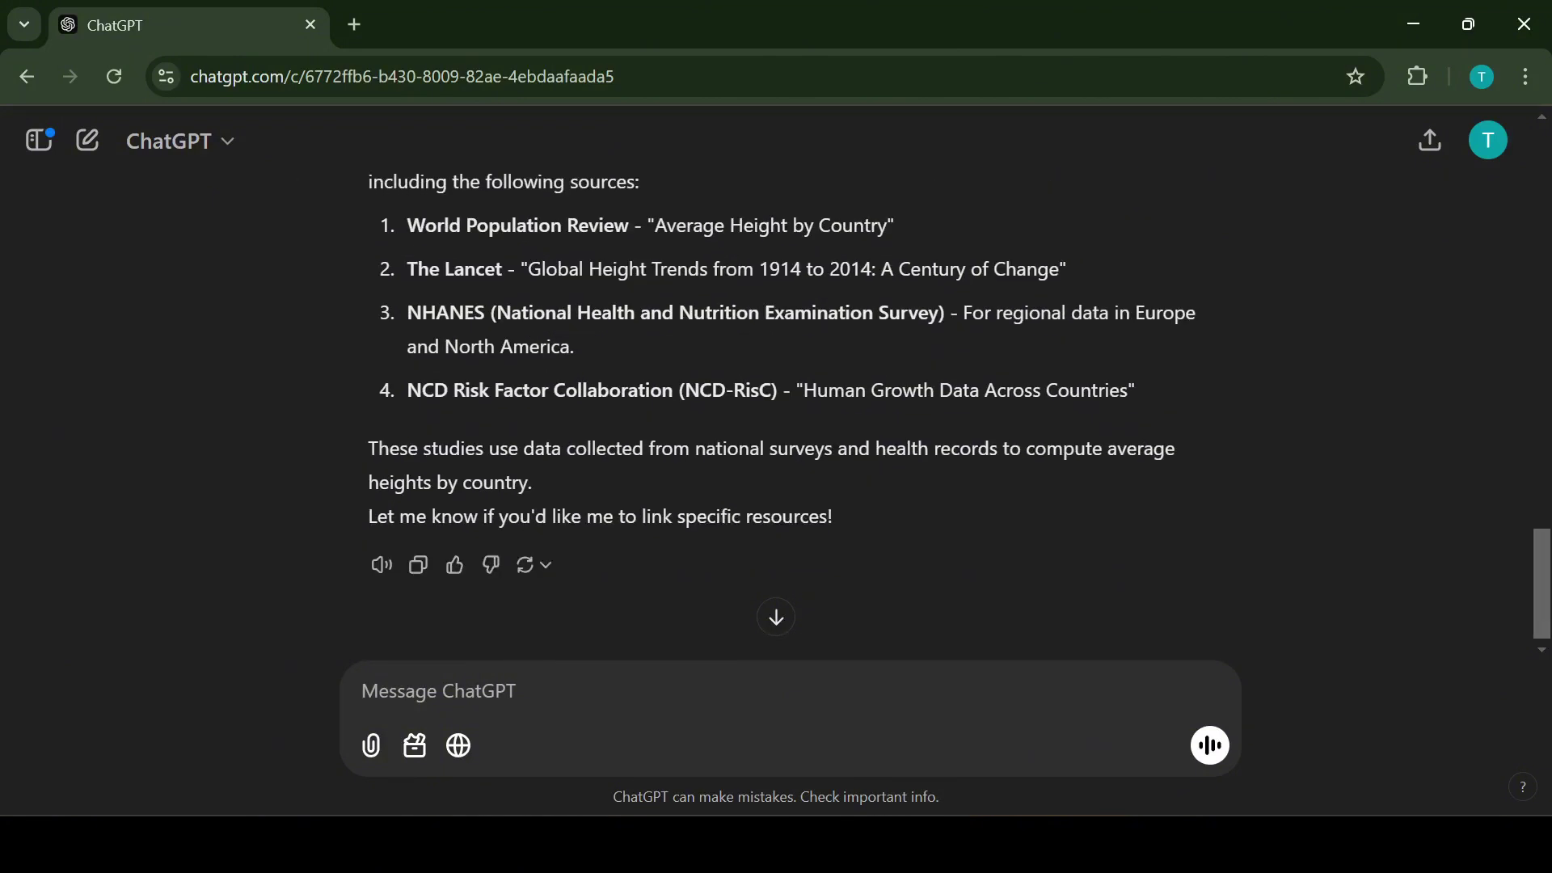
pyautogui.hotkey('ctrl', 'shift', 'o')
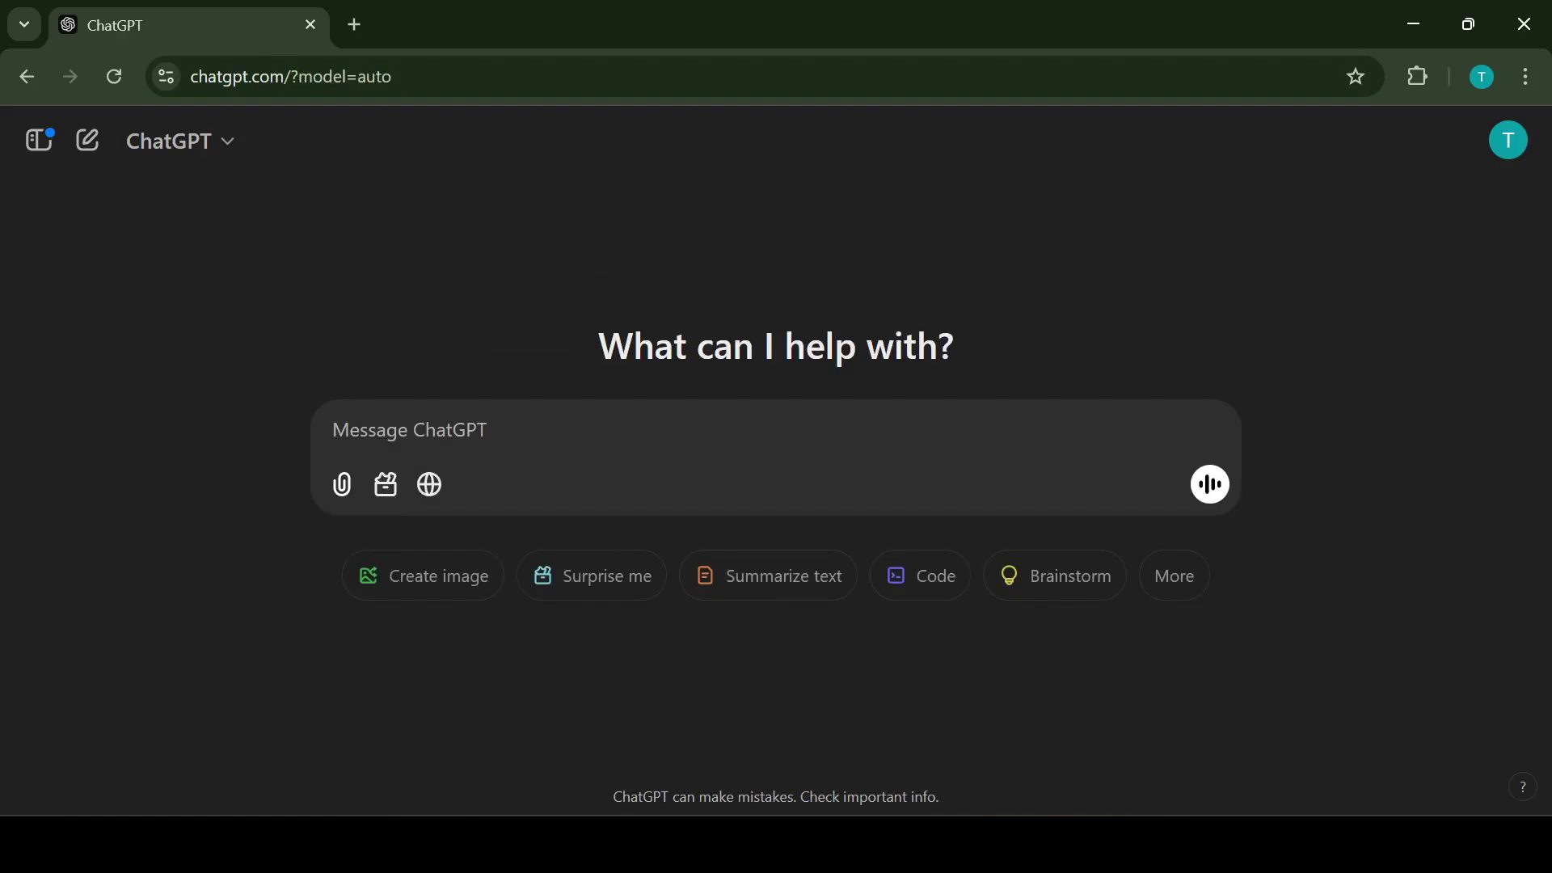
# - Ask 'suggest an easy to make salad' and read the Mediterranean Cucumber and Tomato Salad recipe
pyautogui.write('suggest an easy to make salad')
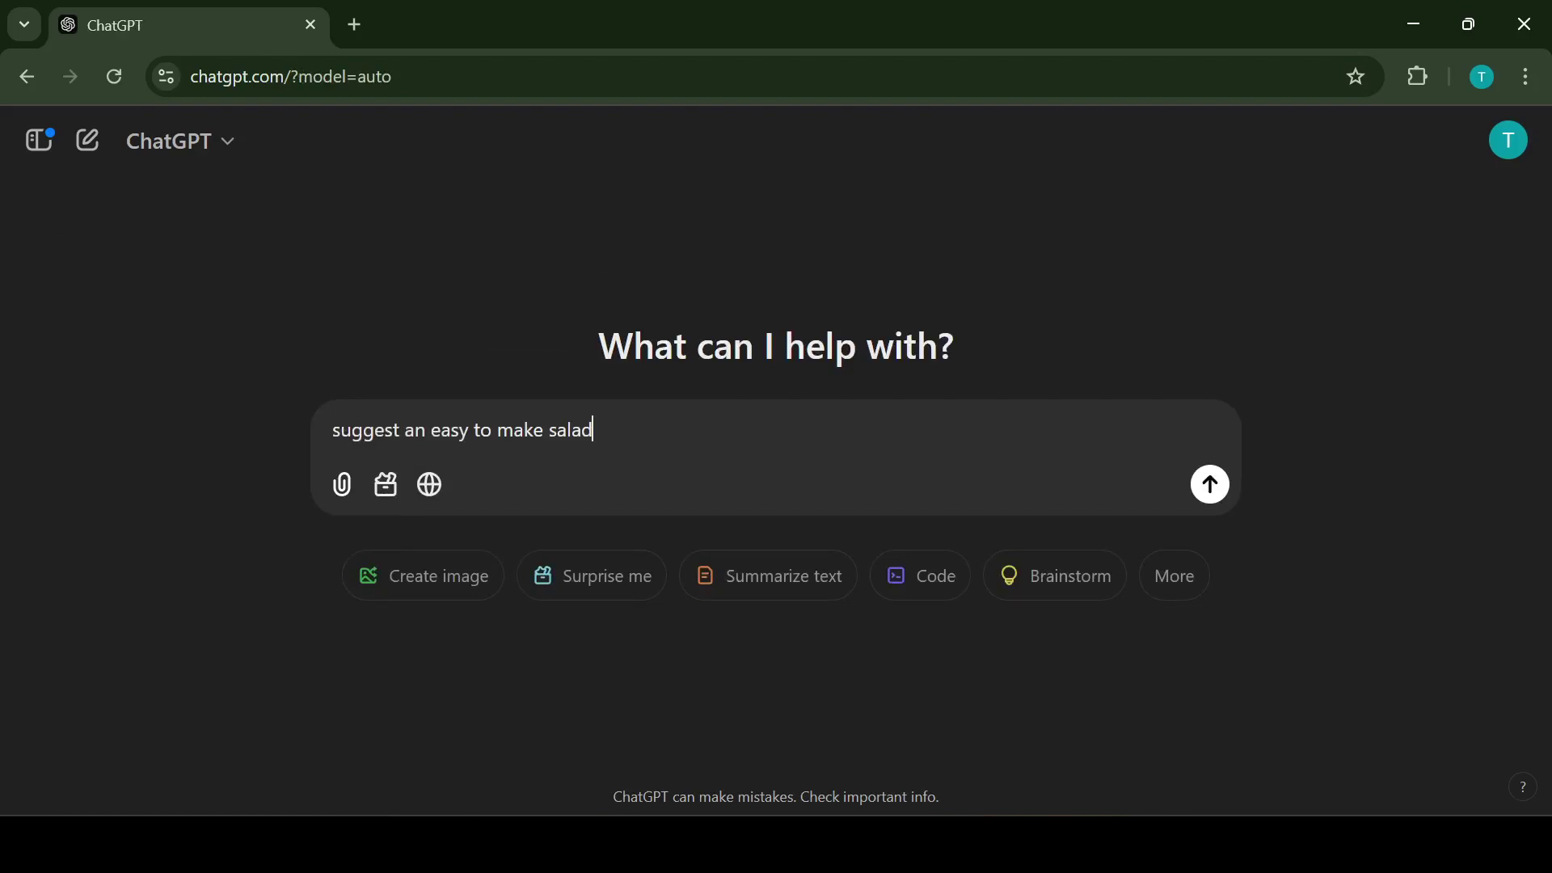
pyautogui.press('Return')
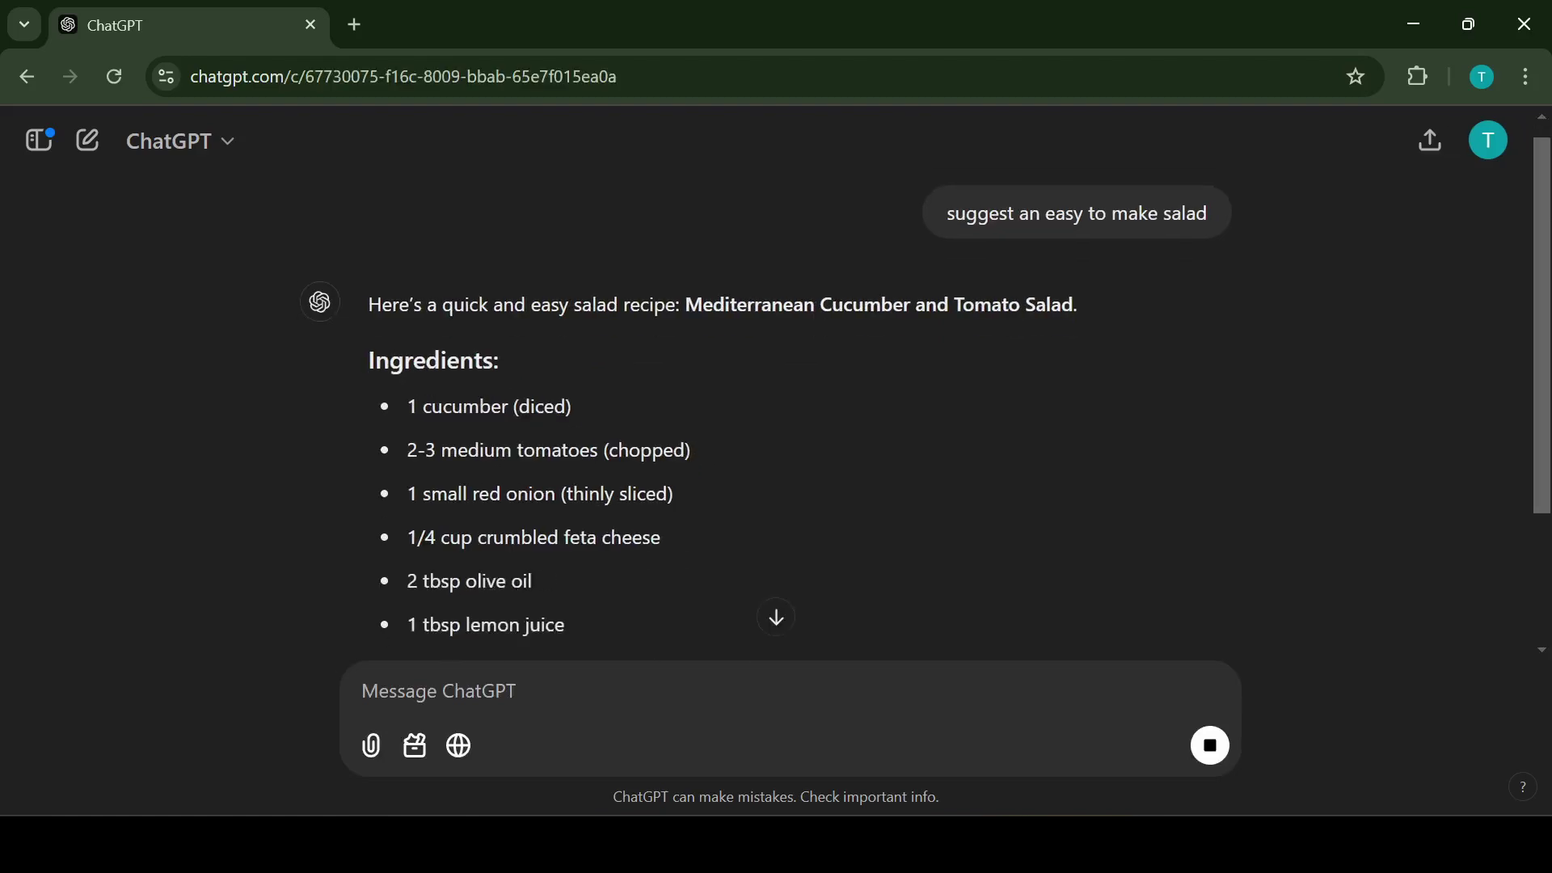
pyautogui.scroll(-3, 777, 389)
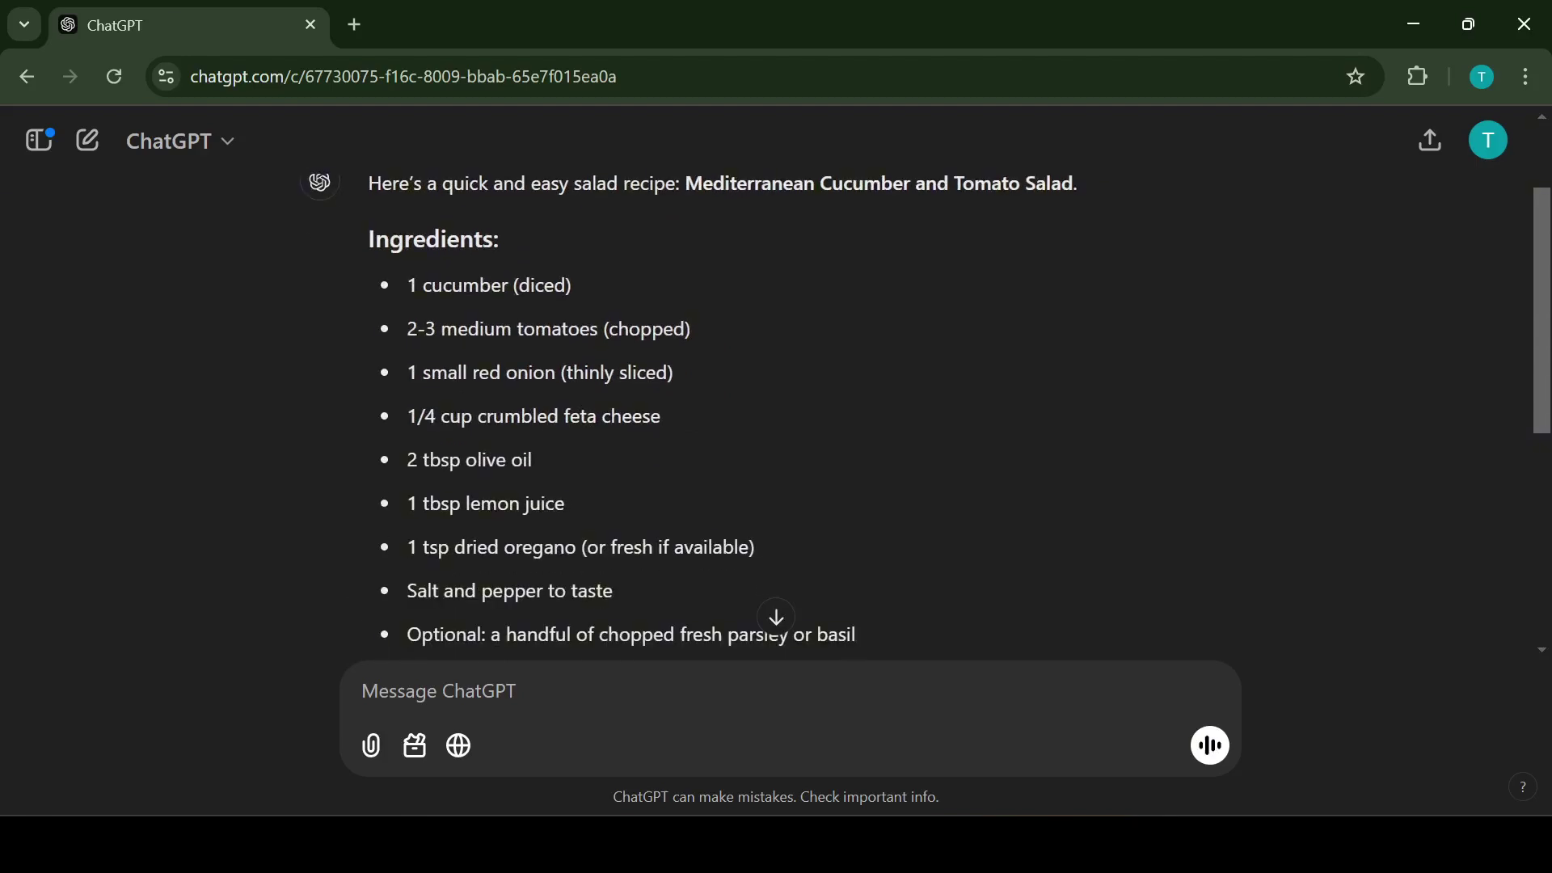
pyautogui.scroll(-5, 773, 628)
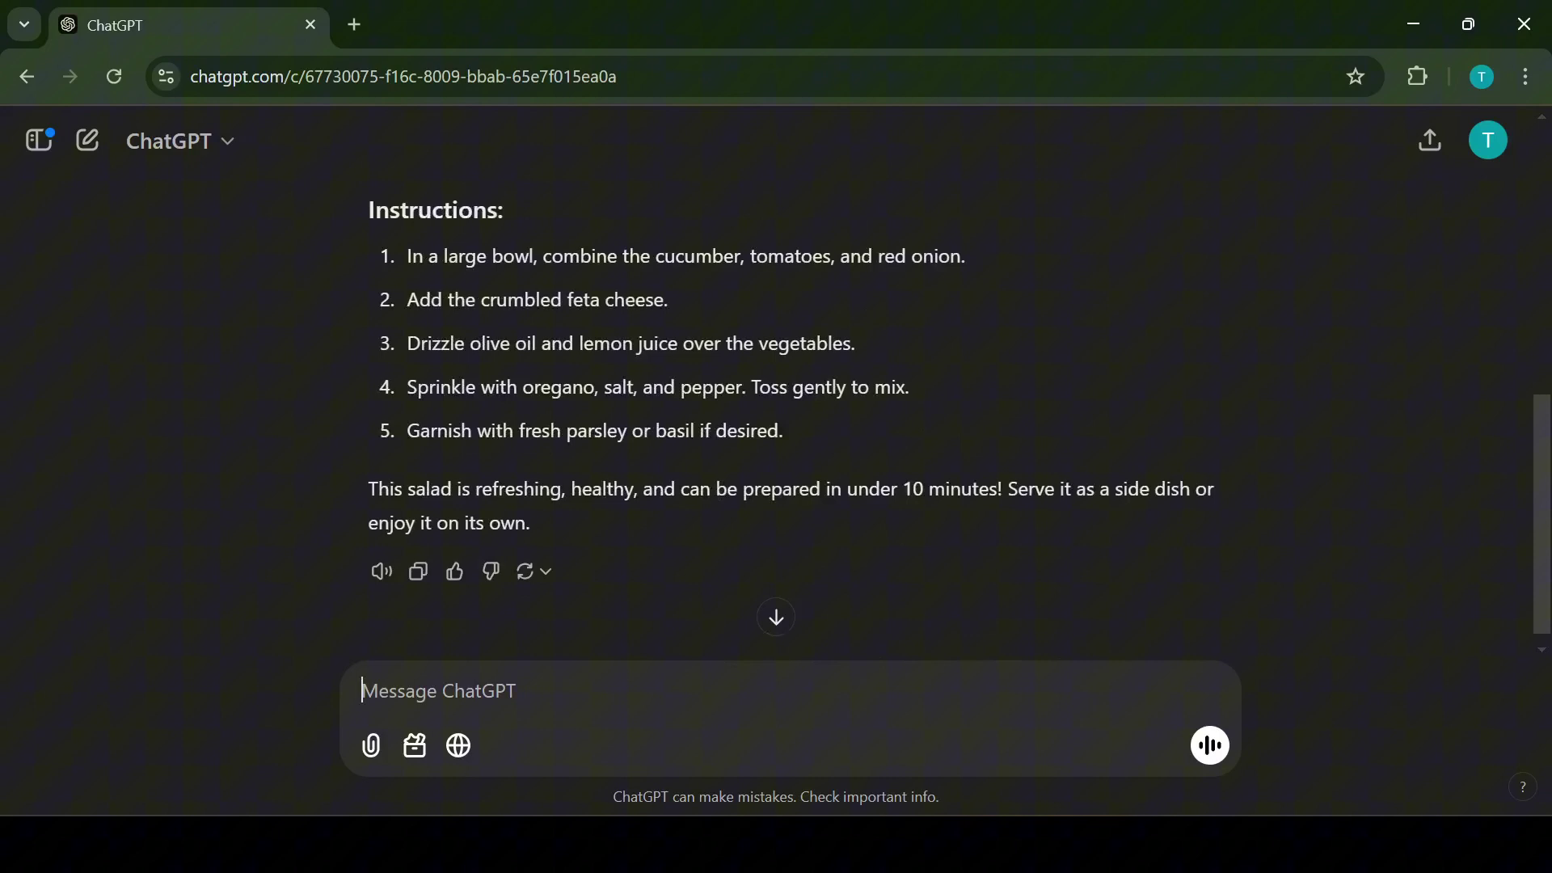
# - Ask for a YouTube preparation video for the salad and review the embedded tutorial
pyautogui.write('Could yo')
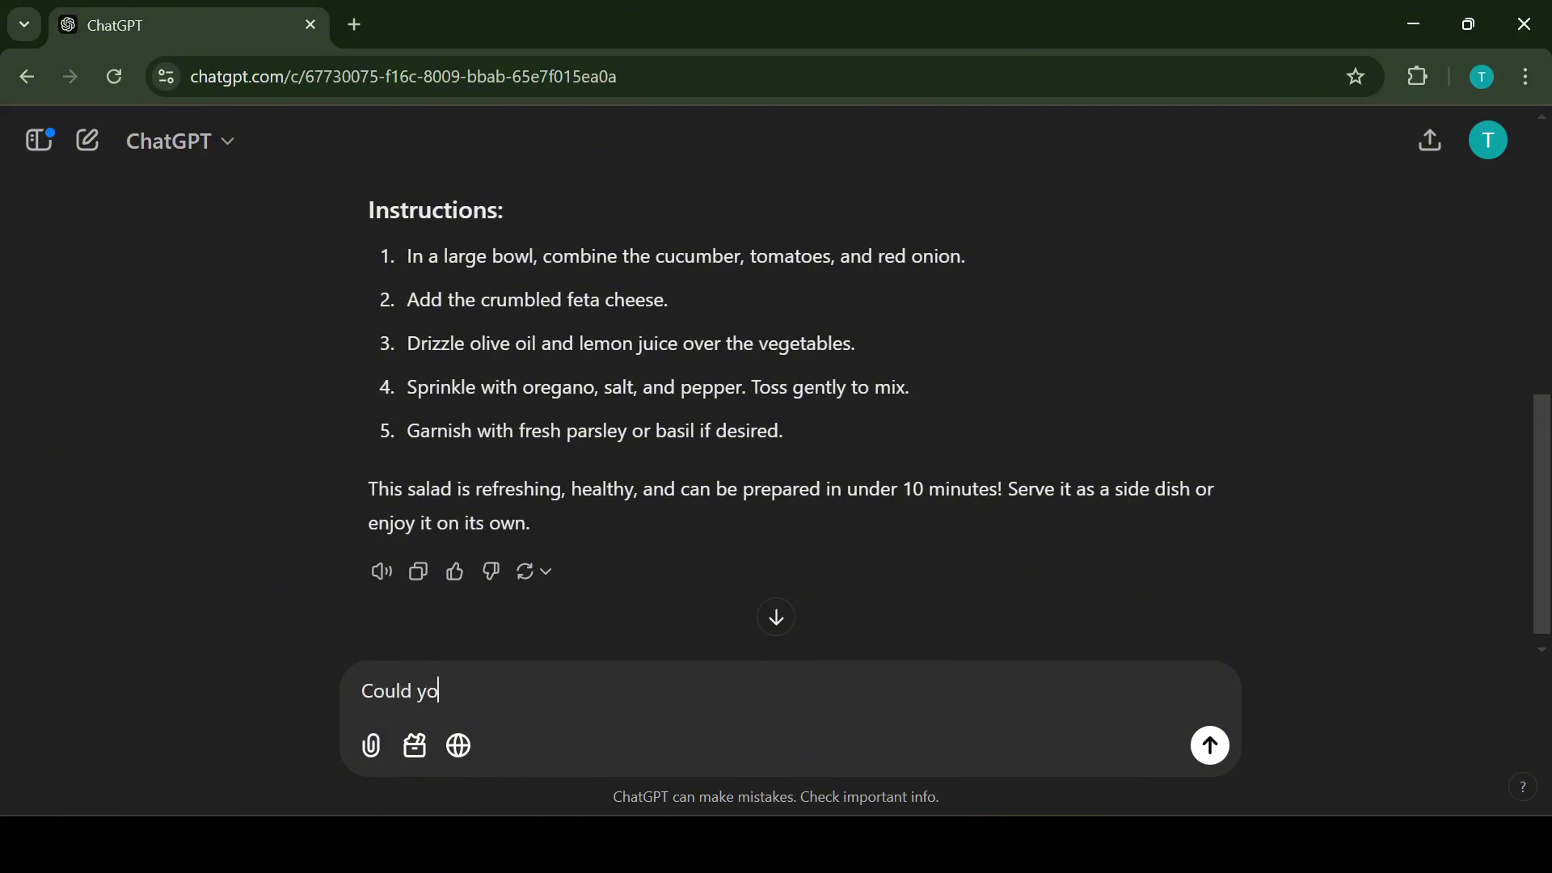
pyautogui.write('u find a preparation video for the salad from Youtube')
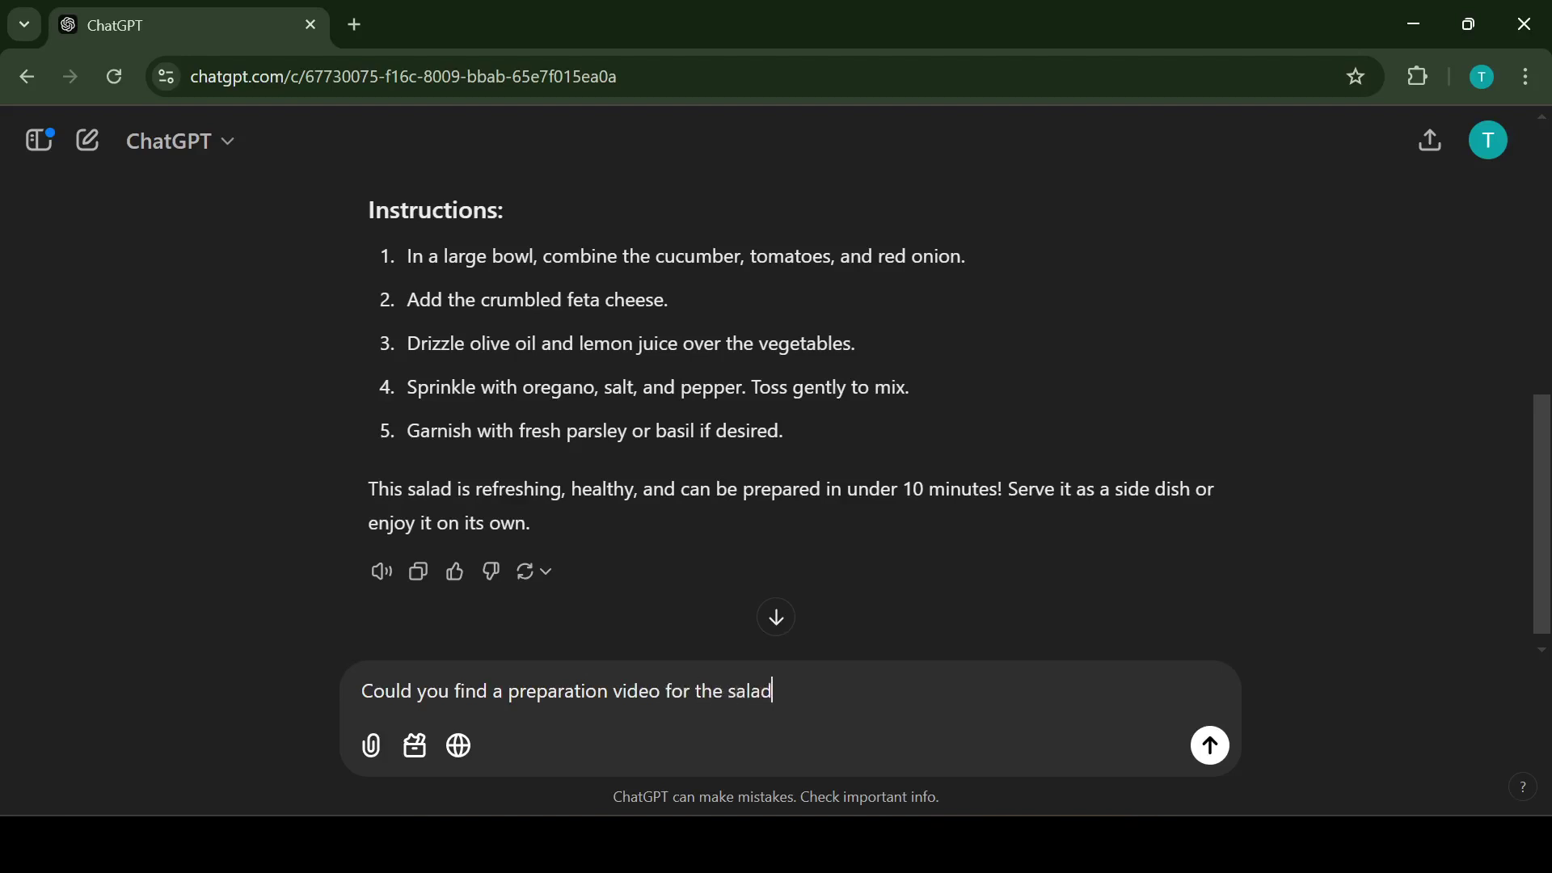
pyautogui.press('Return')
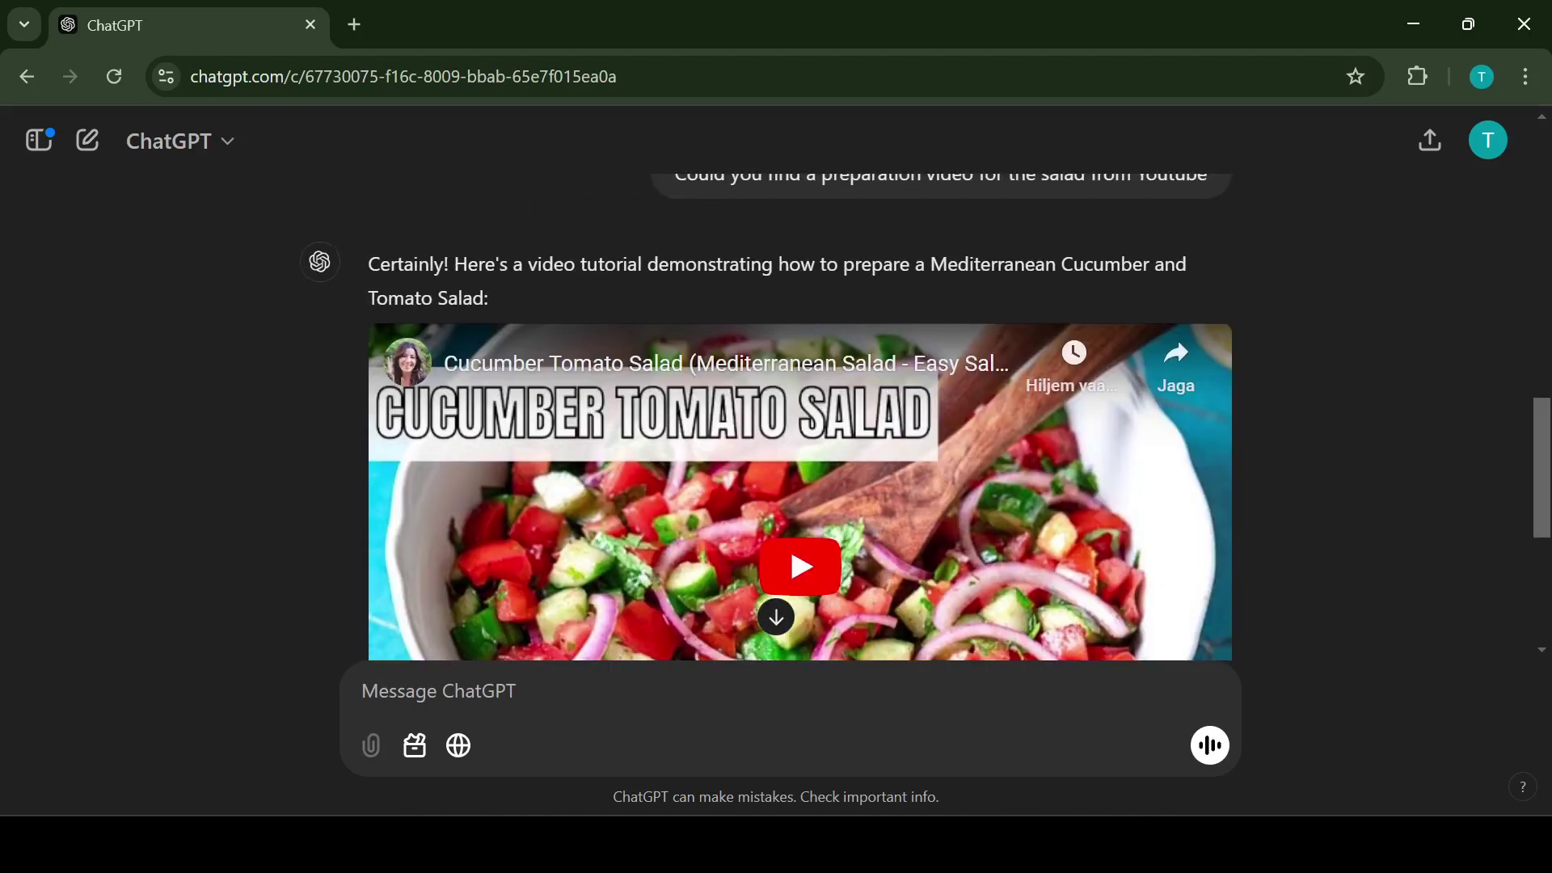
pyautogui.scroll(-5, 800, 417)
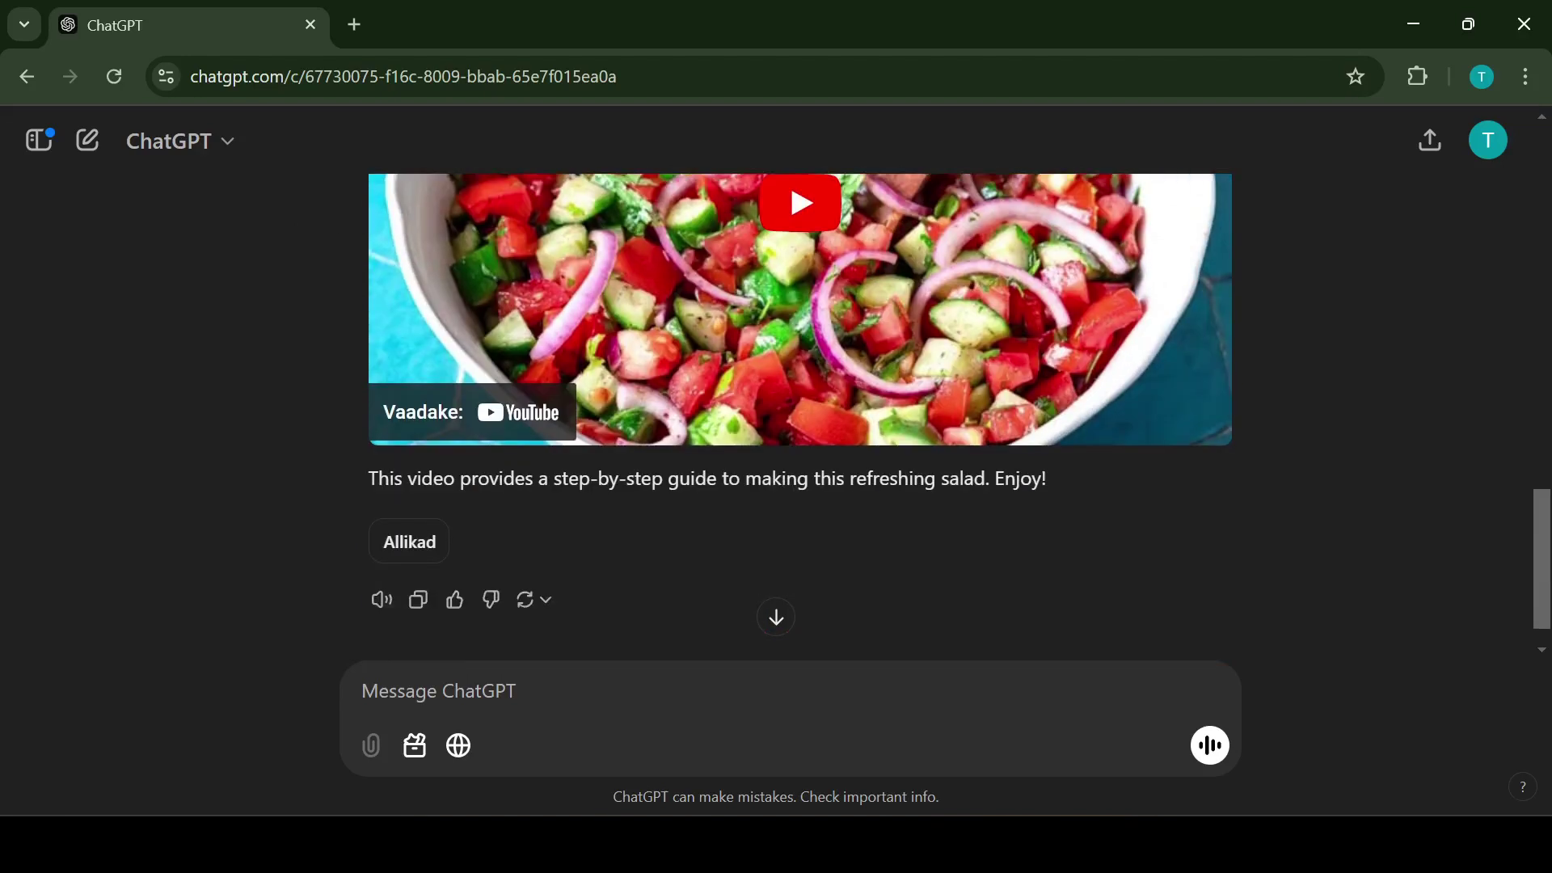
pyautogui.scroll(-1, 801, 404)
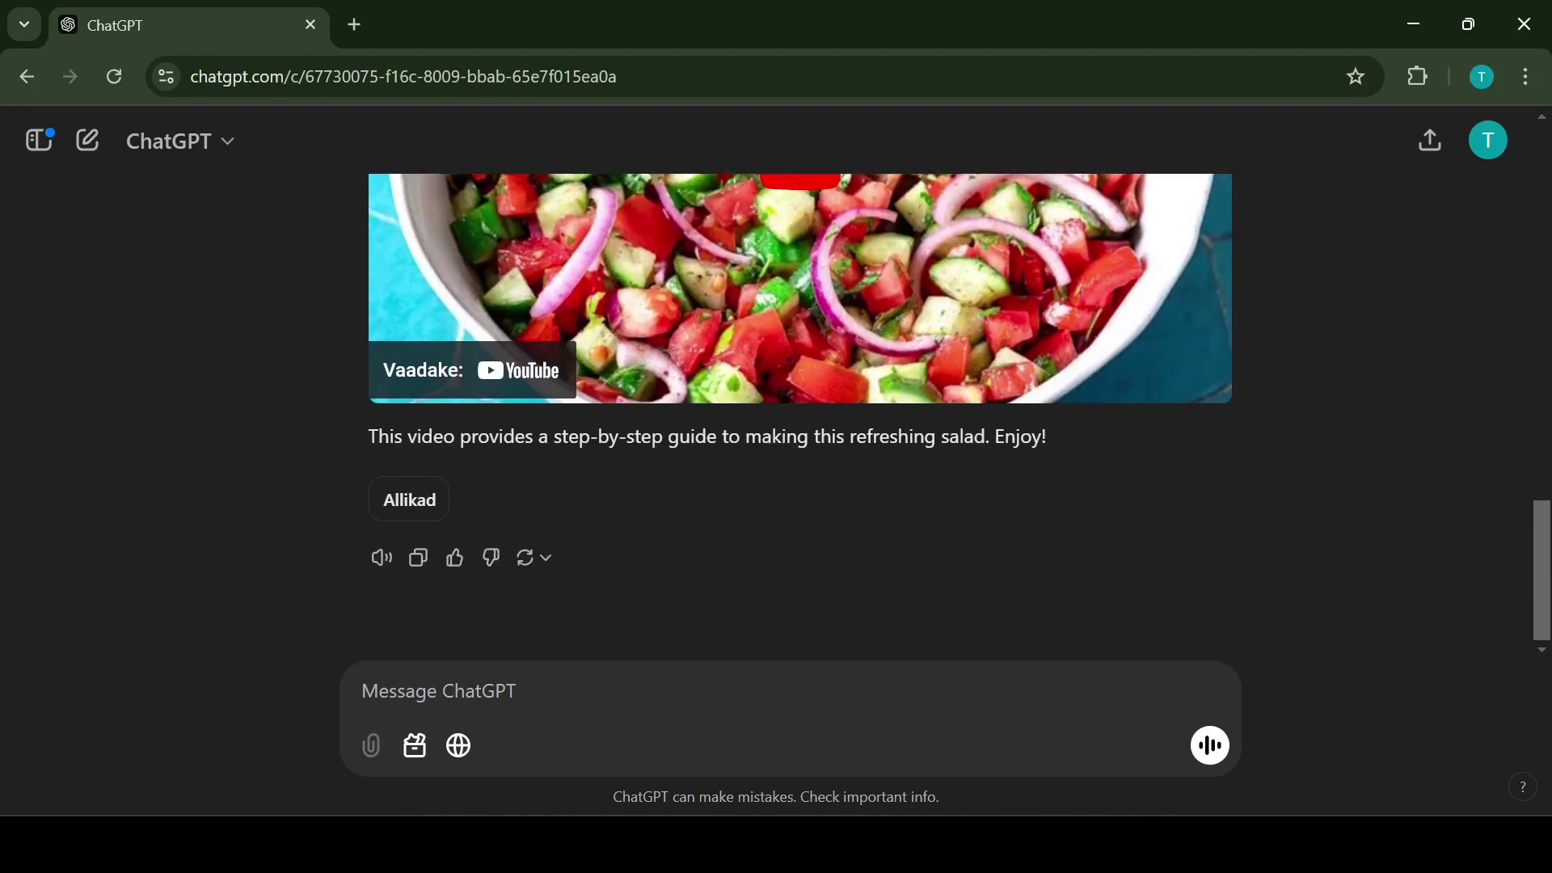
pyautogui.scroll(15, 801, 404)
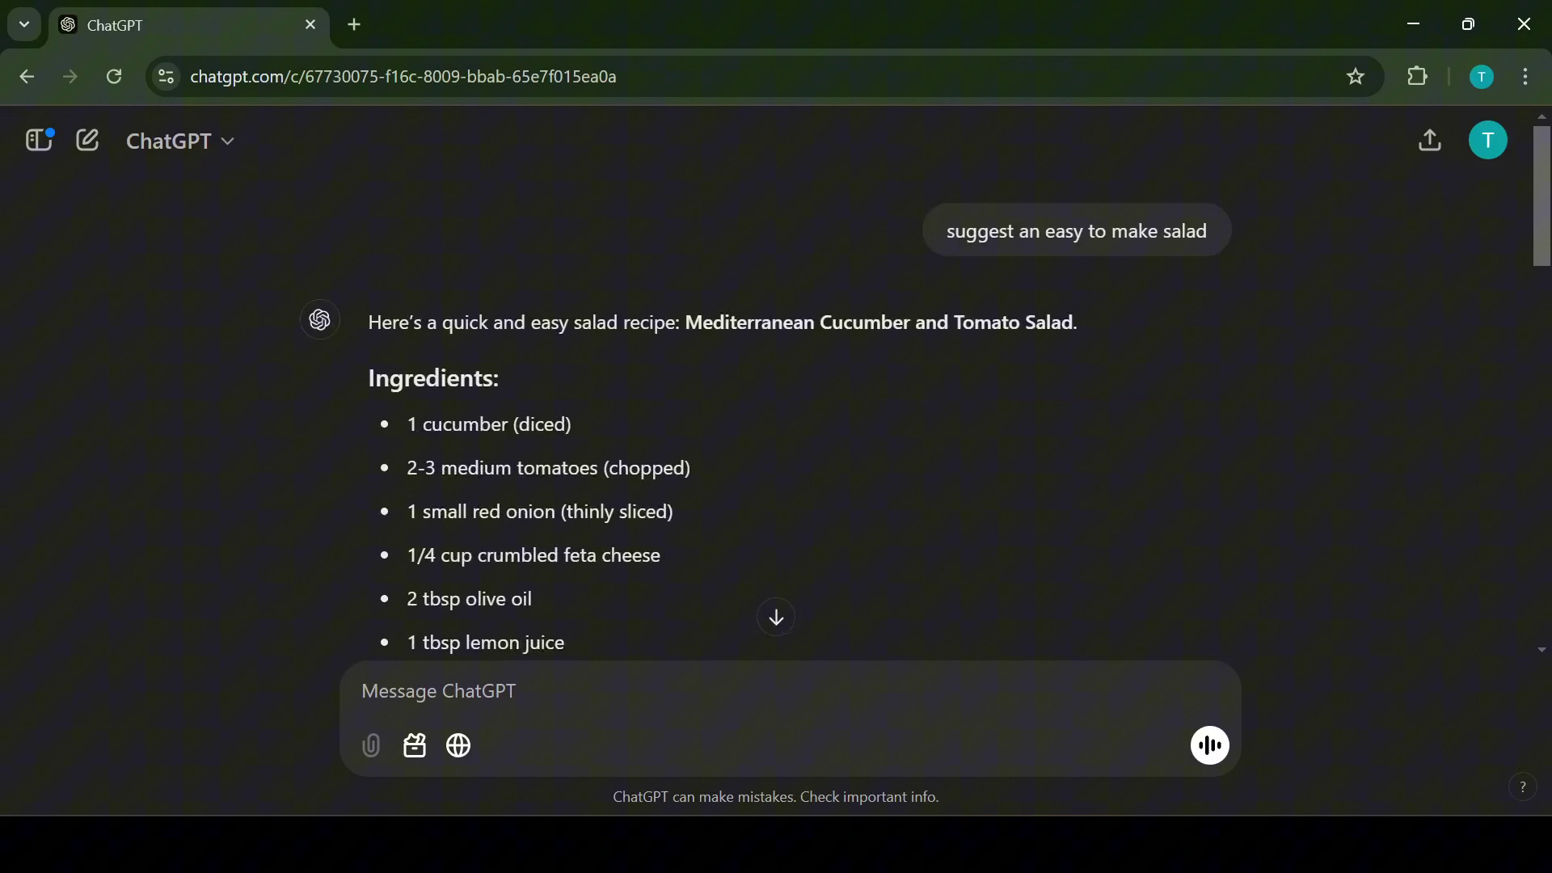
pyautogui.scroll(-8, 800, 405)
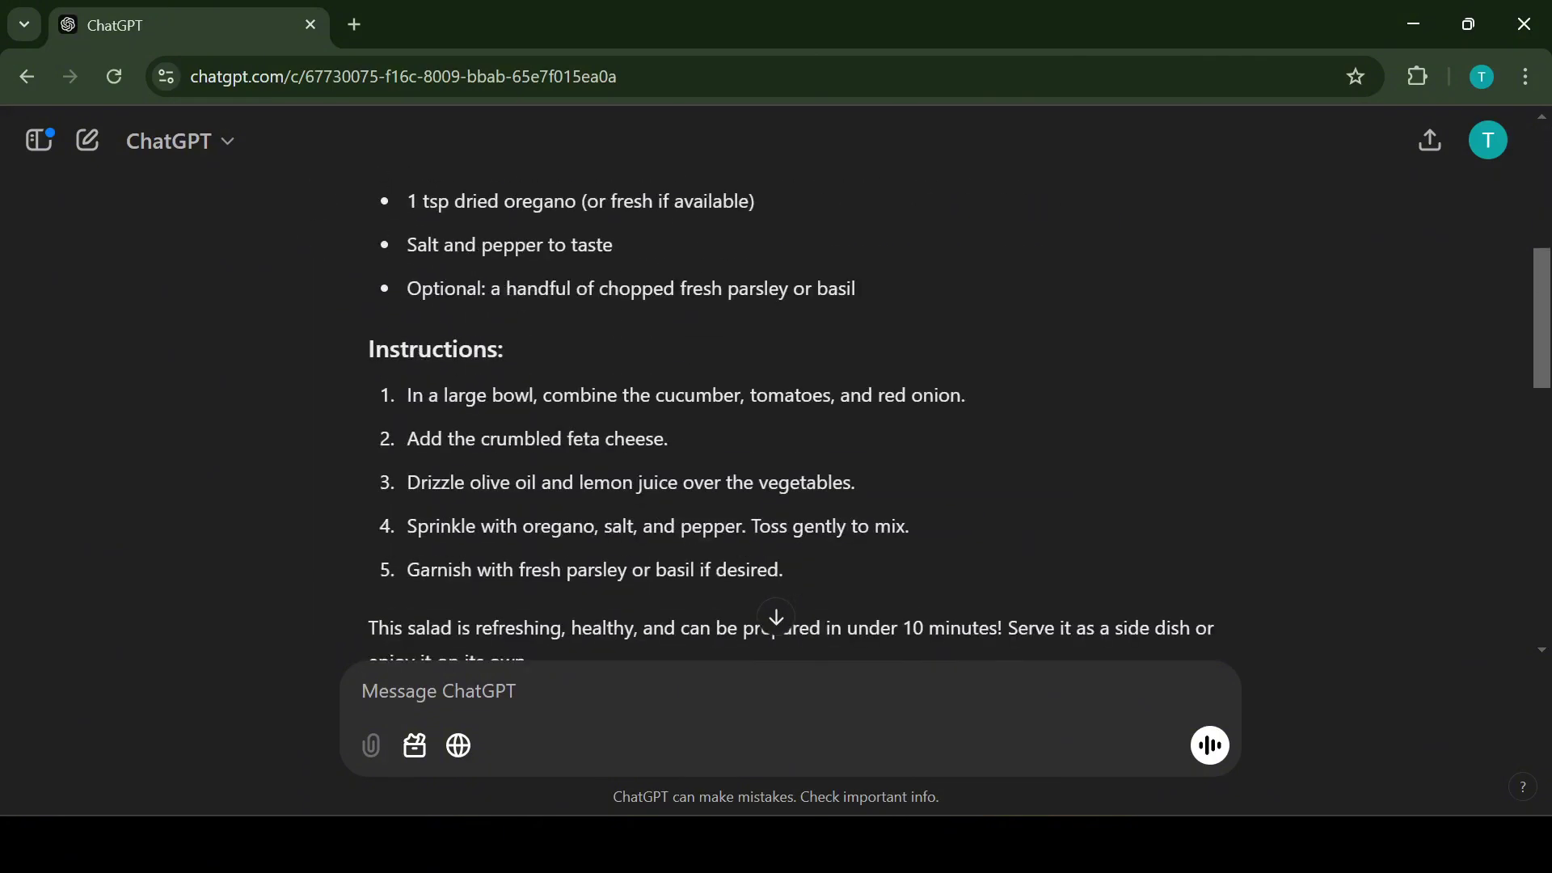
pyautogui.scroll(-4, 800, 404)
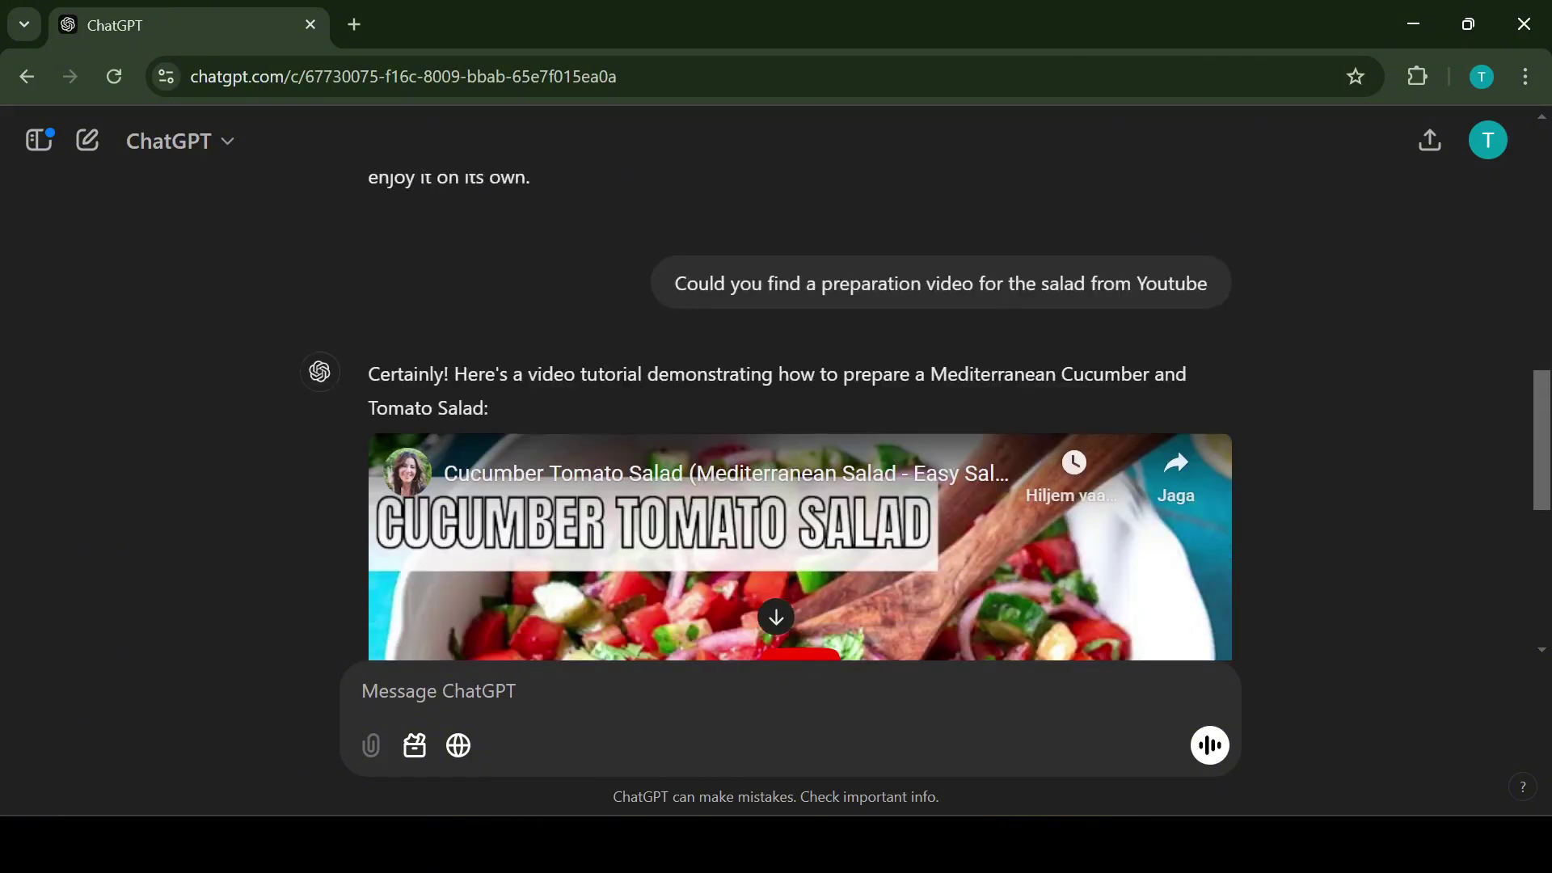
pyautogui.scroll(-3, 800, 404)
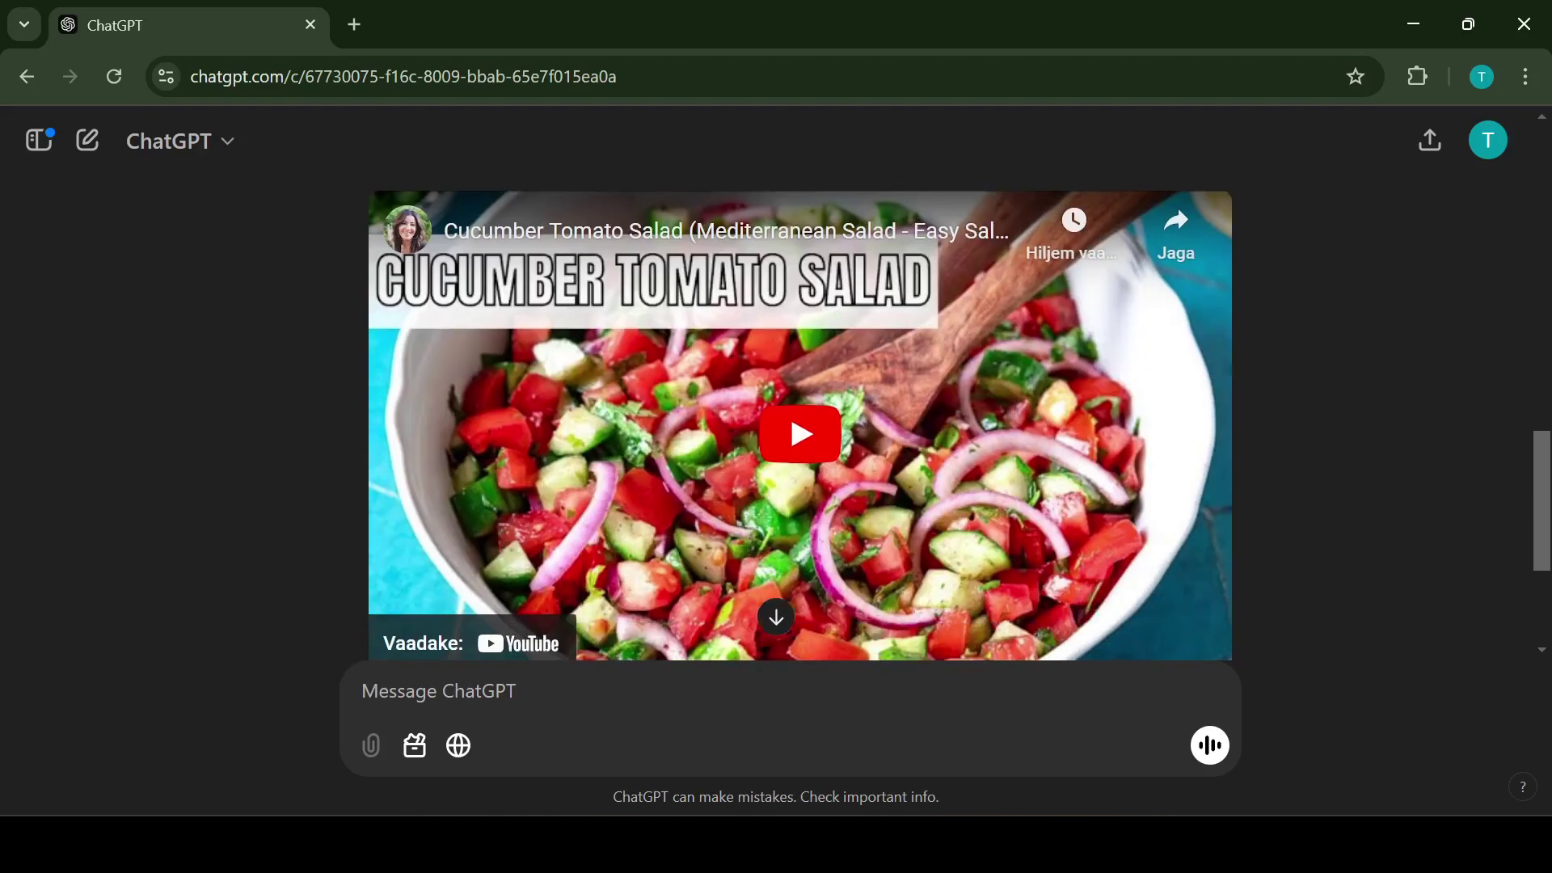
pyautogui.scroll(-2, 800, 404)
pyautogui.scroll(-2, 800, 404)
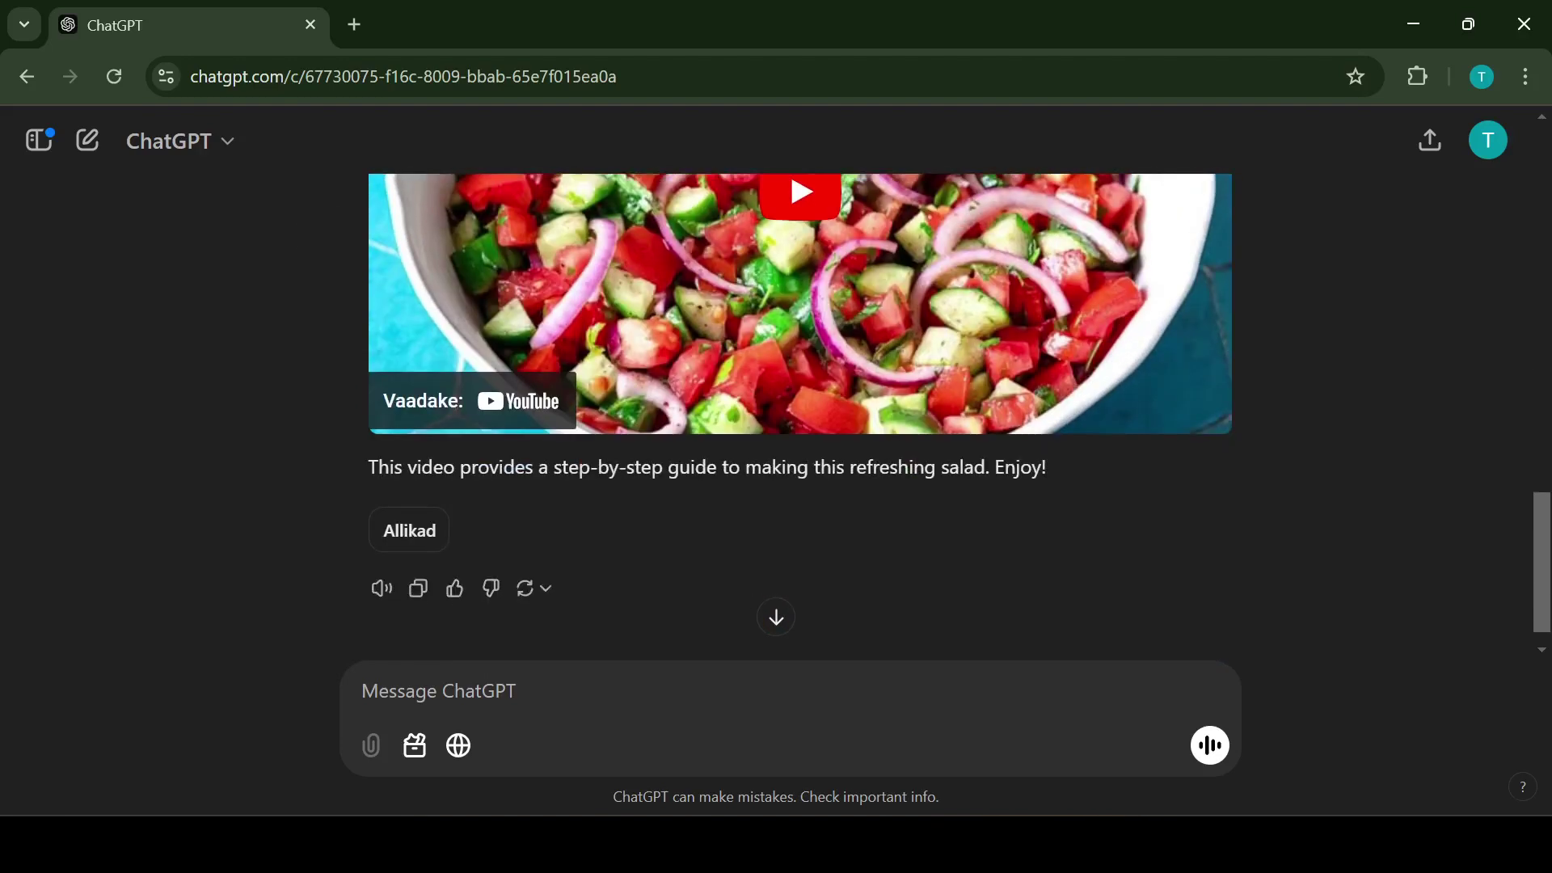
pyautogui.scroll(-1, 801, 404)
# - Request an Estonian translation and read 'Vahemere kurgi ja tomati salat' to its end
pyautogui.write('P')
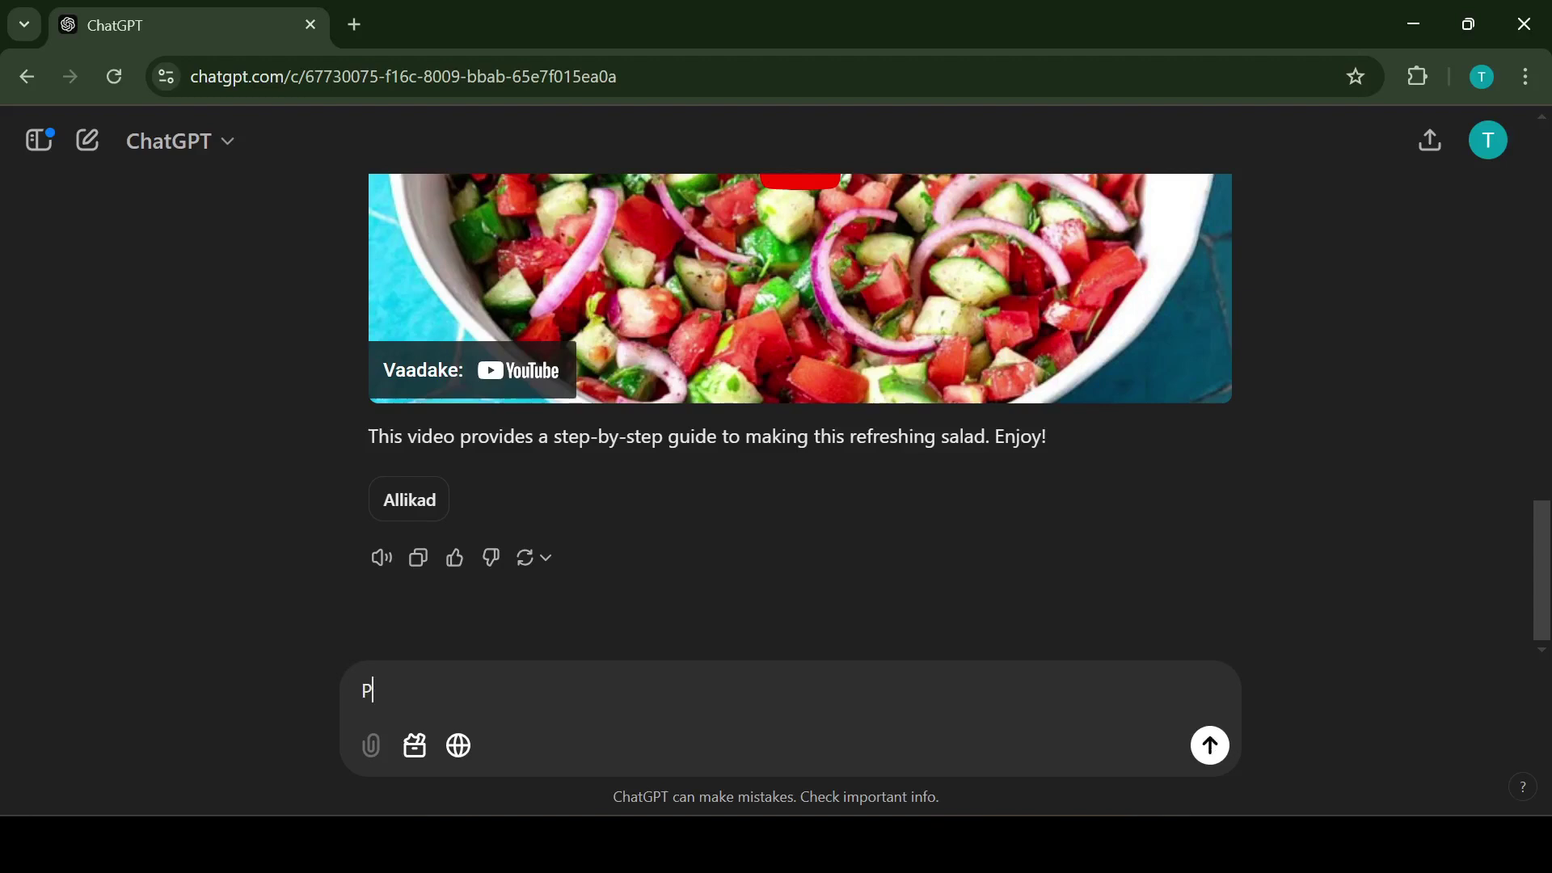
pyautogui.write('lease translate ')
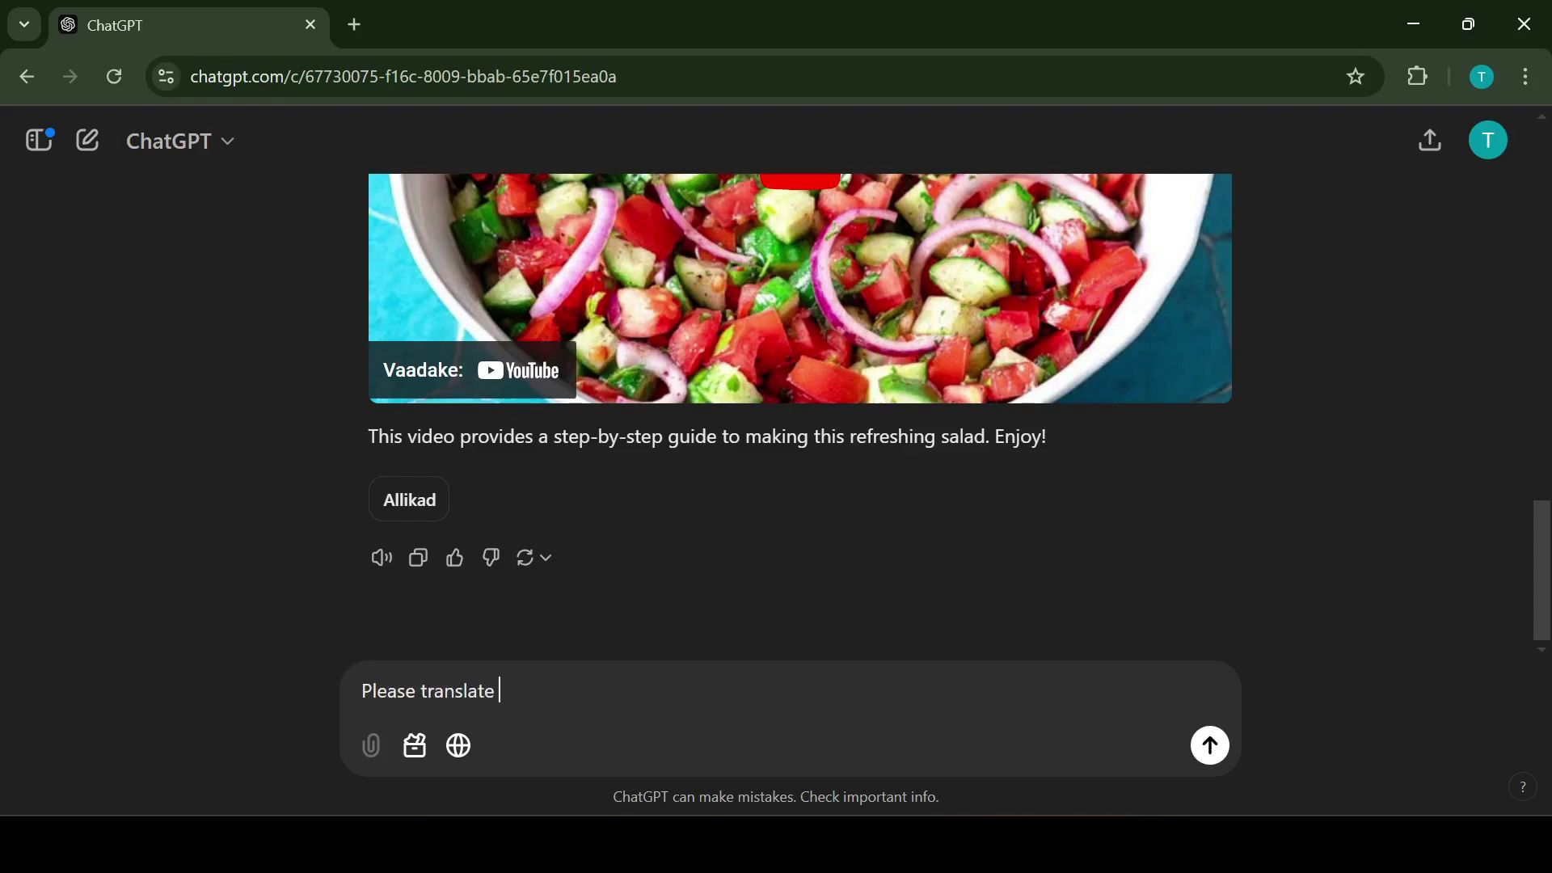
pyautogui.write('all the informat')
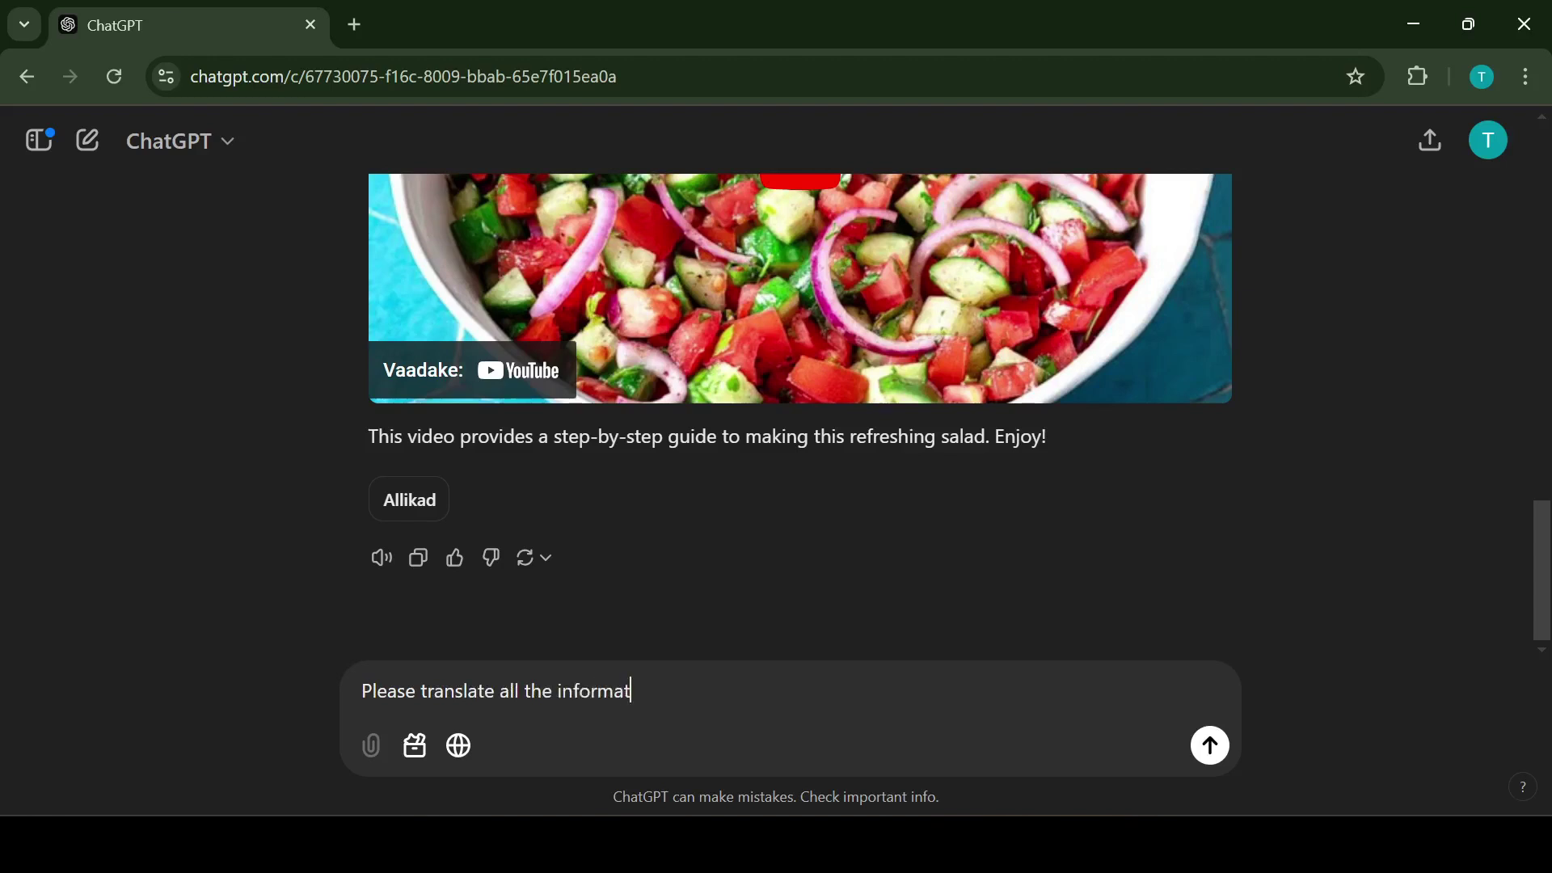
pyautogui.write('ion into estonian')
pyautogui.press('Return')
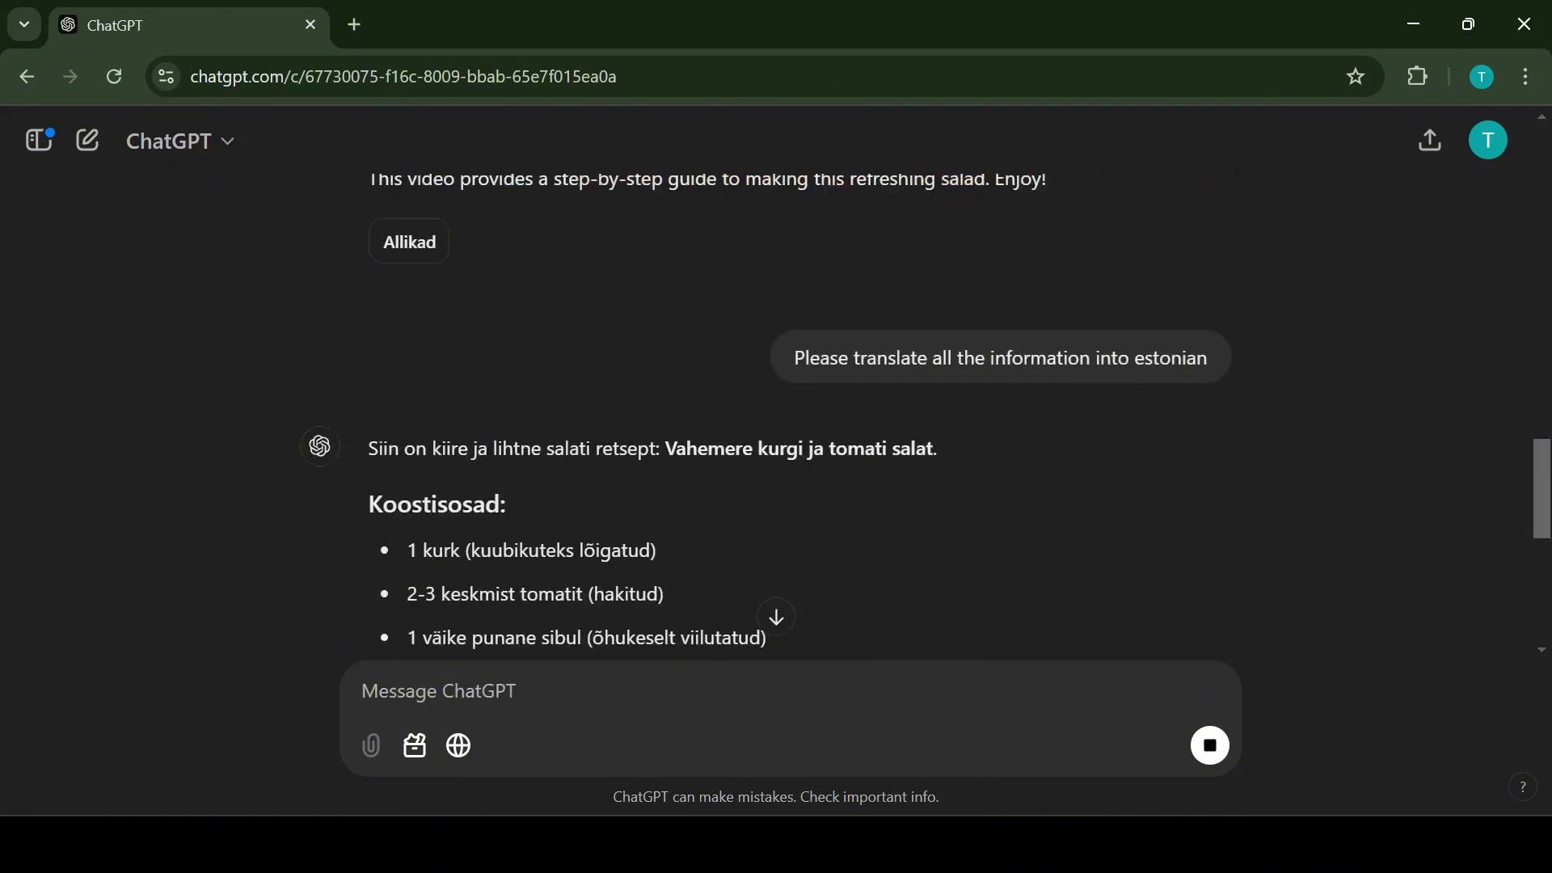
pyautogui.scroll(-2, 776, 416)
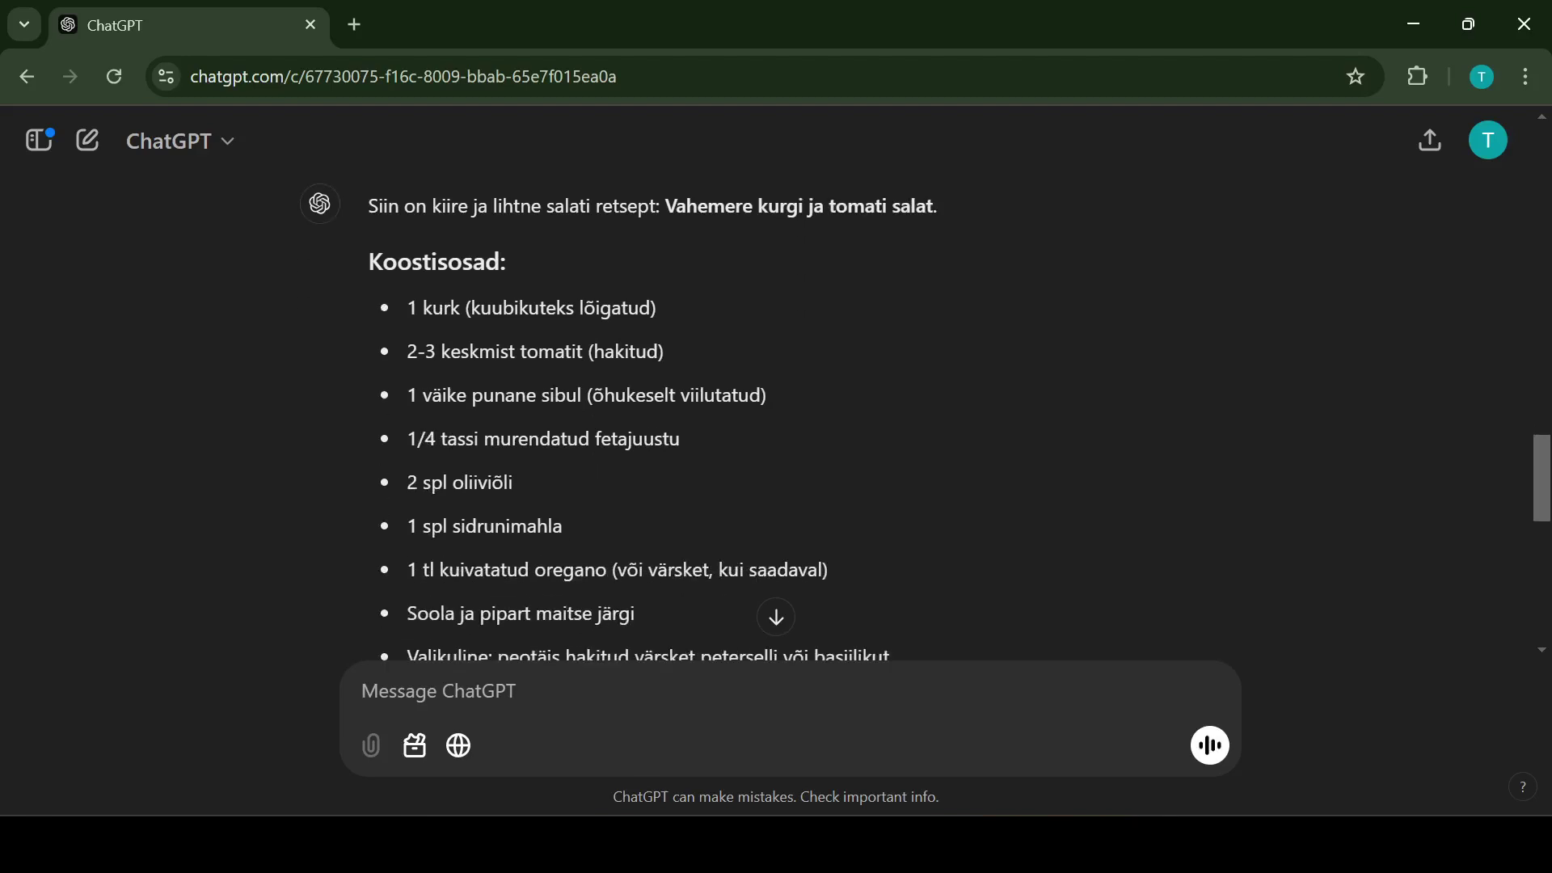
pyautogui.scroll(-3, 777, 416)
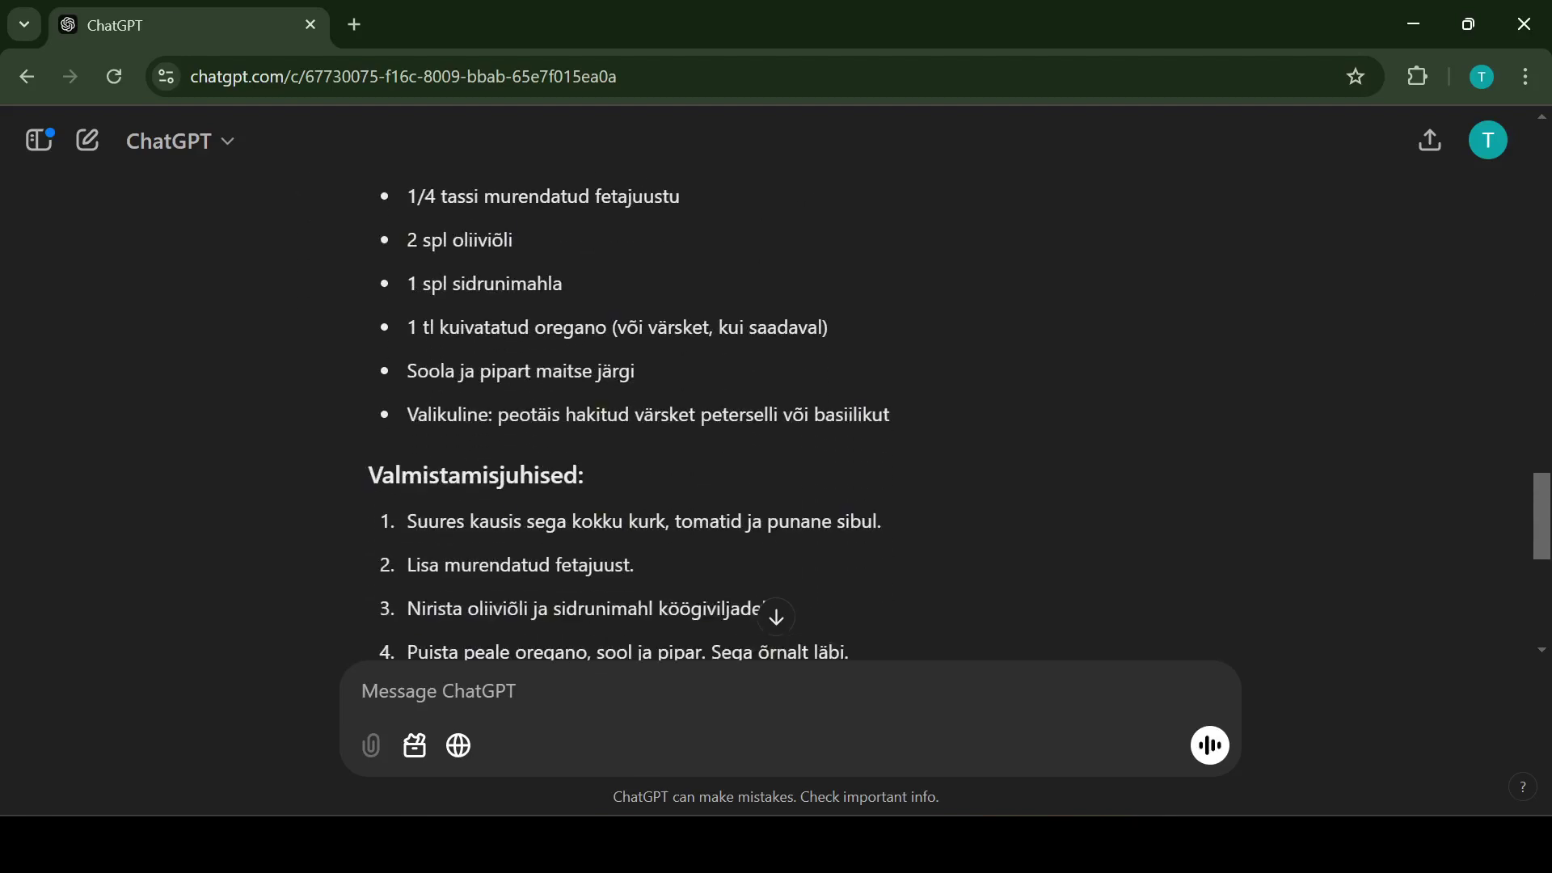
pyautogui.scroll(-2, 776, 416)
pyautogui.scroll(-2, 776, 417)
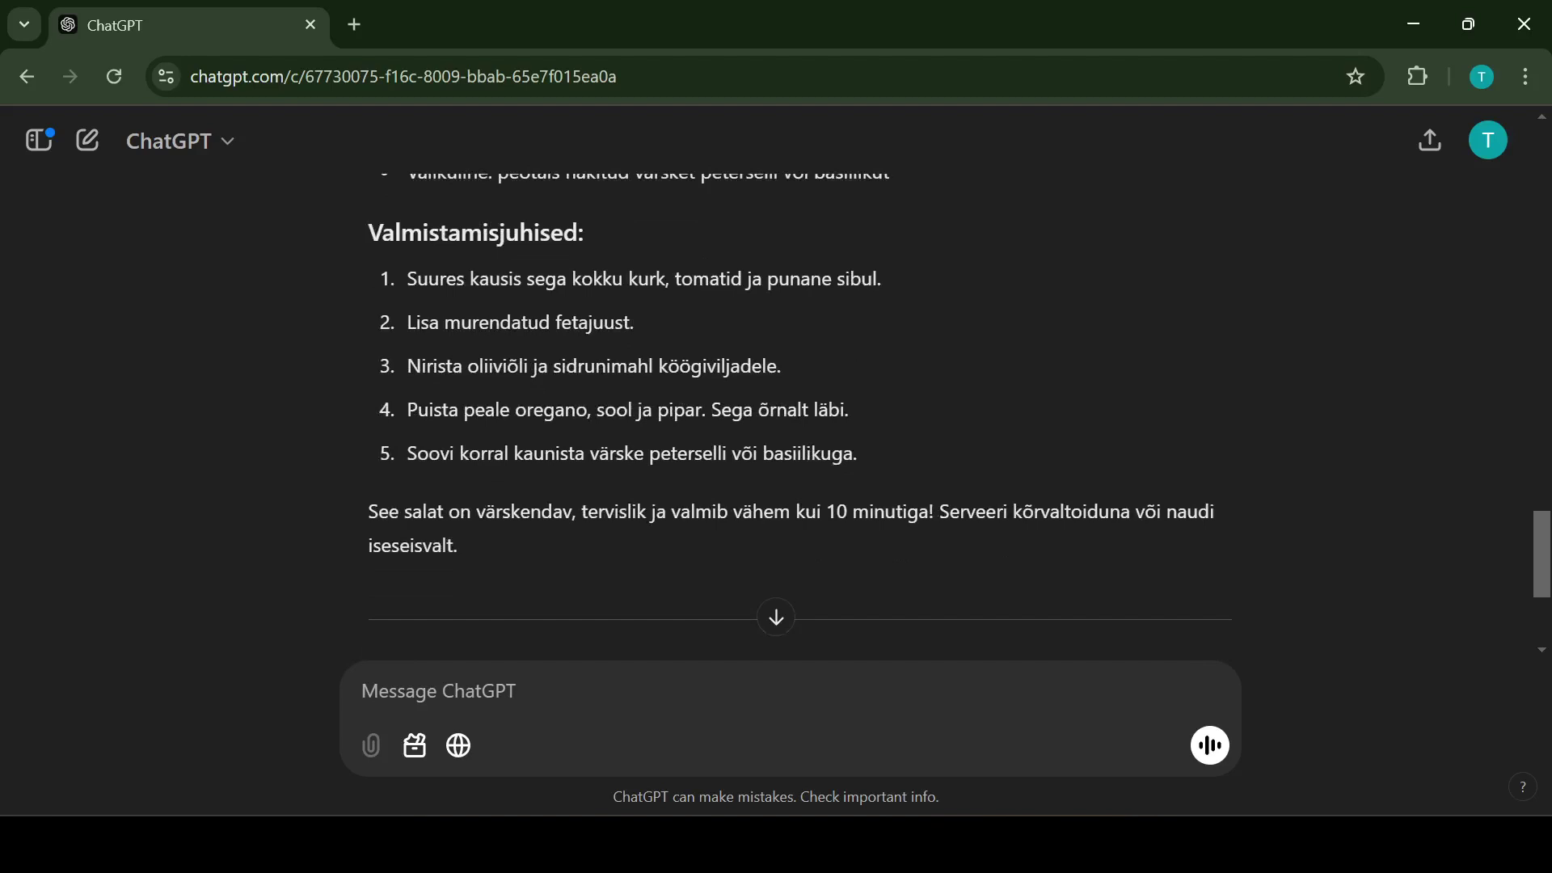
pyautogui.scroll(-2, 777, 416)
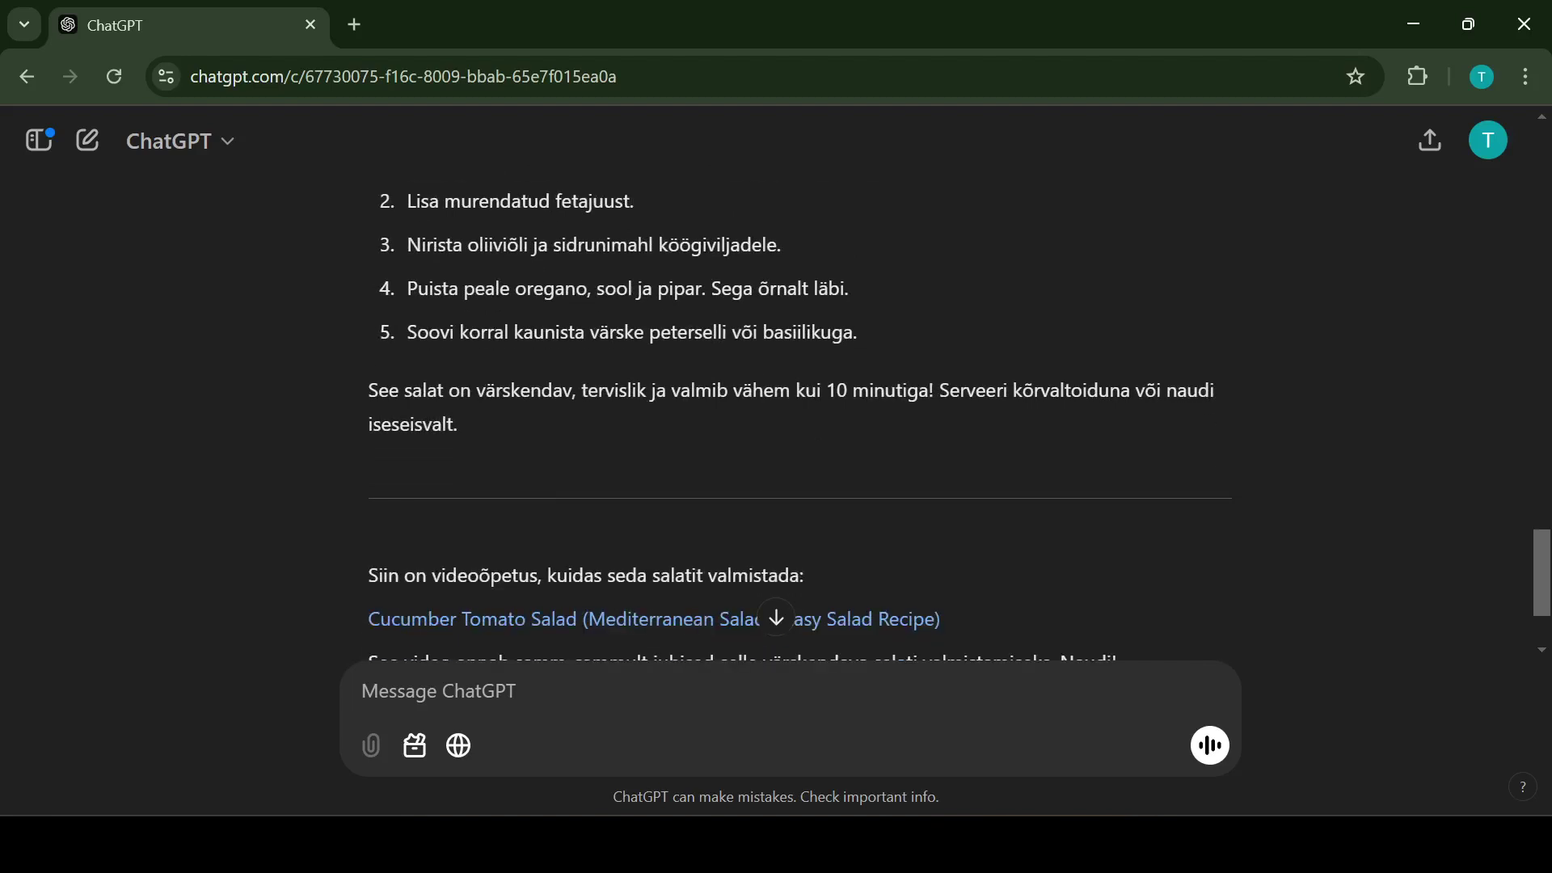
pyautogui.scroll(-2, 776, 416)
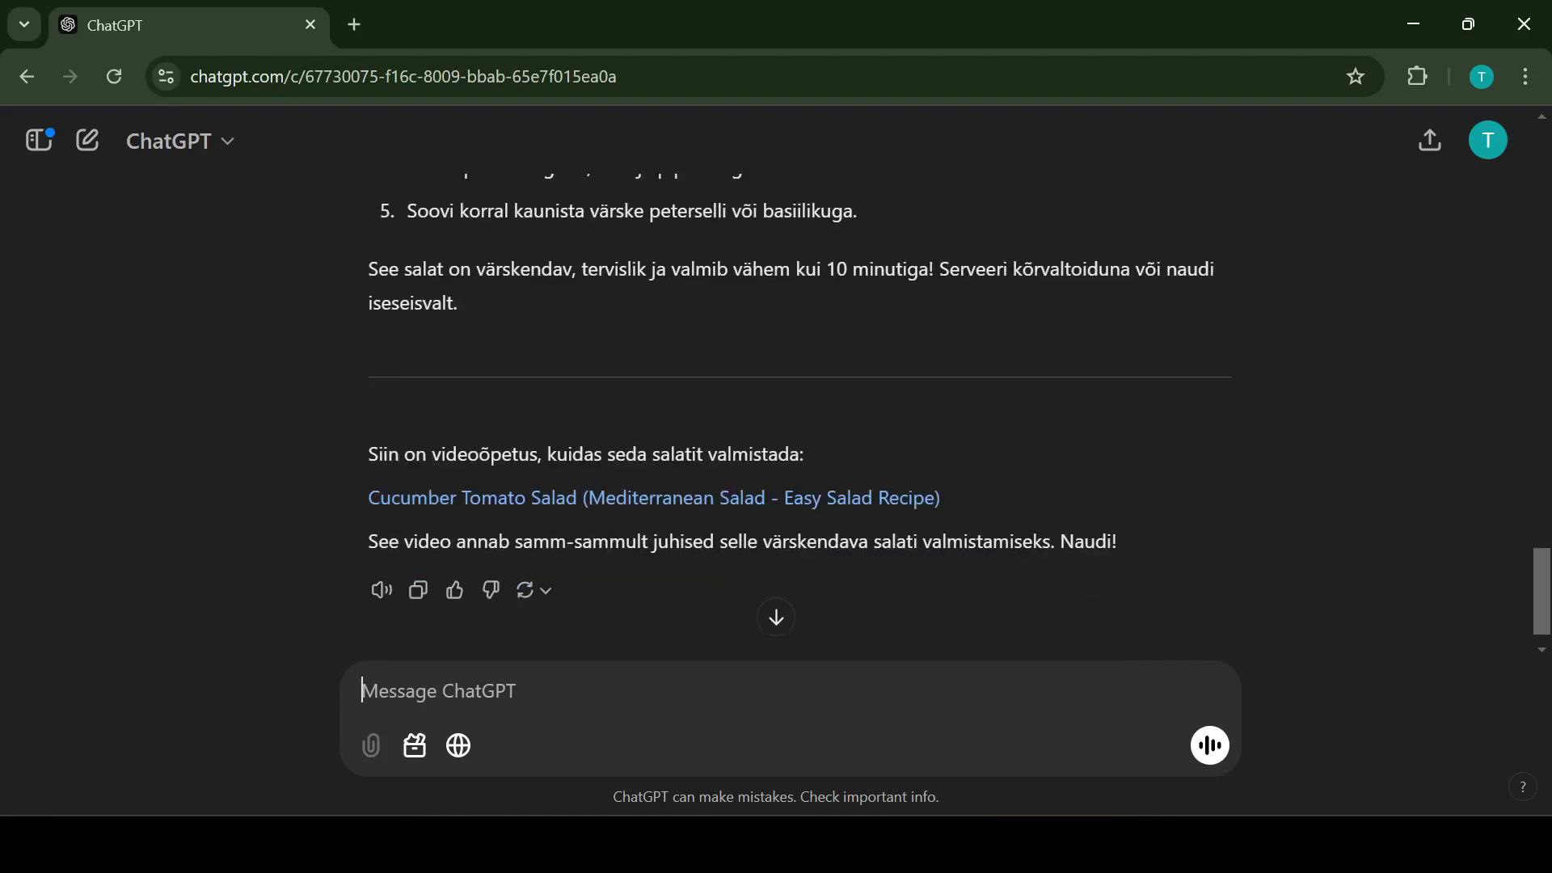
pyautogui.scroll(-1, 776, 416)
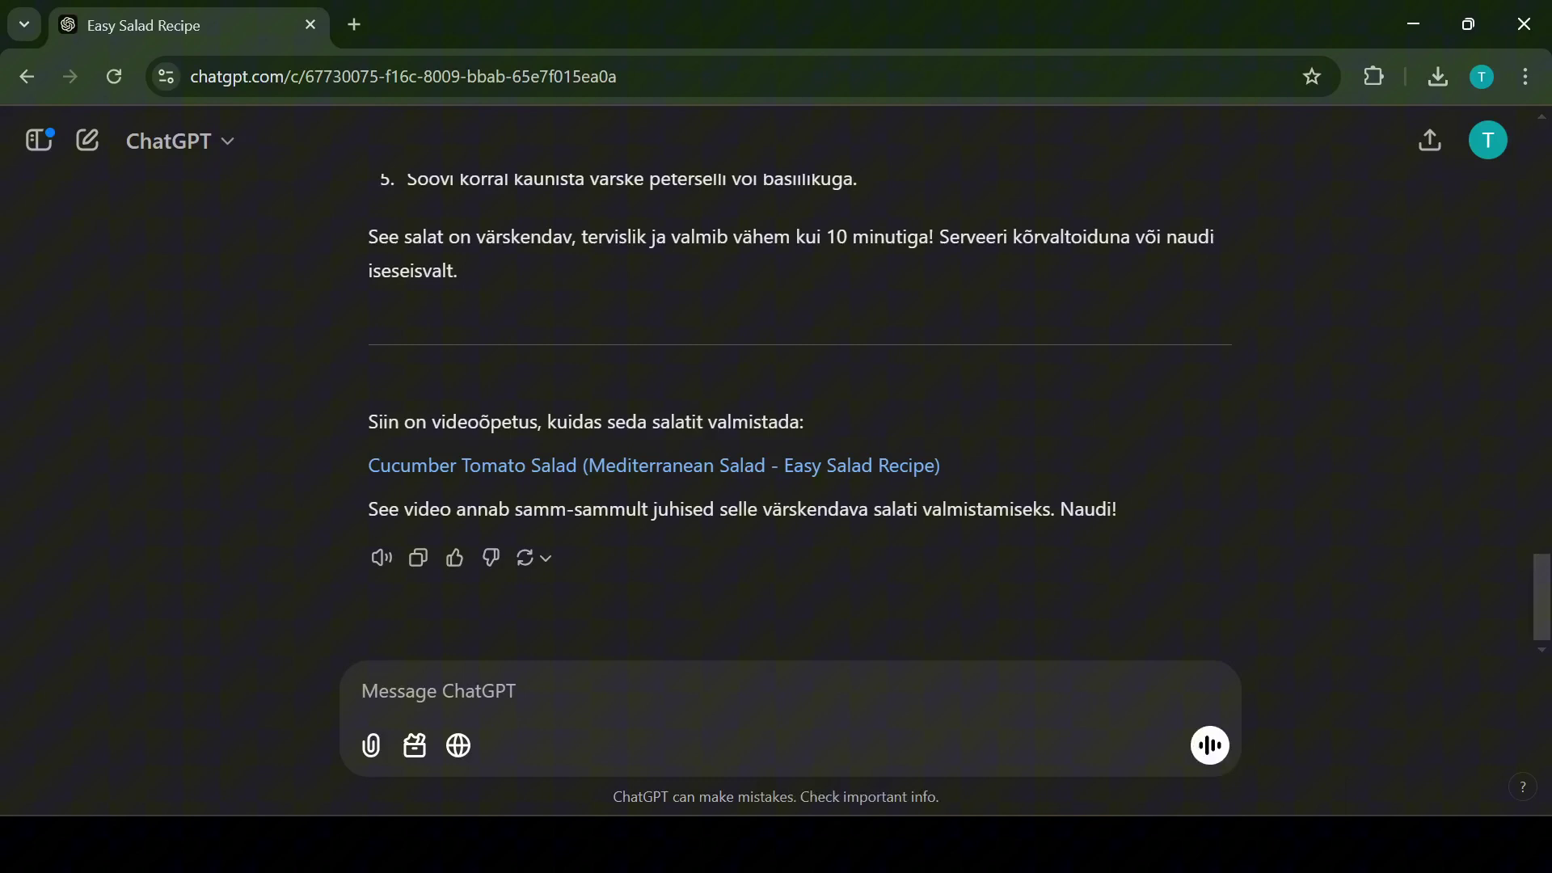
# - Attach the gingerbread poster image and ask to extract its text and translate it to English
pyautogui.moveTo(486, 869); pyautogui.dragTo(489, 694)
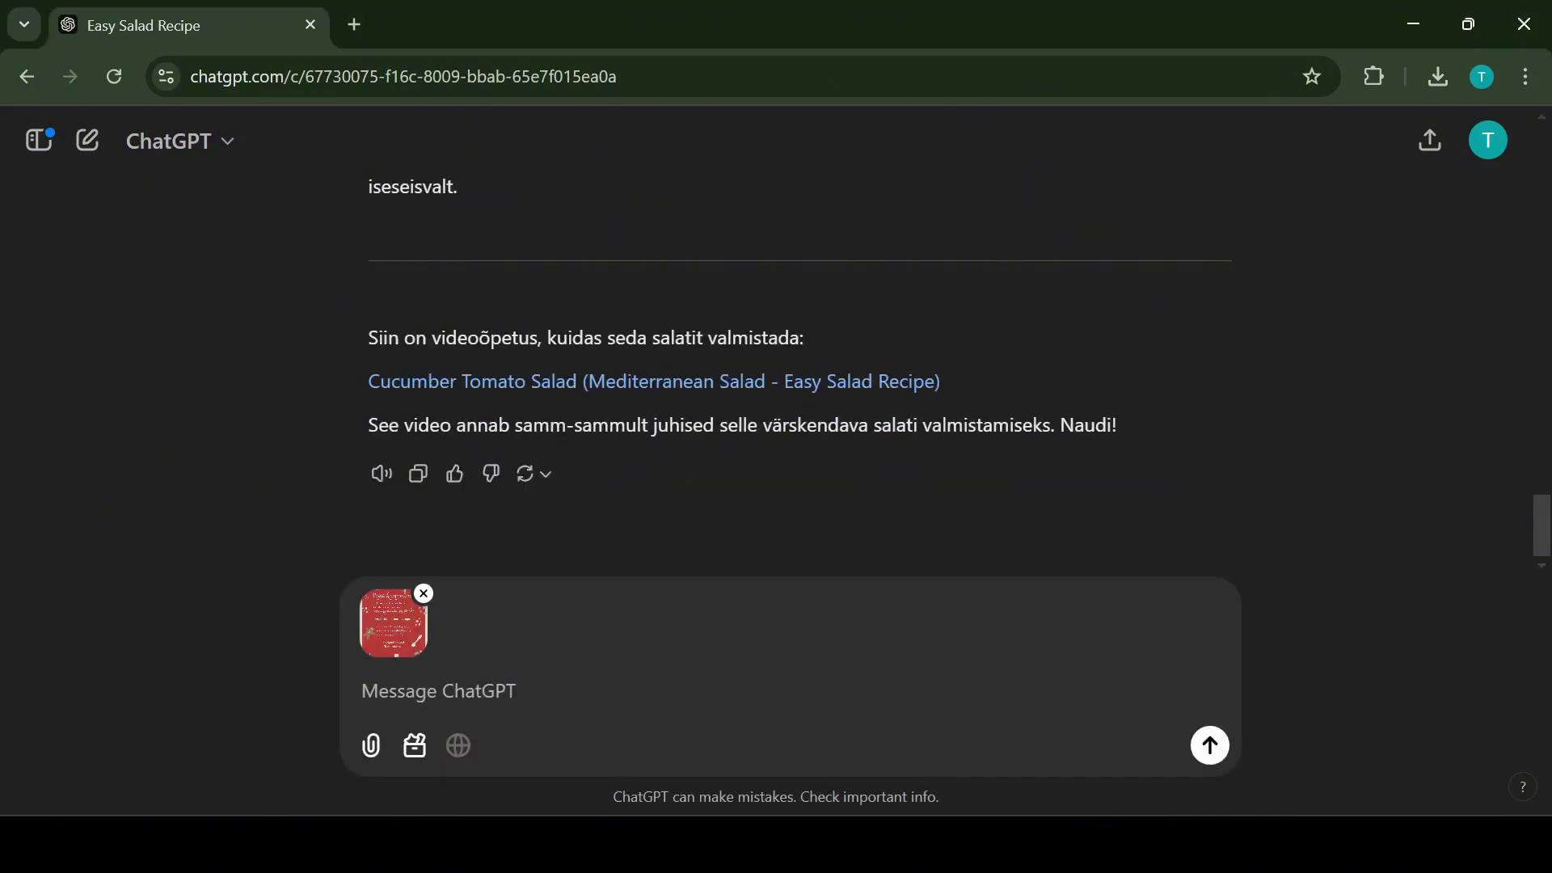
pyautogui.write('extract text from t')
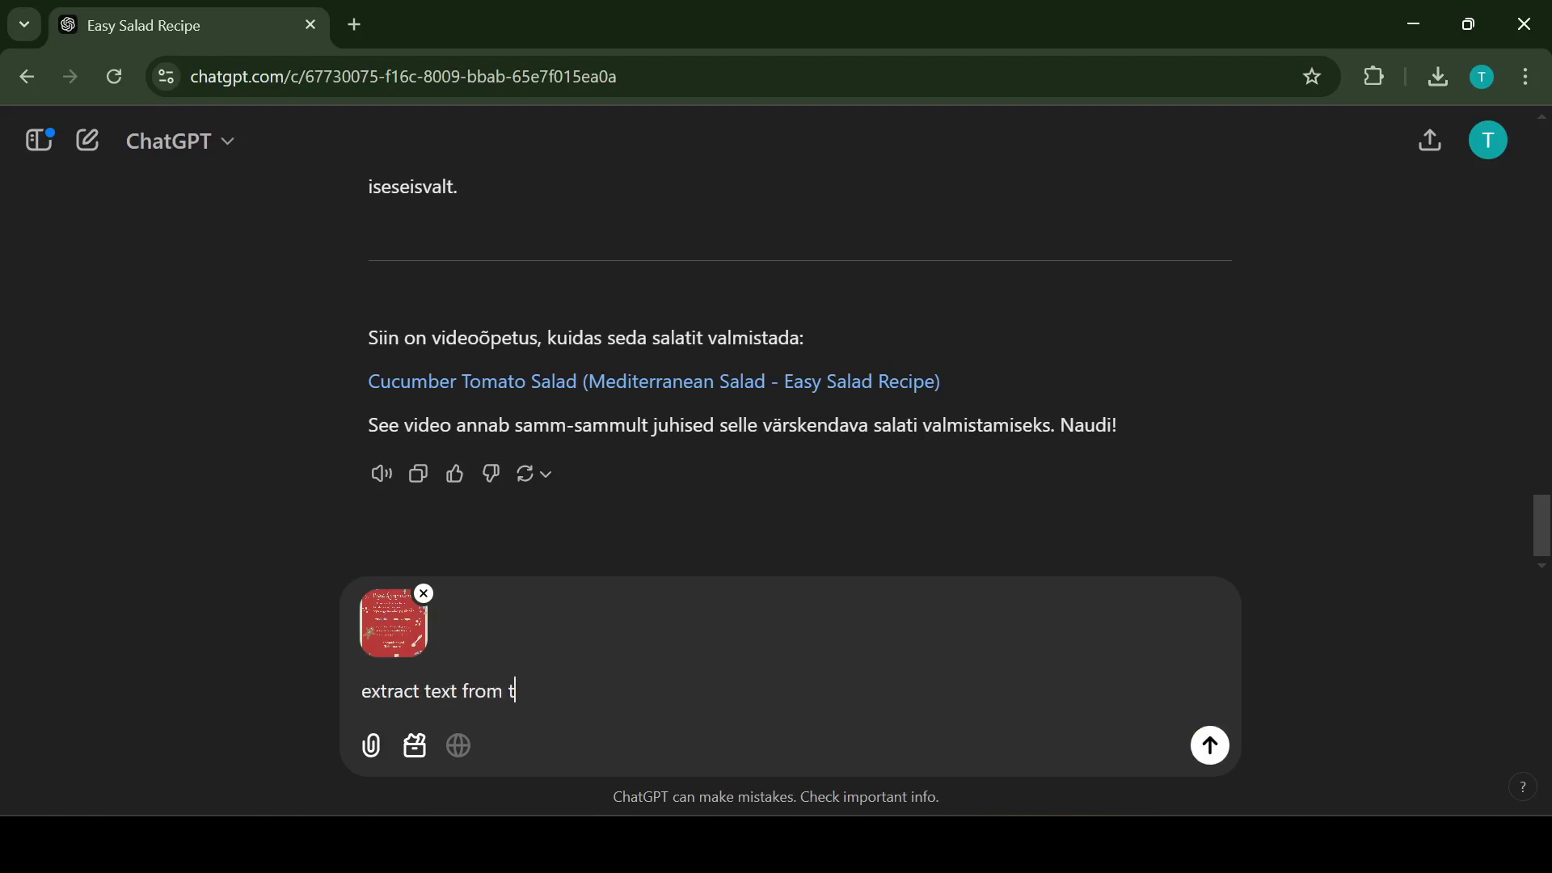
pyautogui.write('his picture and')
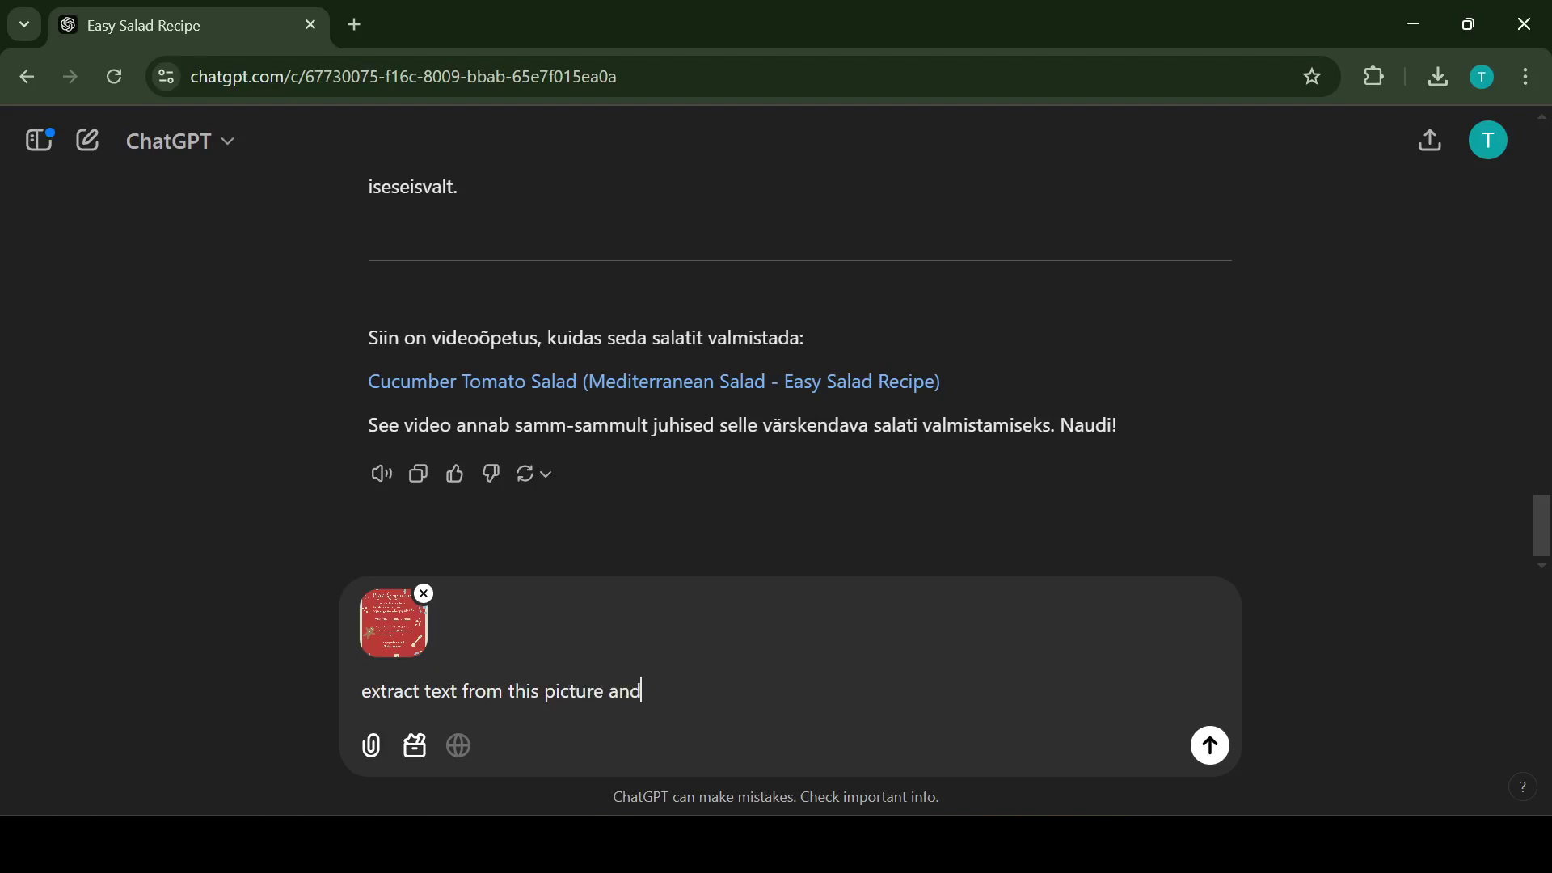
pyautogui.write(' translate it to english')
pyautogui.press('Return')
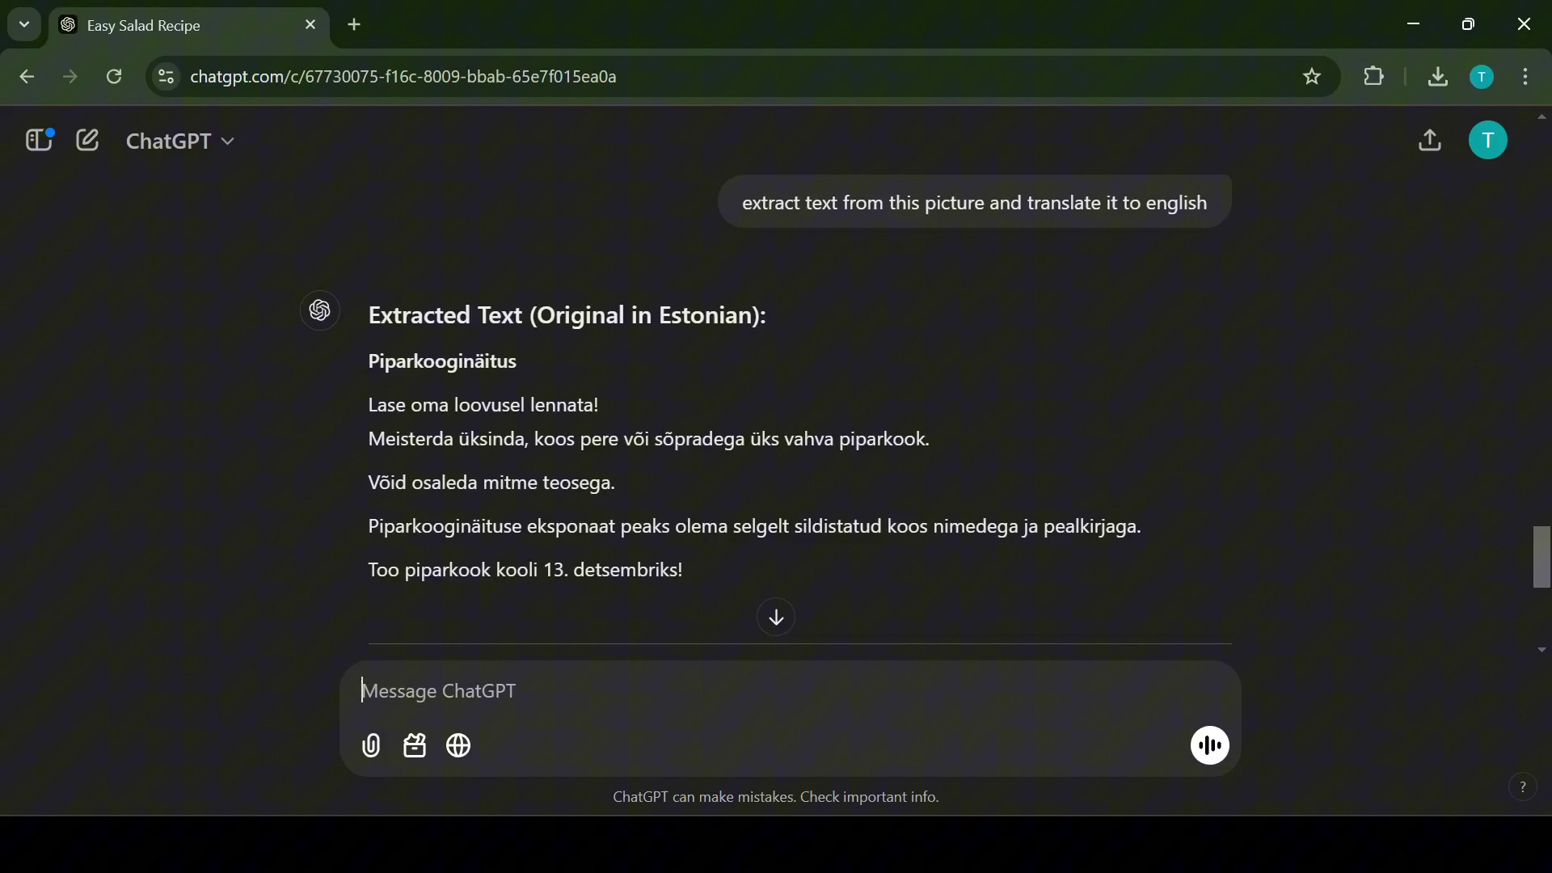
pyautogui.scroll(-3, 776, 404)
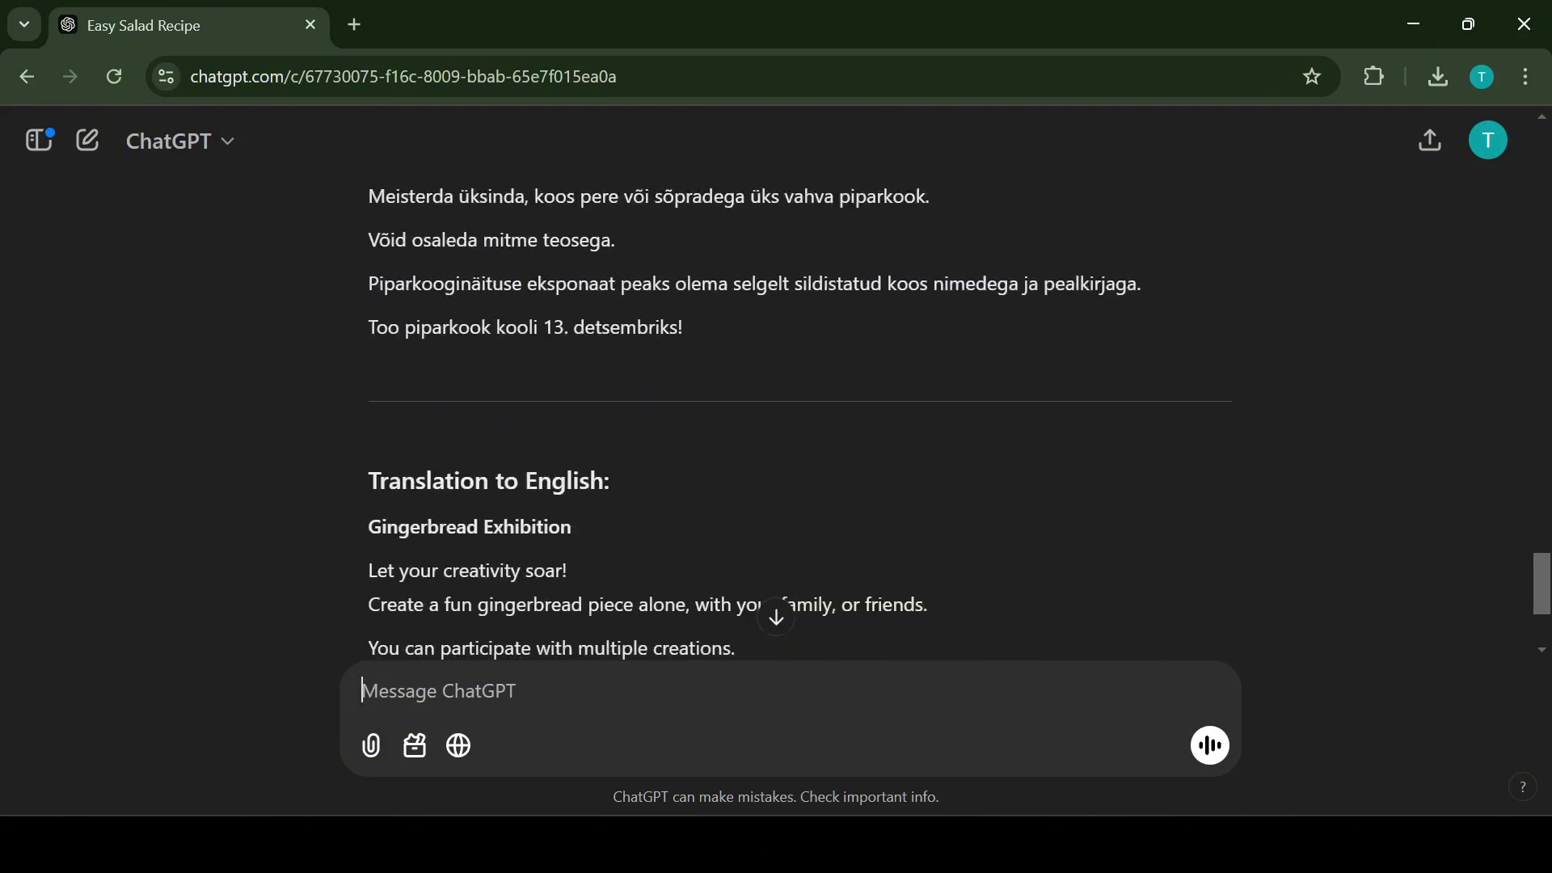
pyautogui.scroll(-2, 776, 405)
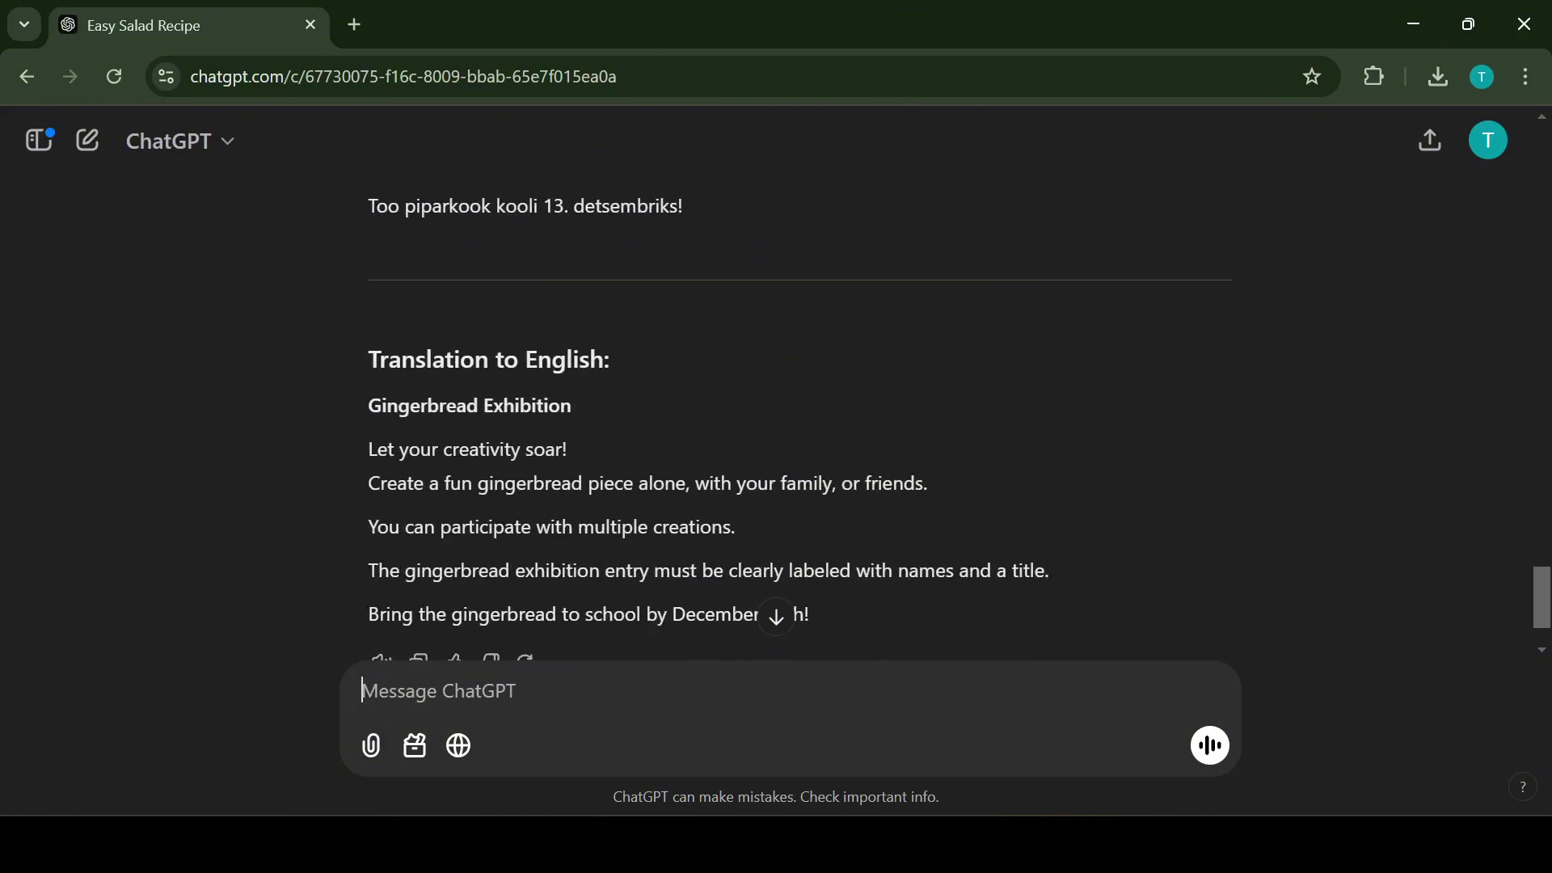
pyautogui.scroll(-1, 776, 405)
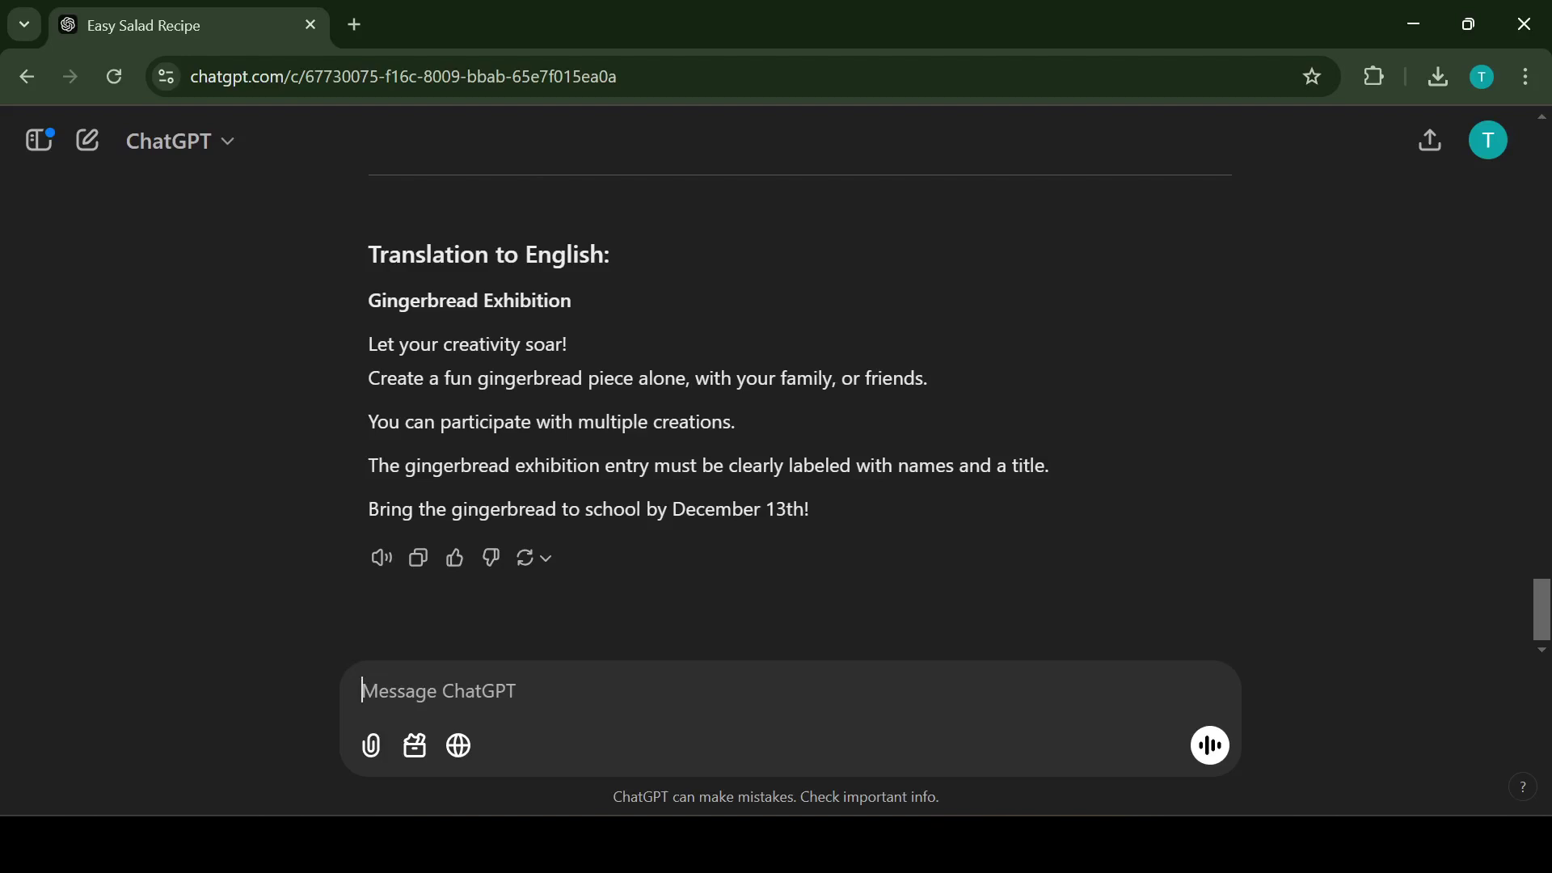
# - Start a new chat and paste in the prompt asking for the five best work laptops
pyautogui.click(88, 140)
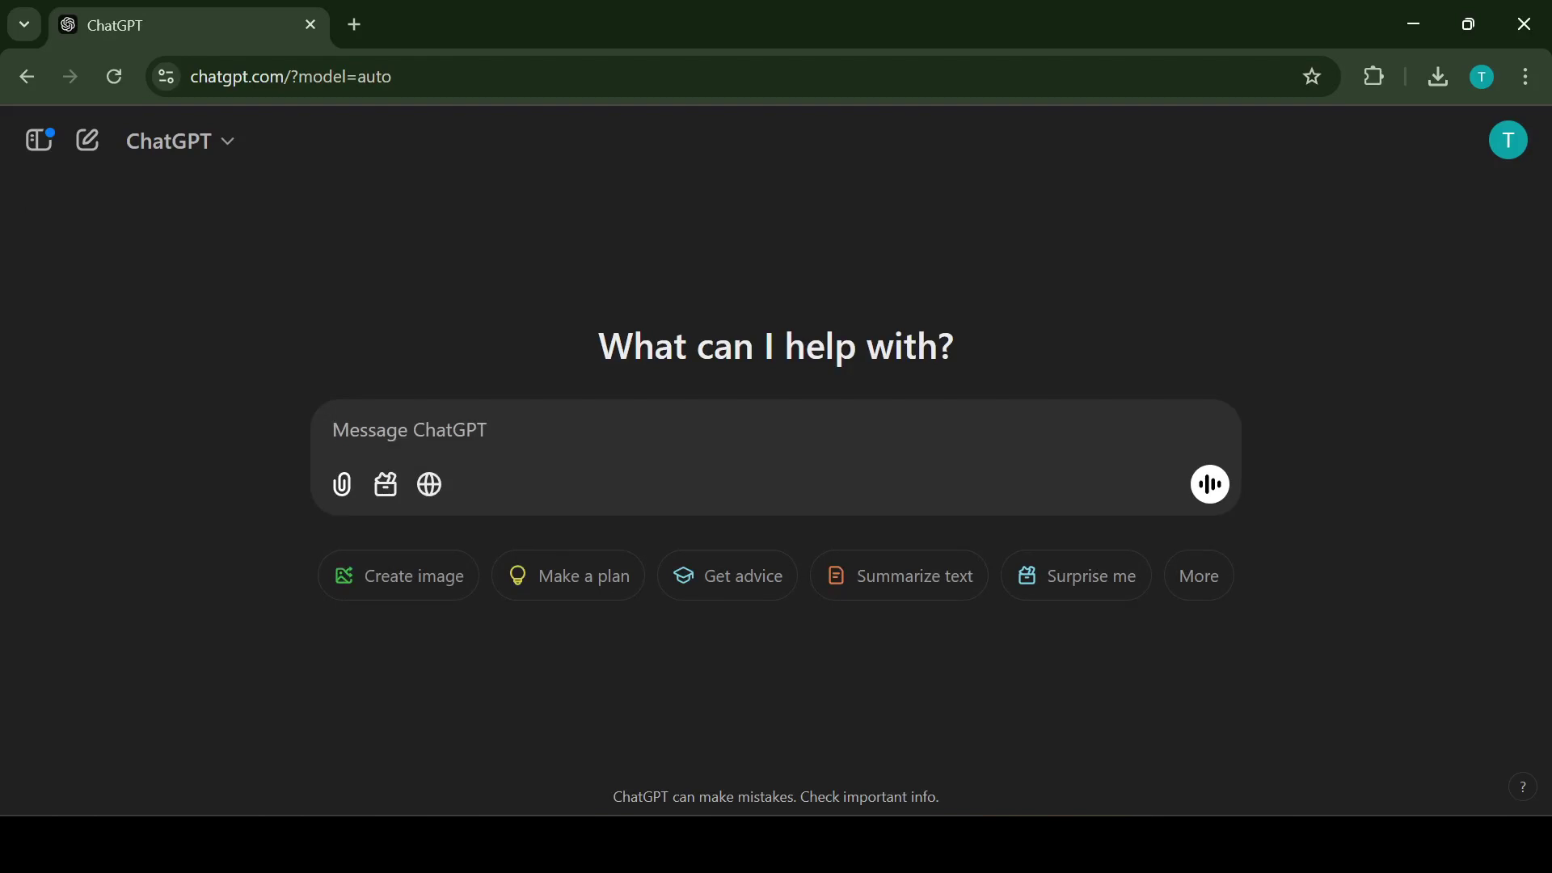
pyautogui.write('5 best laptops for work, table and bring out the pros and cons for each and give top 5 best for suggestion')
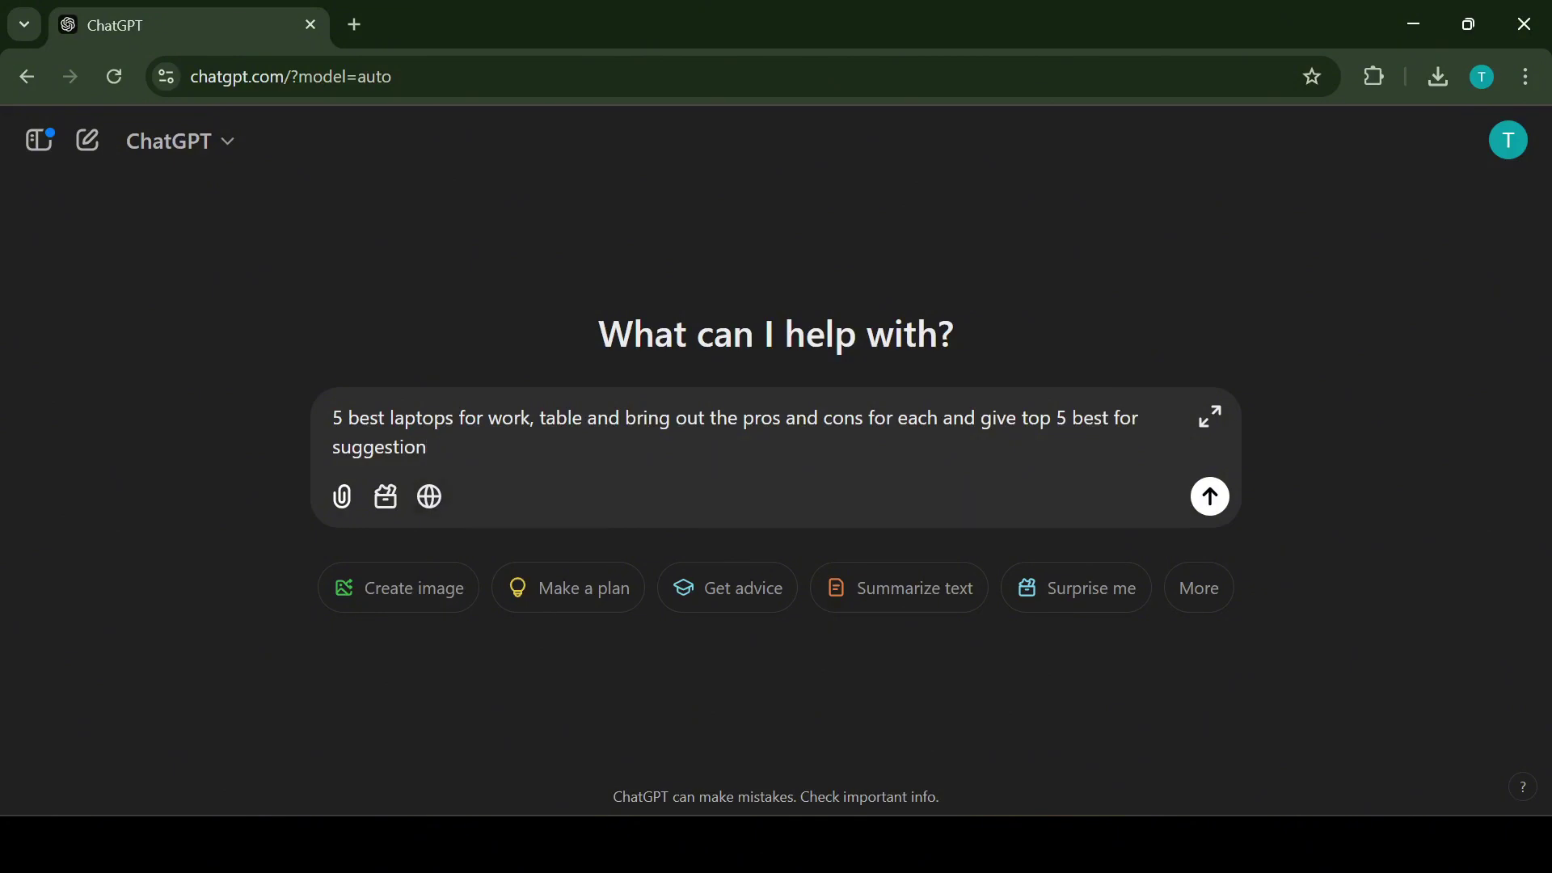
pyautogui.press('Return')
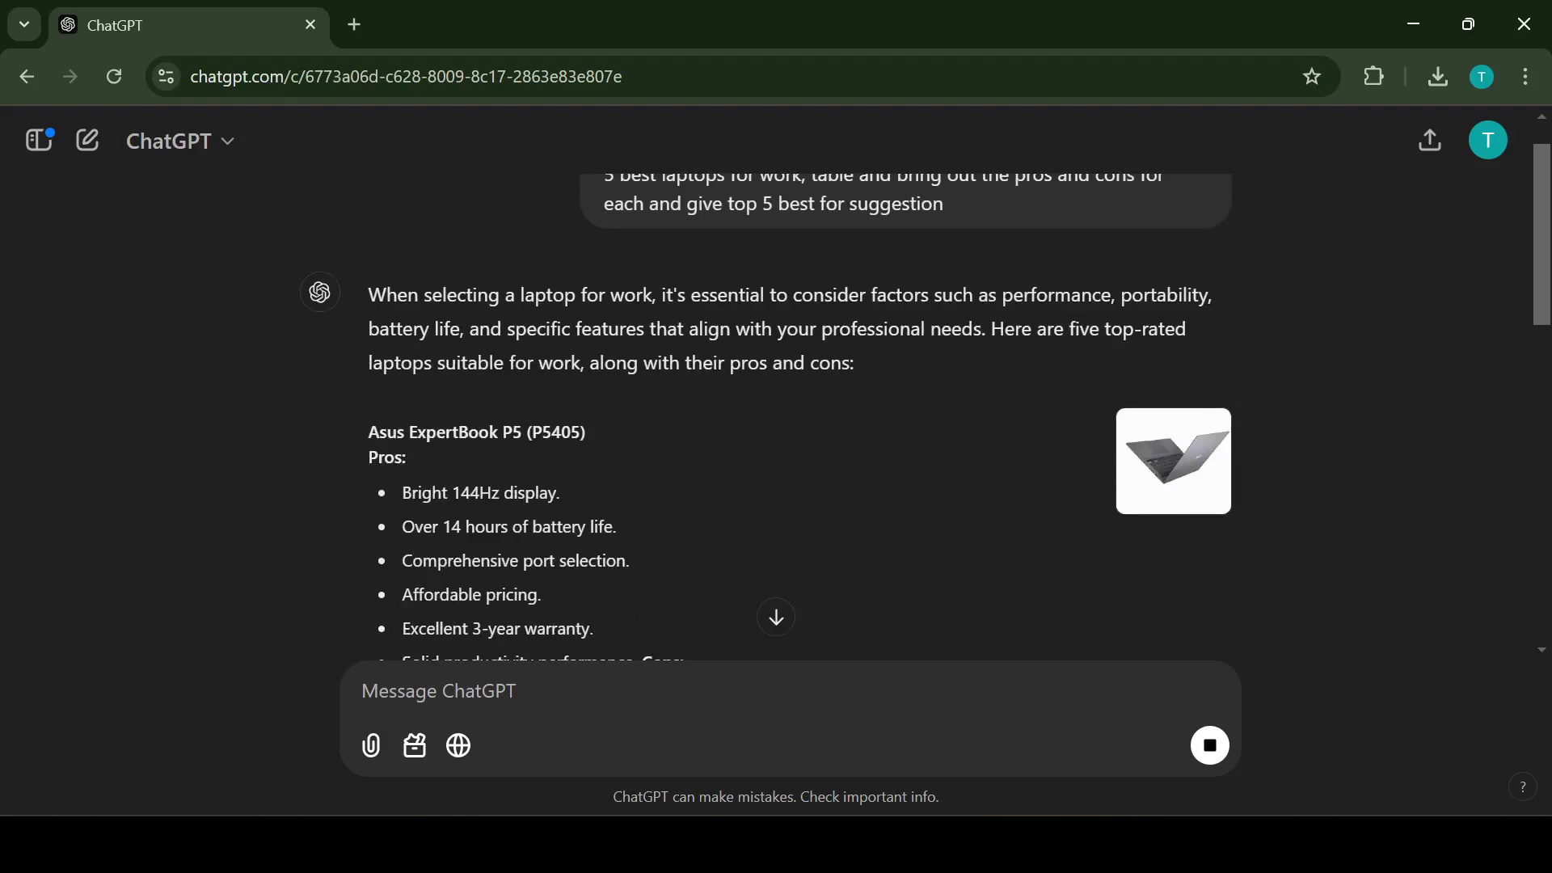
# - Read through the laptops' pros, cons, prices and top-5 recommendations, then return to the top
pyautogui.scroll(-3, 776, 404)
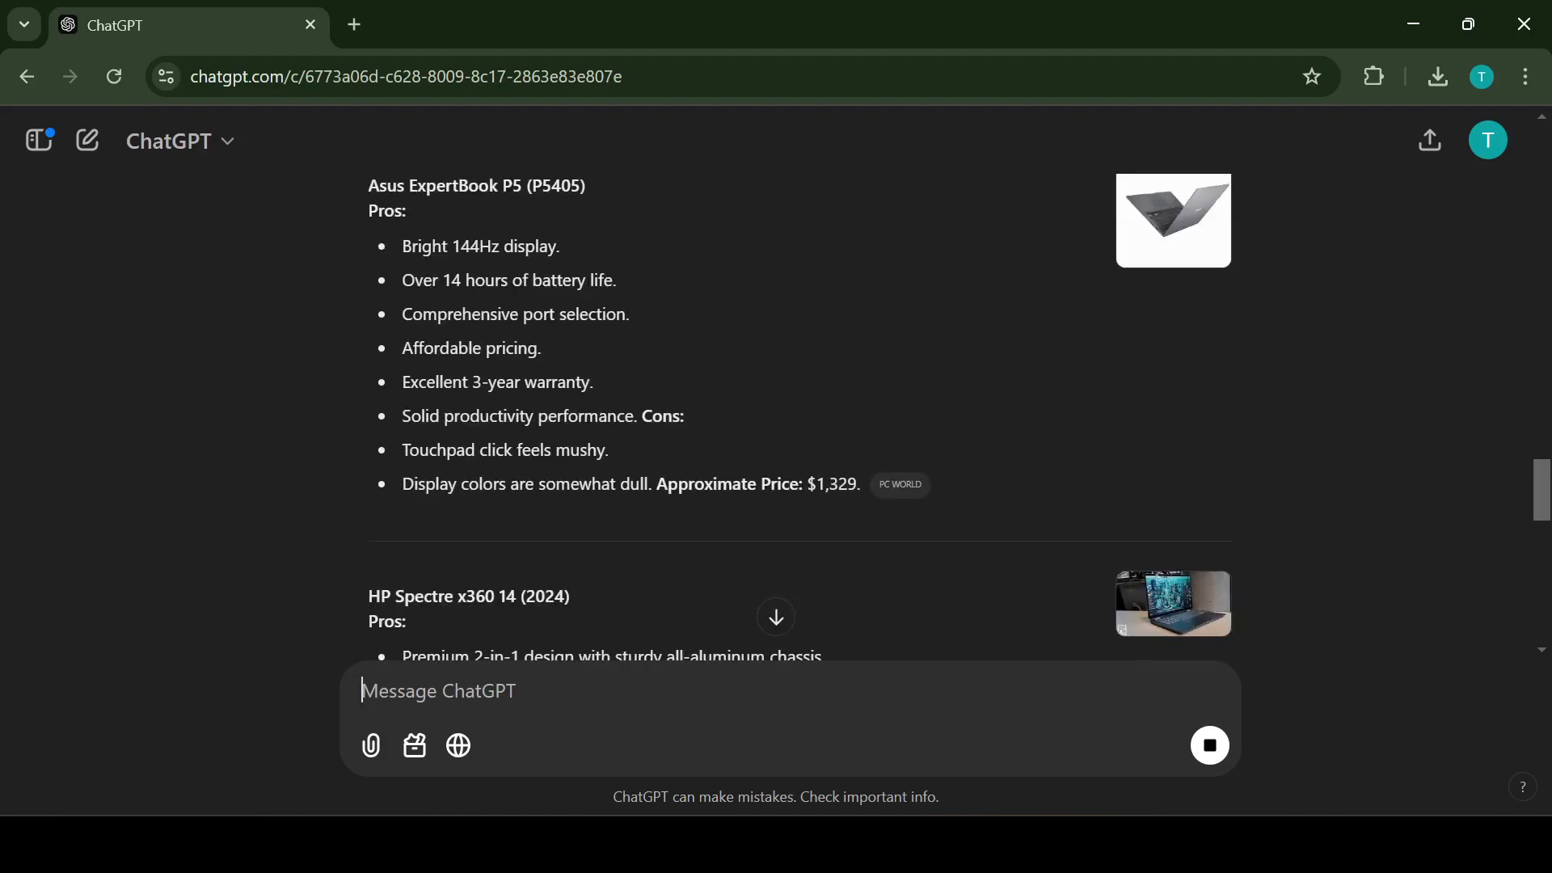
pyautogui.scroll(-3, 776, 405)
pyautogui.scroll(-4, 776, 404)
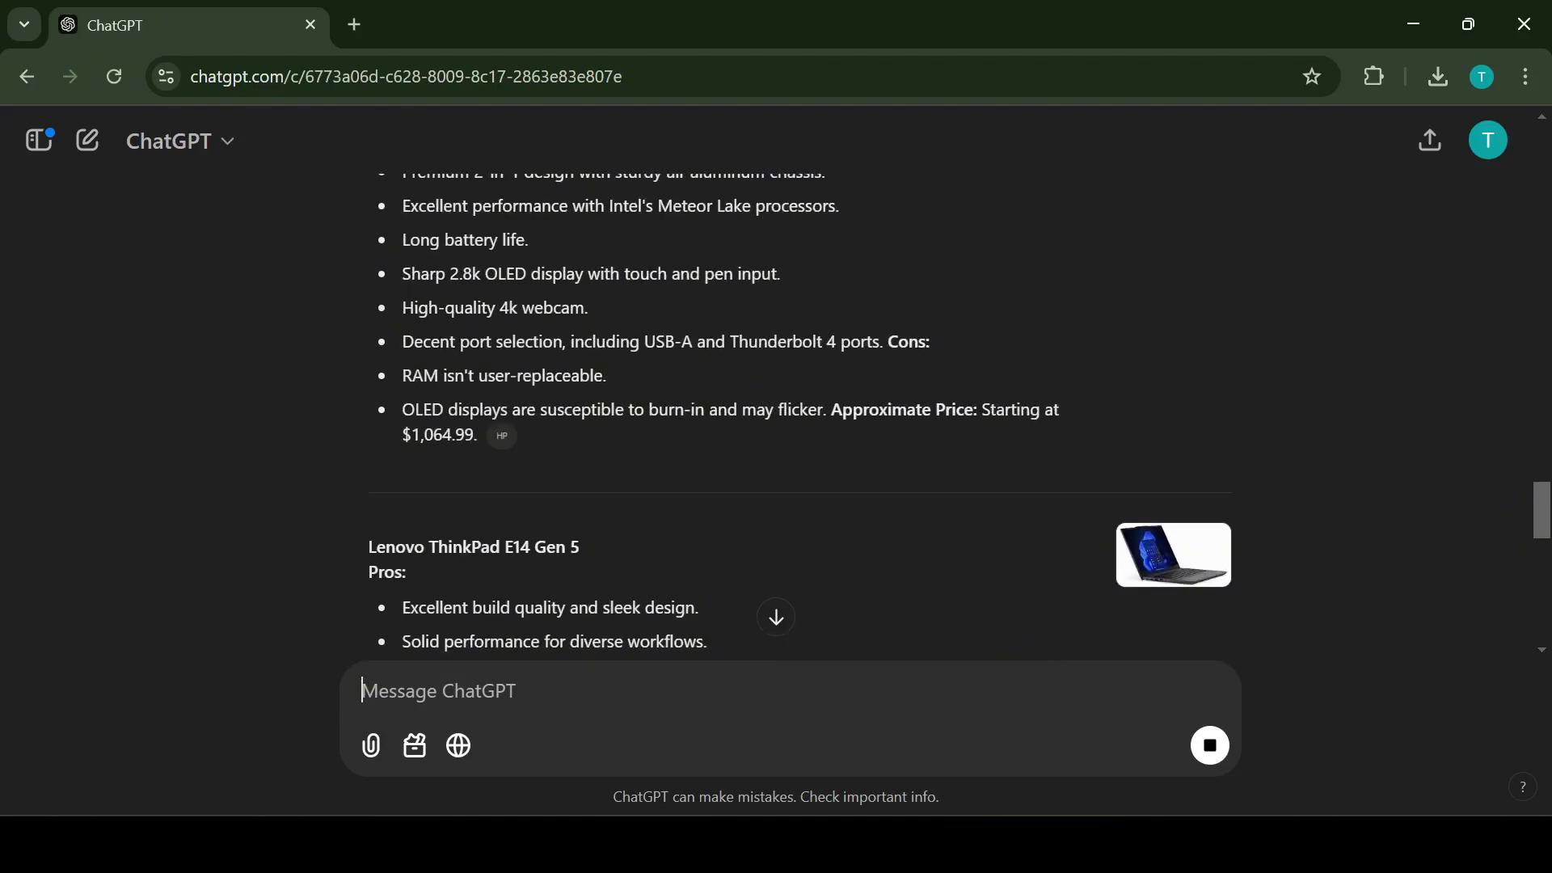
pyautogui.scroll(-2, 777, 404)
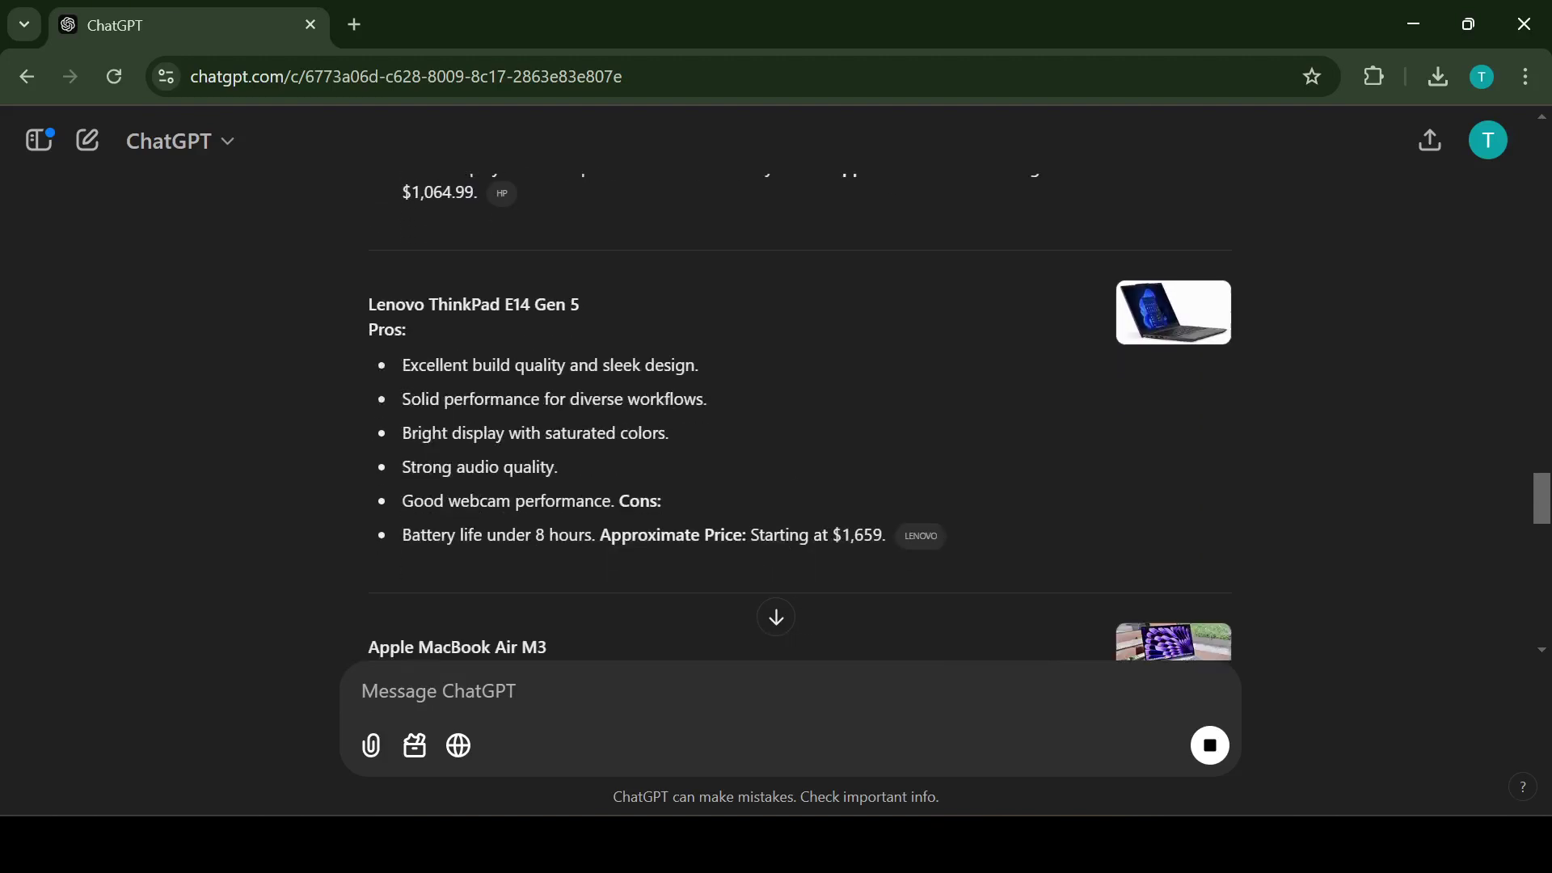
pyautogui.scroll(-5, 776, 404)
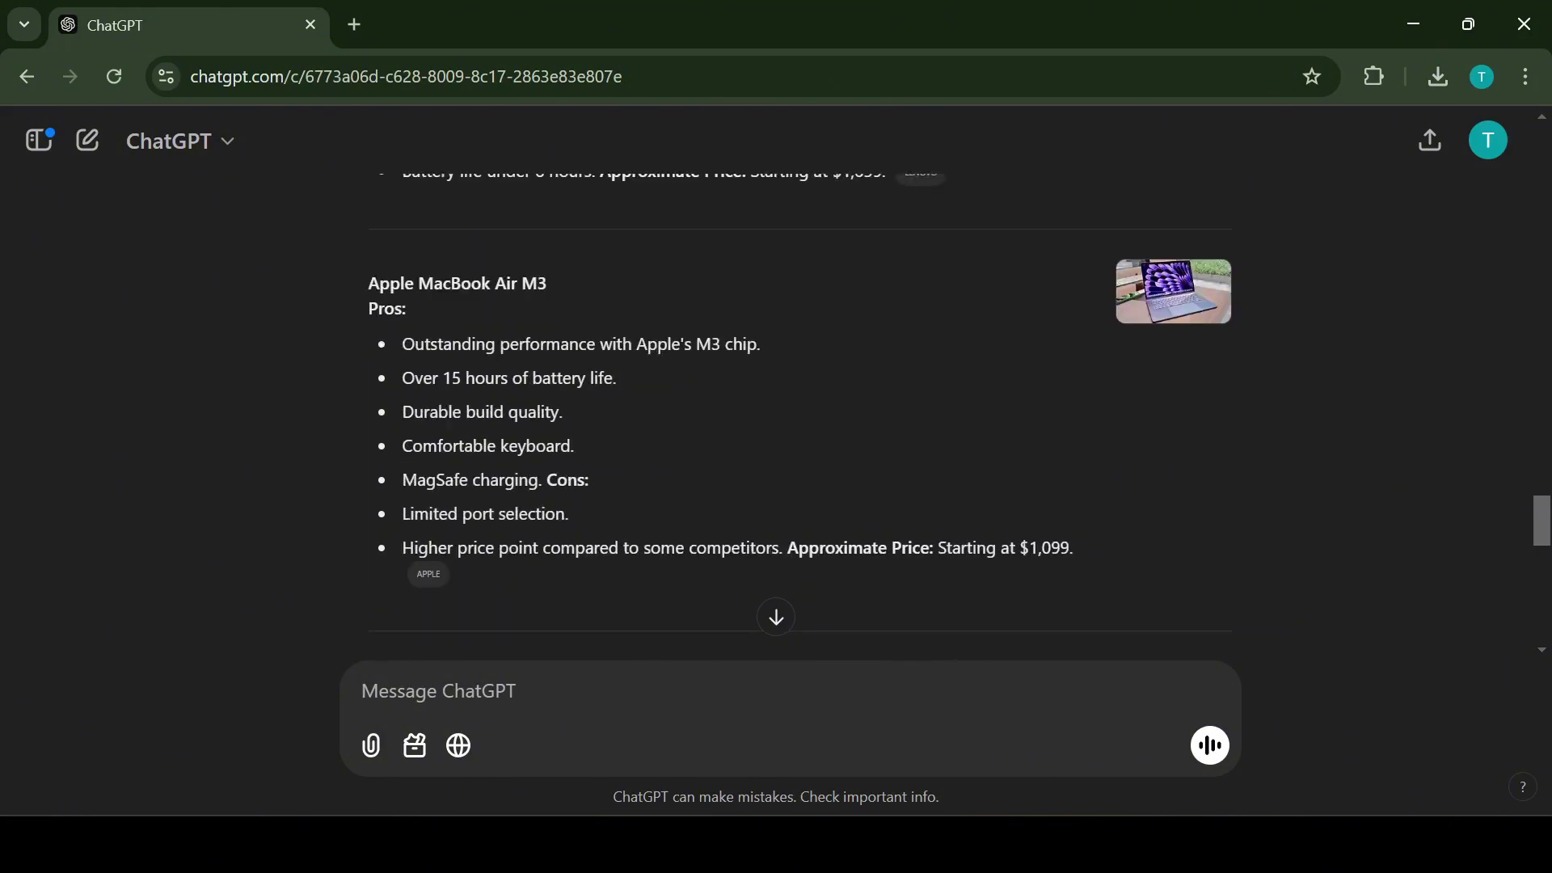
pyautogui.scroll(-3, 777, 404)
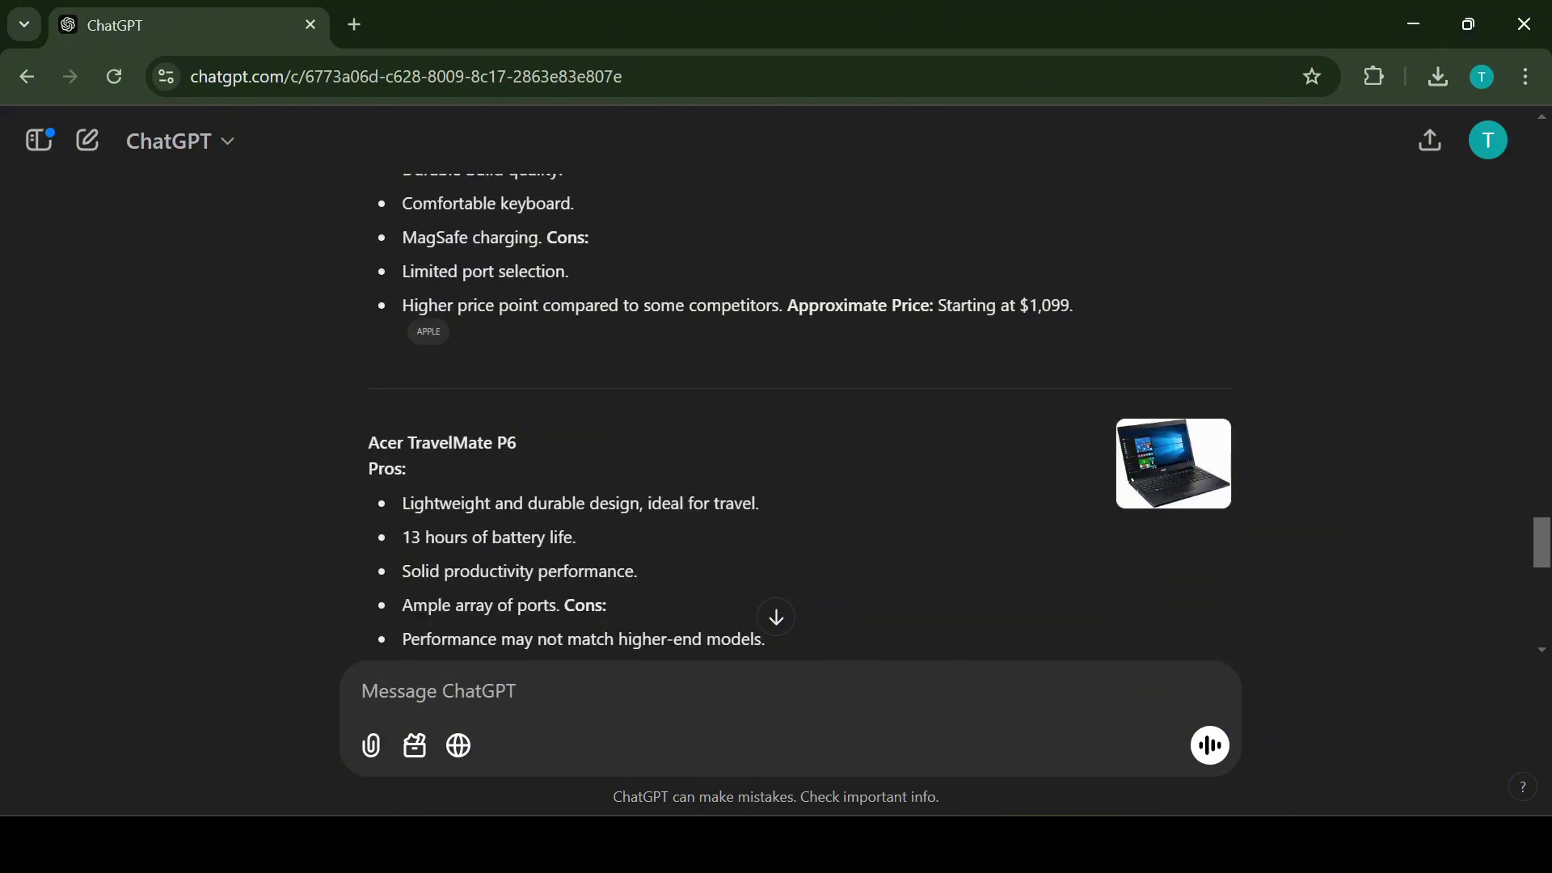
pyautogui.scroll(-5, 776, 405)
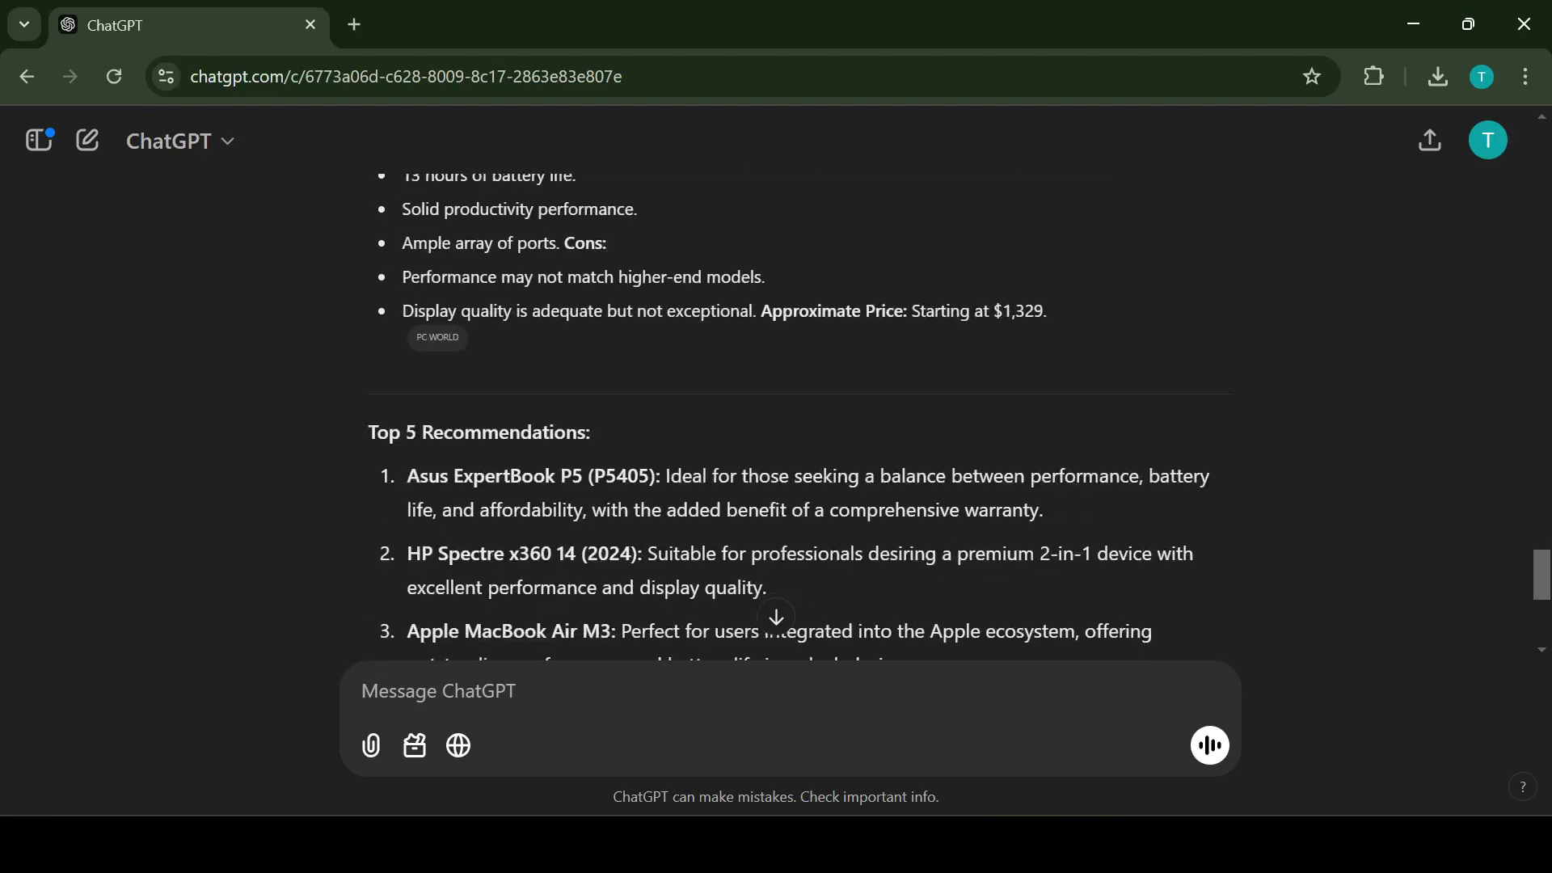
pyautogui.scroll(-2, 776, 404)
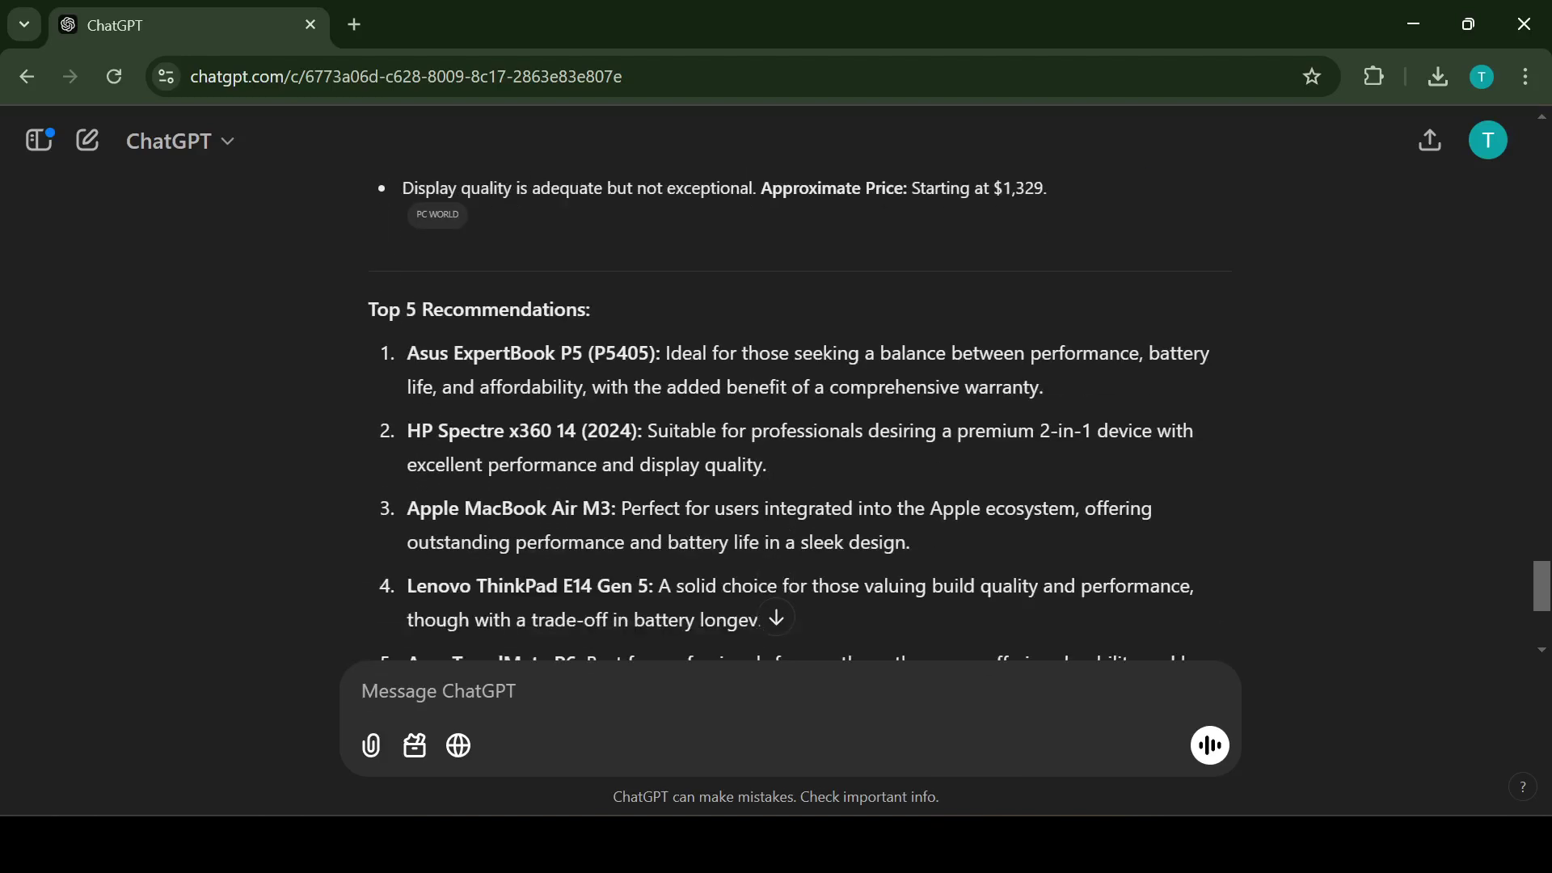
pyautogui.scroll(-2, 776, 405)
pyautogui.scroll(-2, 776, 404)
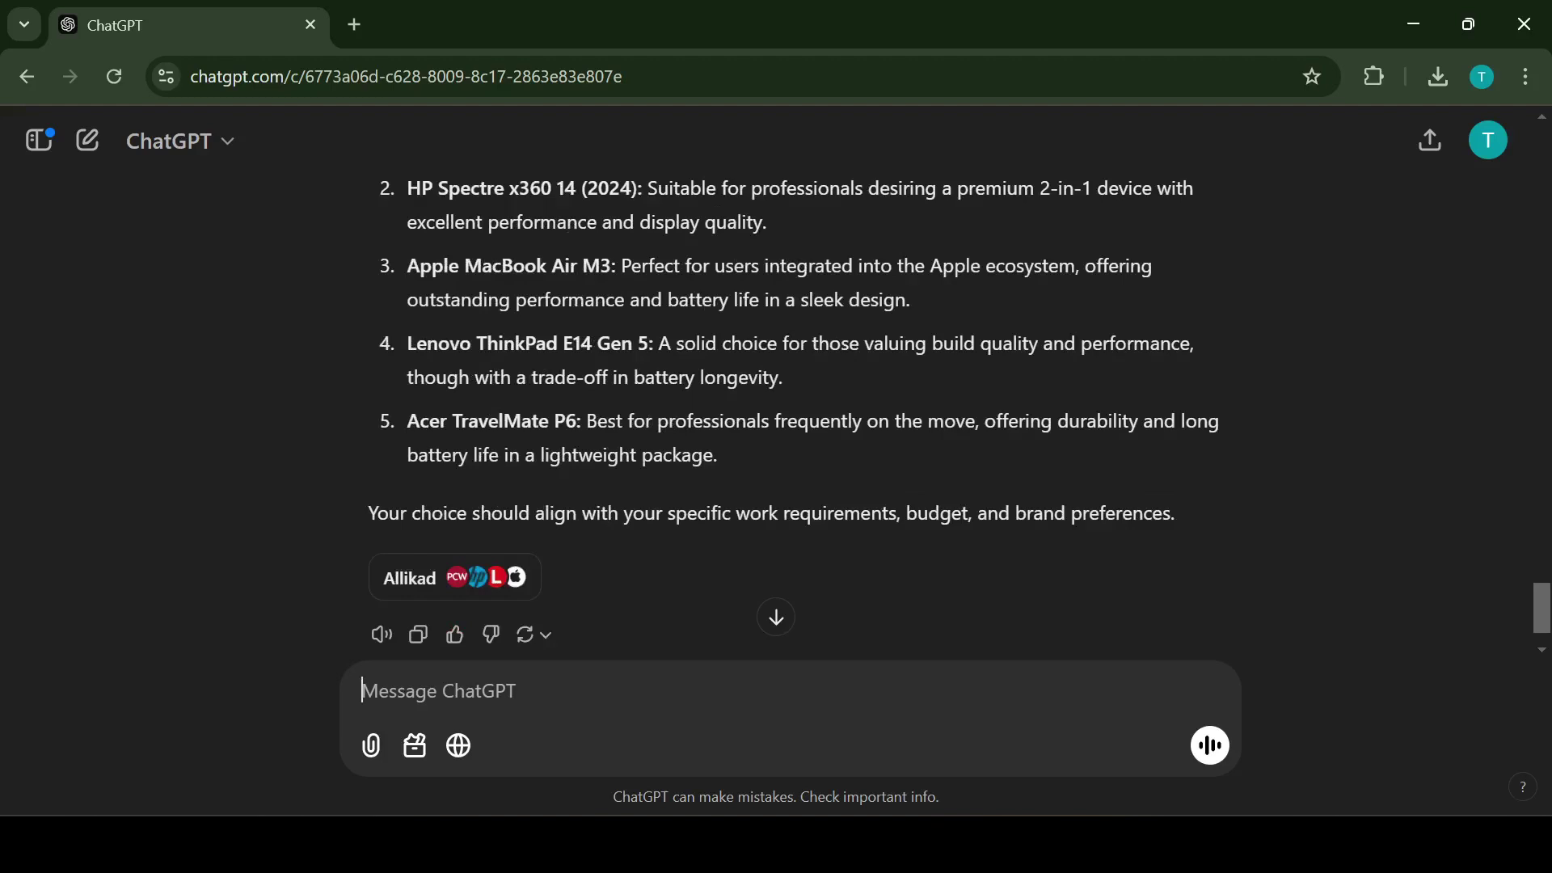
pyautogui.scroll(-1, 776, 404)
pyautogui.press('Home')
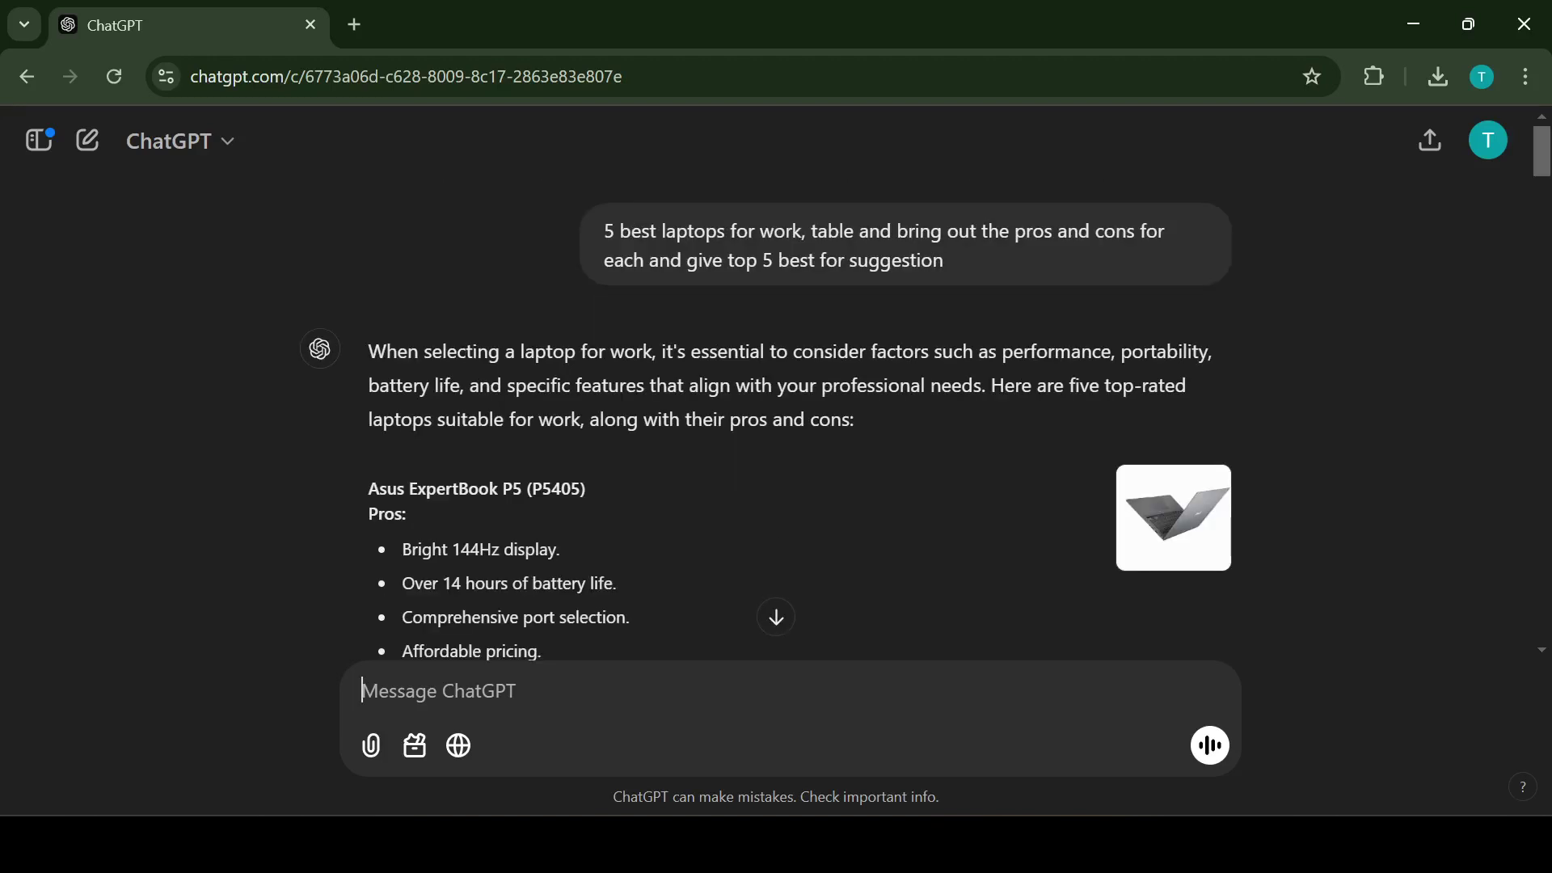
pyautogui.write('make a table of pros and cons')
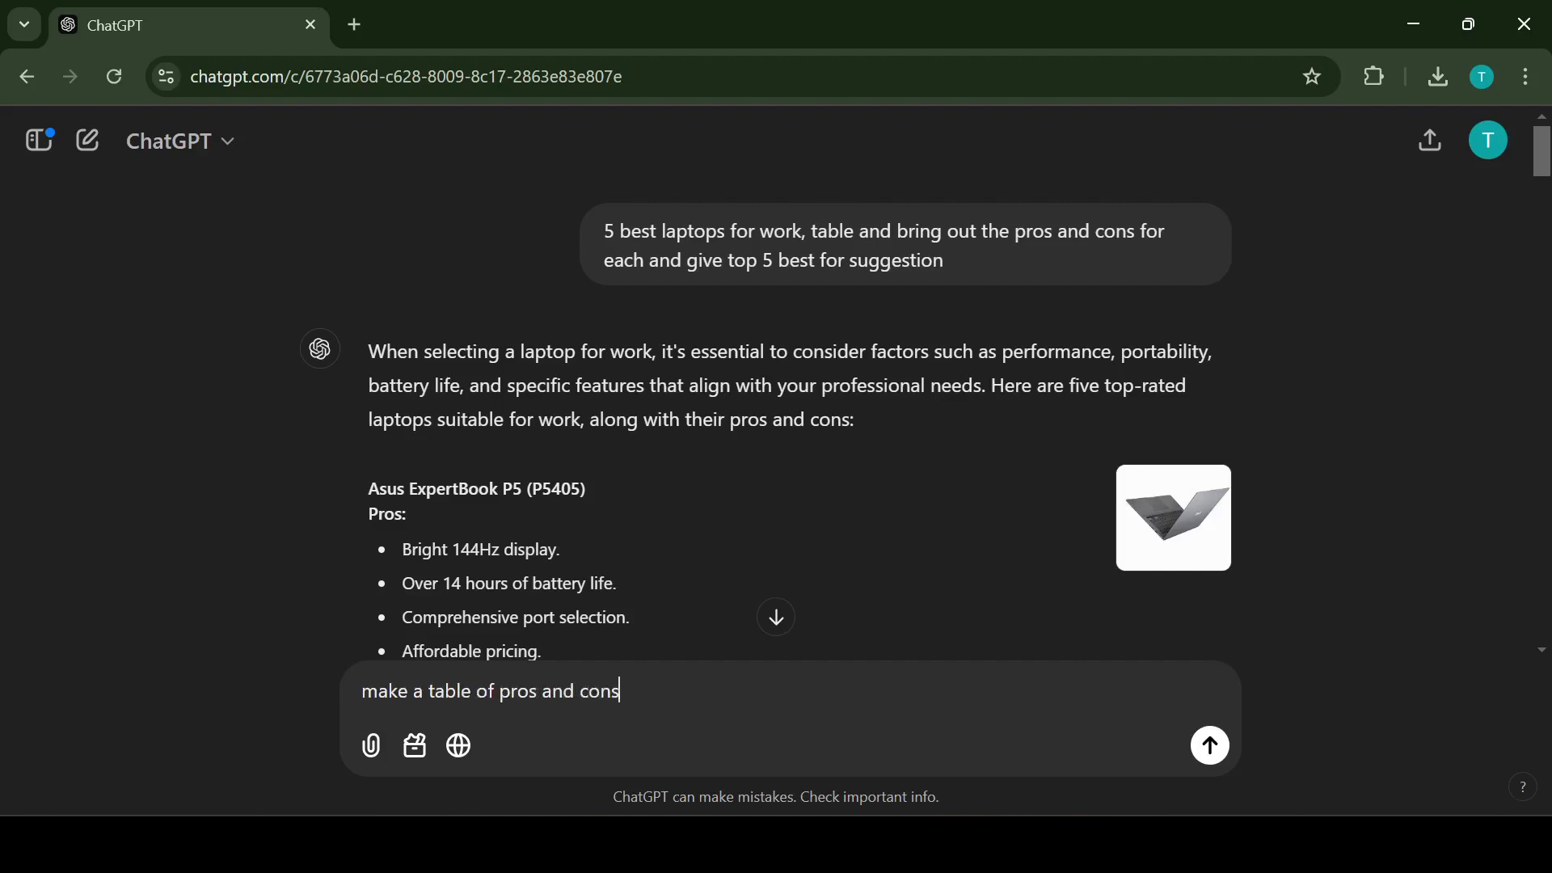
pyautogui.press('Return')
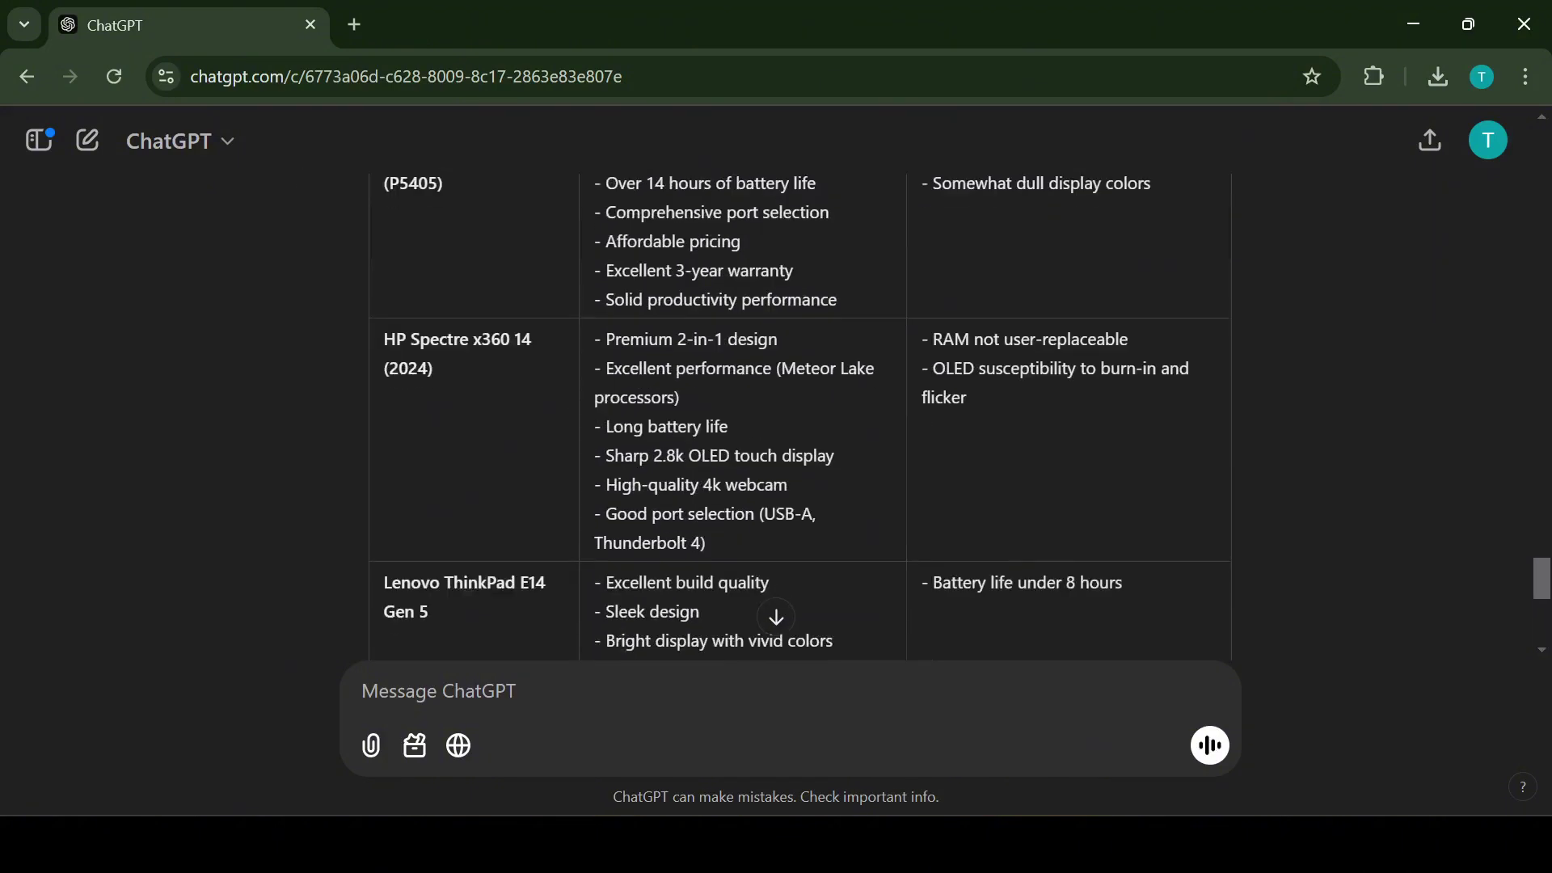
pyautogui.scroll(-3, 777, 412)
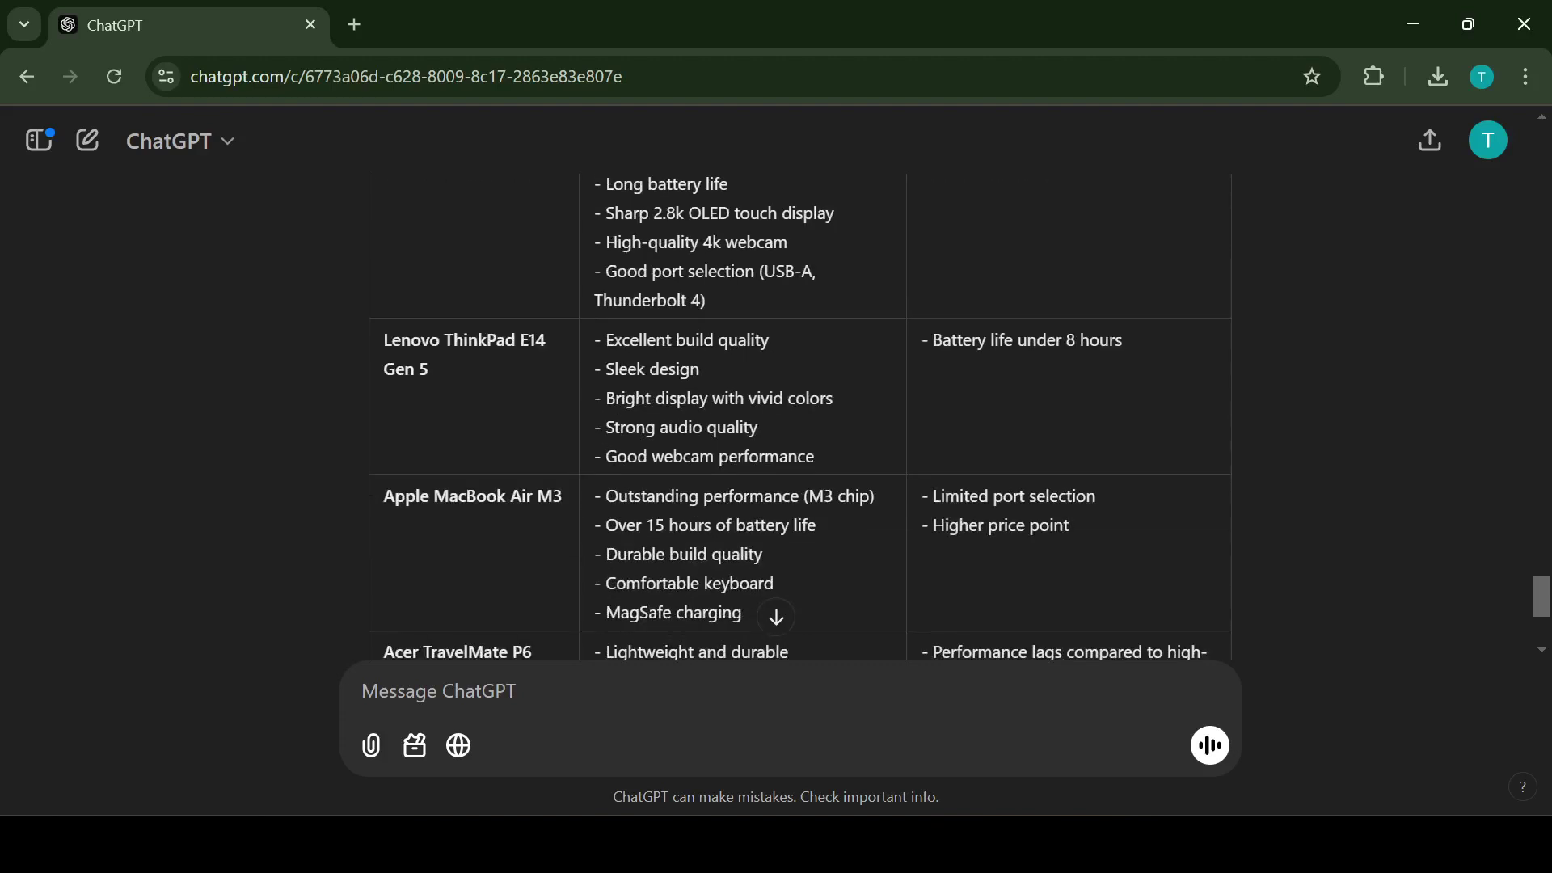
pyautogui.scroll(-2, 777, 412)
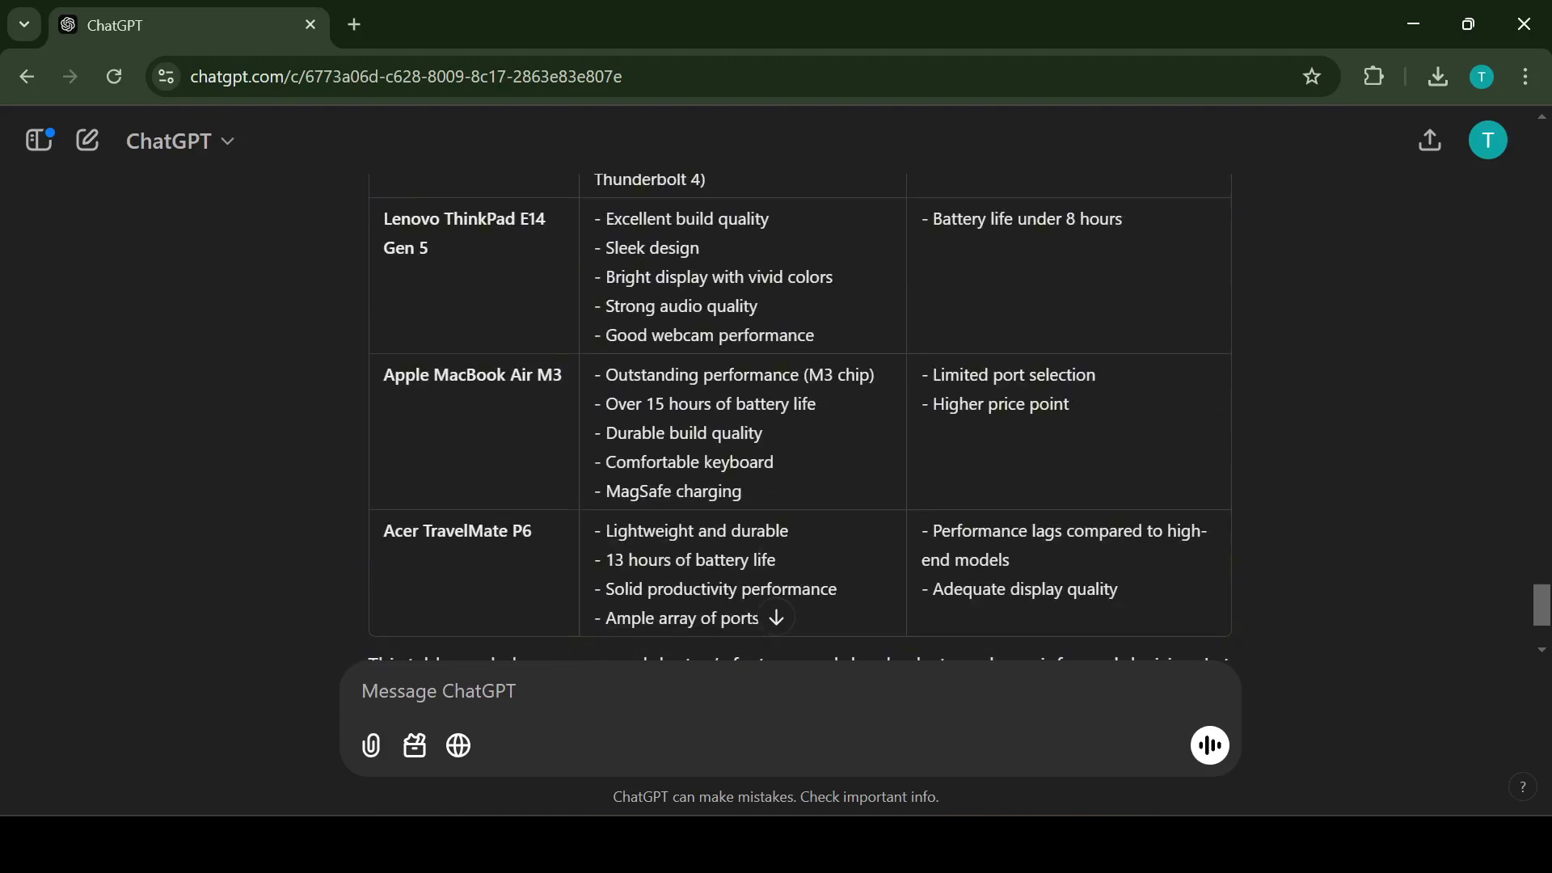
pyautogui.scroll(-2, 801, 413)
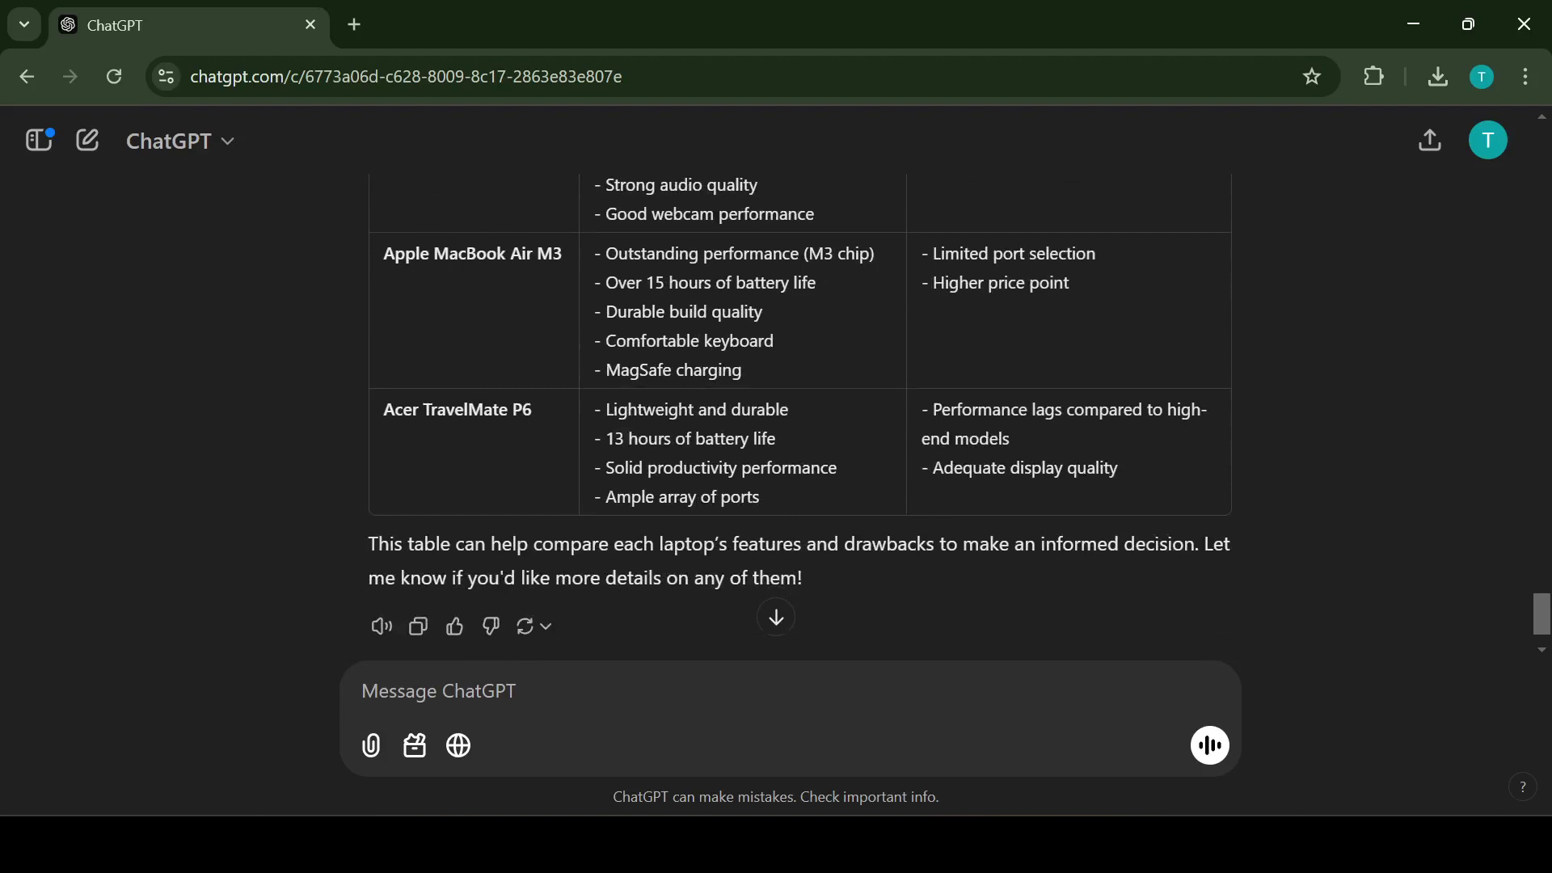
pyautogui.scroll(-1, 801, 412)
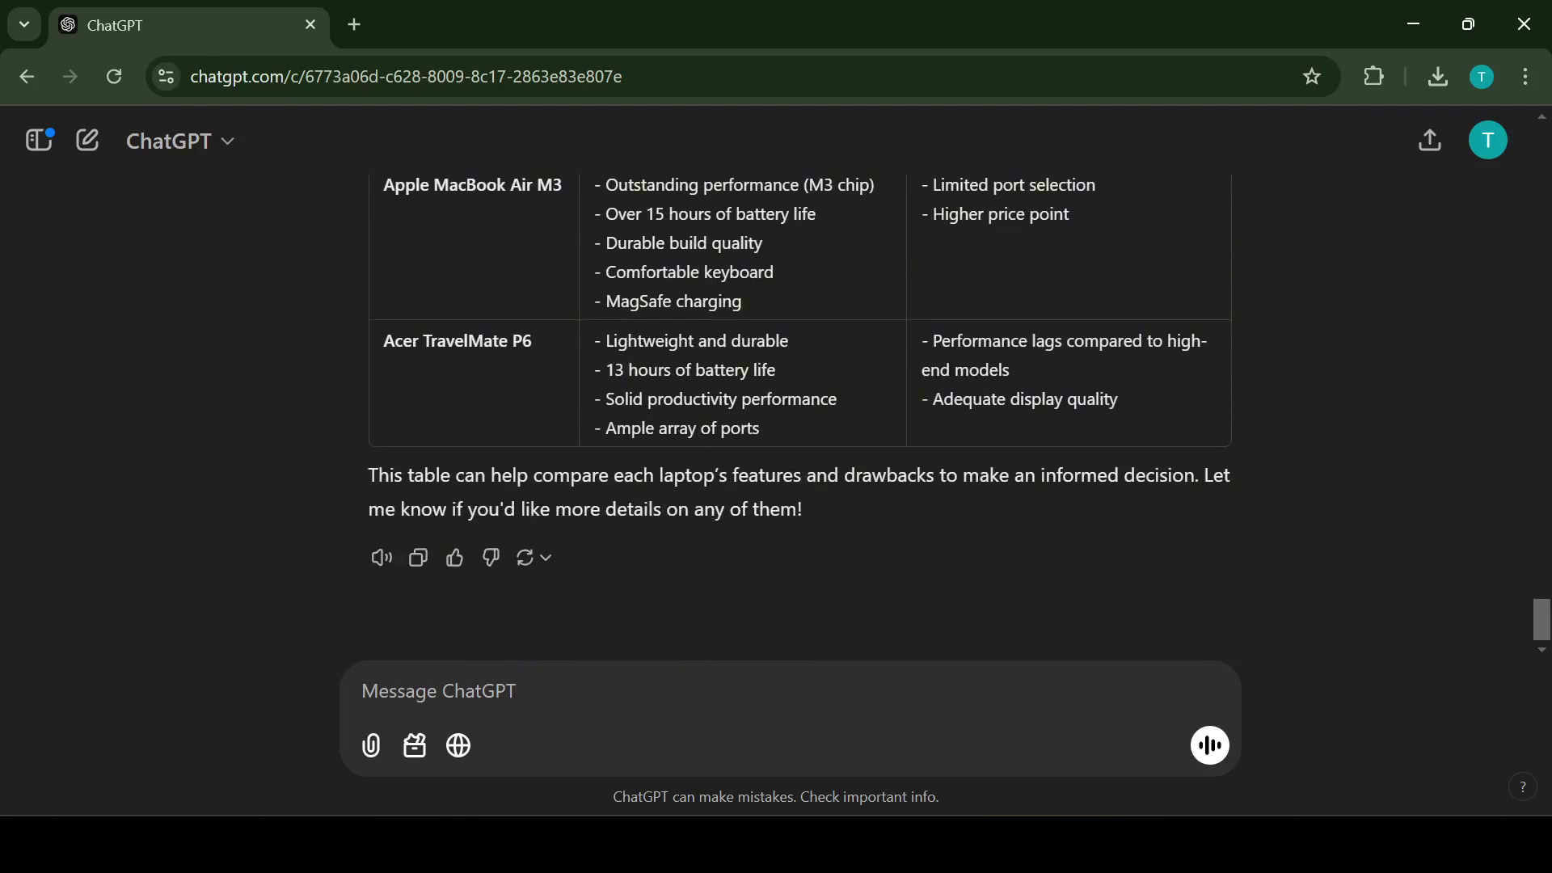
pyautogui.scroll(8, 800, 413)
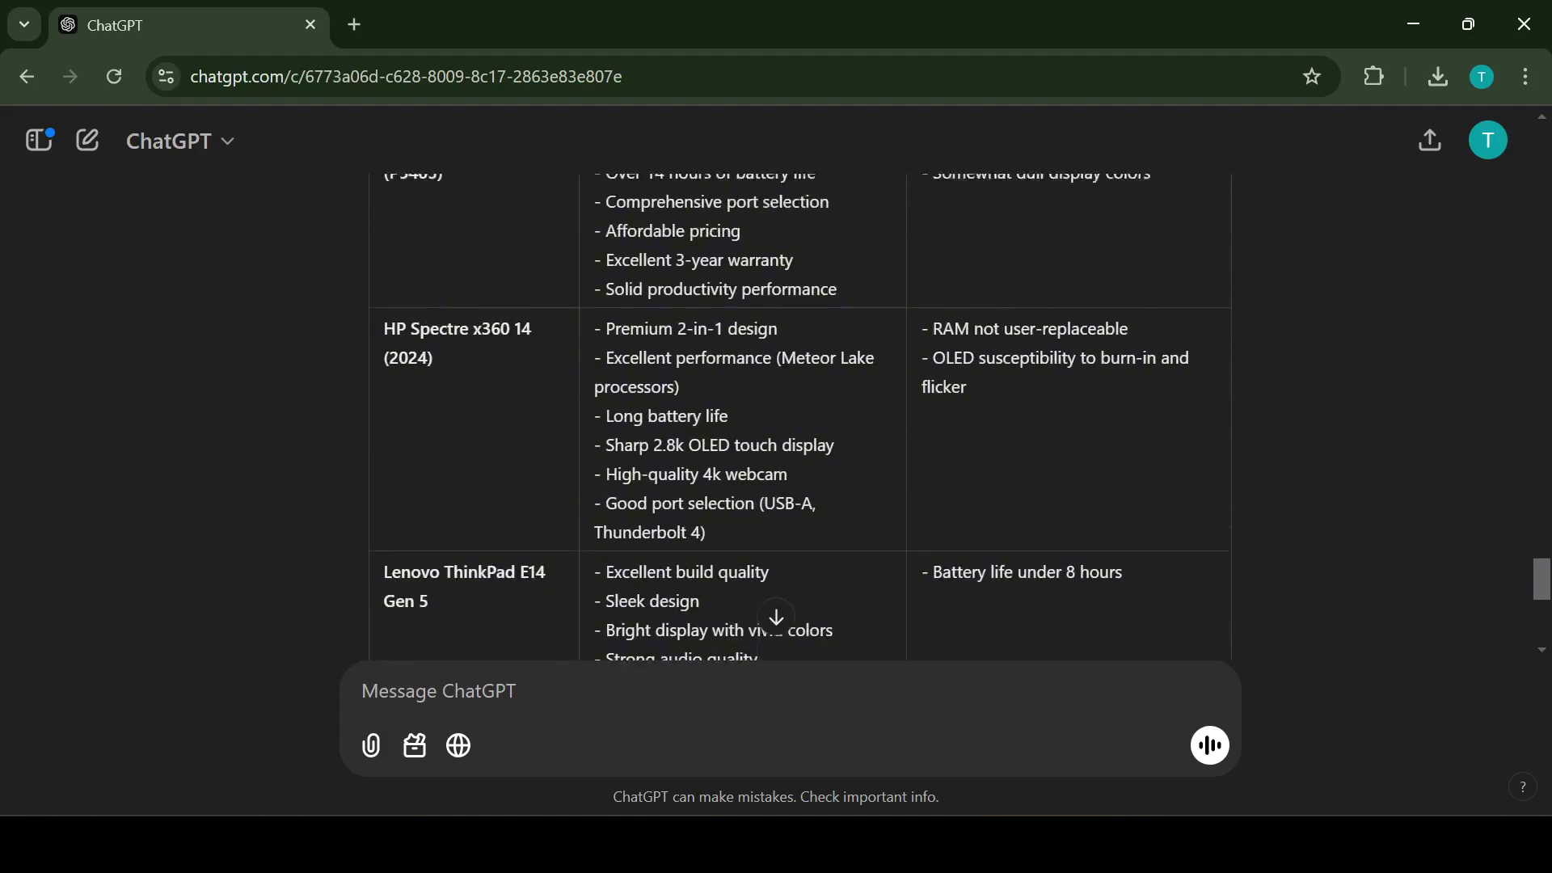
pyautogui.scroll(3, 801, 412)
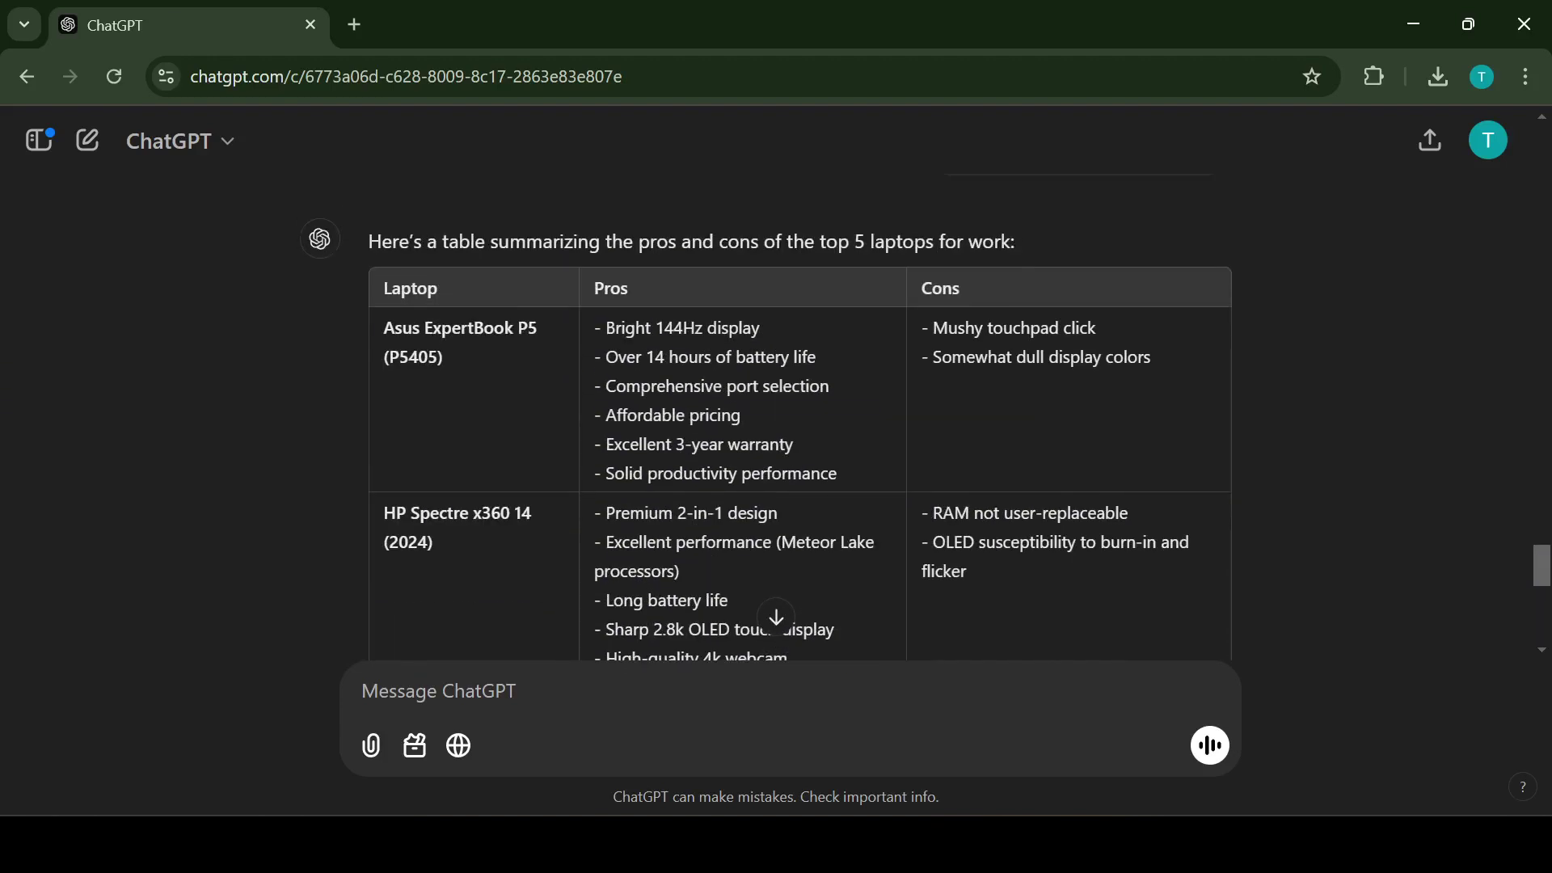
pyautogui.scroll(-10, 801, 413)
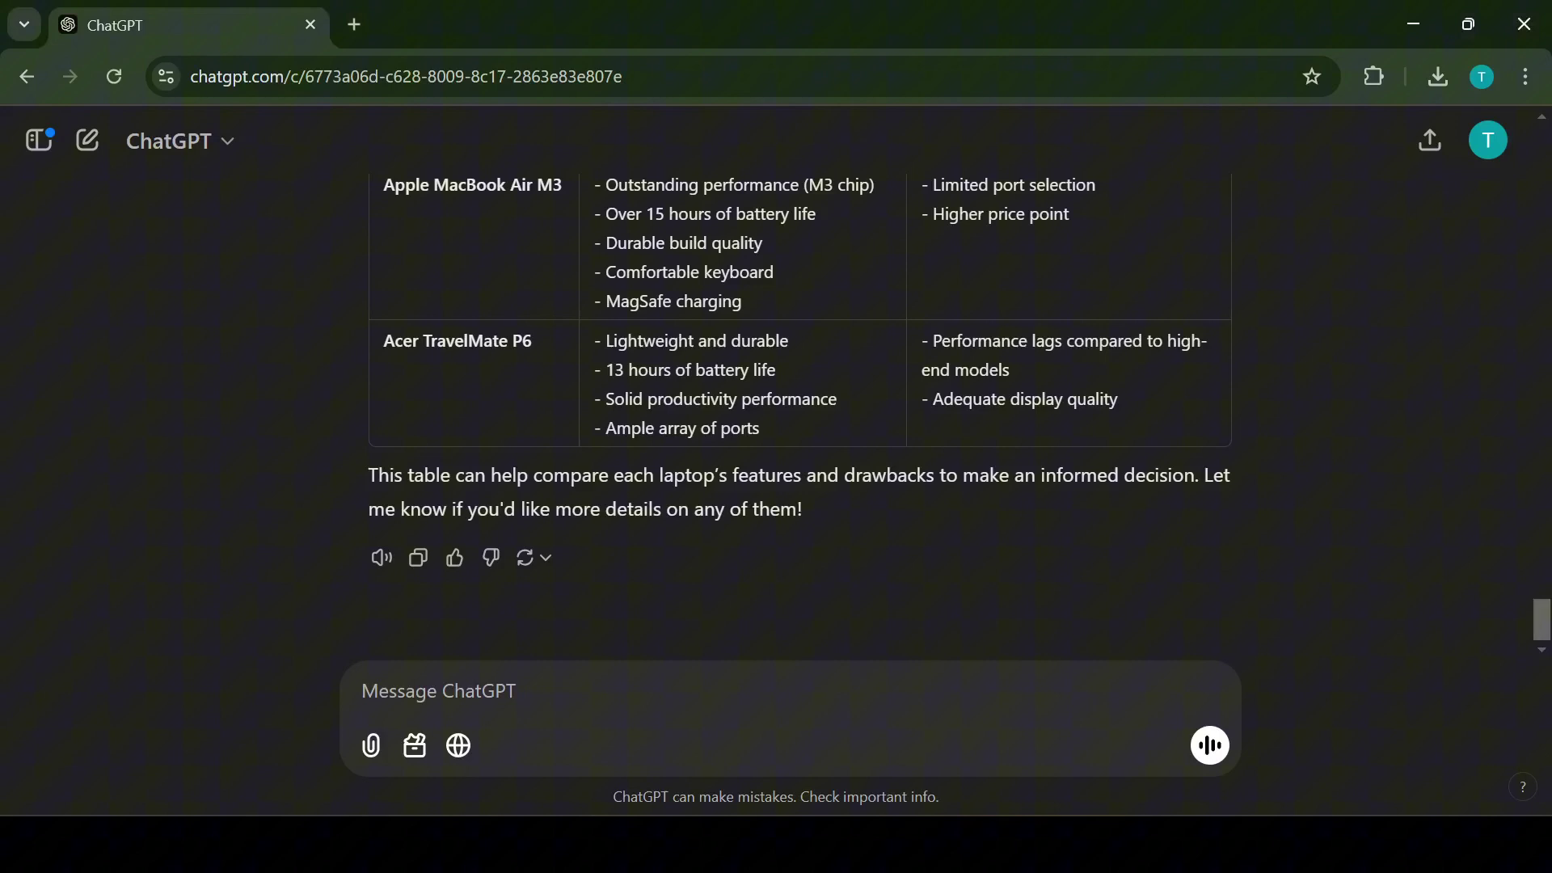
# - In a new chat, send 'write an essay on the topic thunder' and read to its Conclusion
pyautogui.click(87, 141)
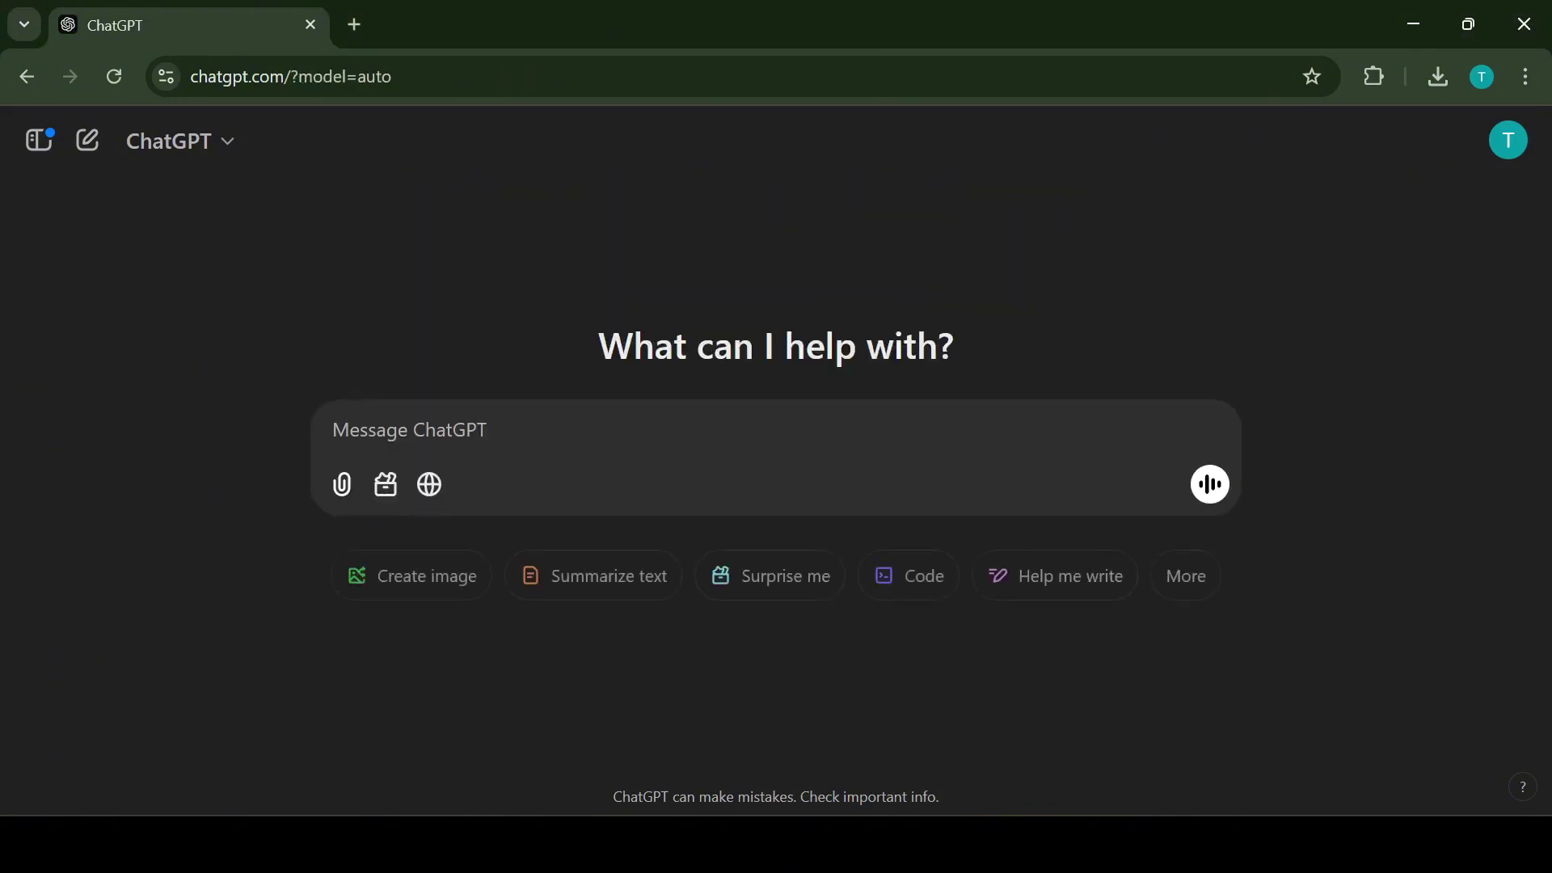
pyautogui.write('wr')
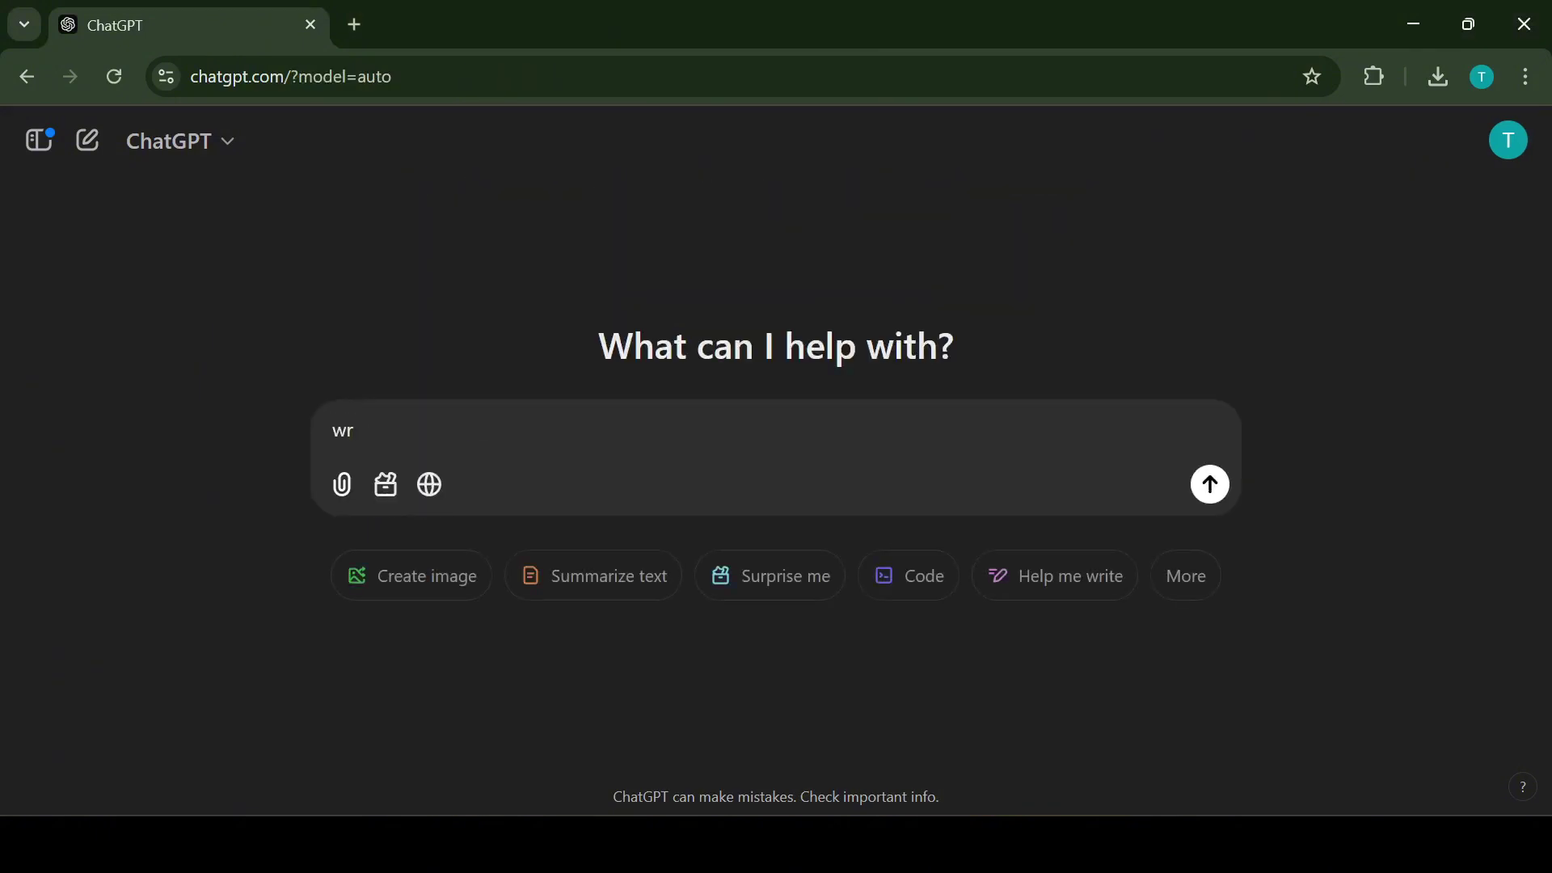
pyautogui.write('ite an essay on the topi')
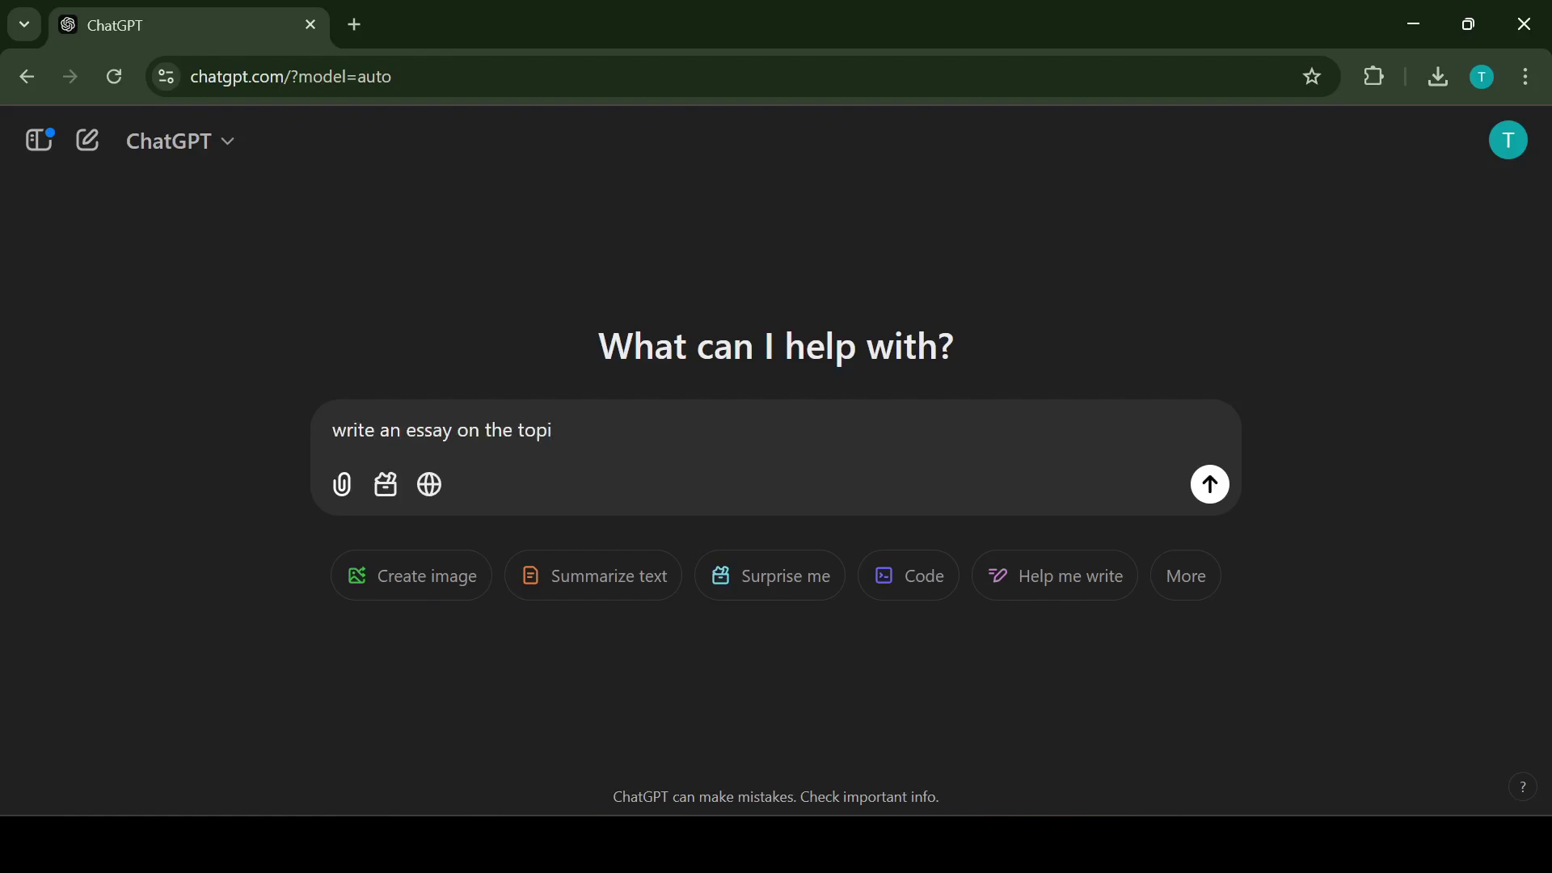
pyautogui.write('c thunder')
pyautogui.press('Return')
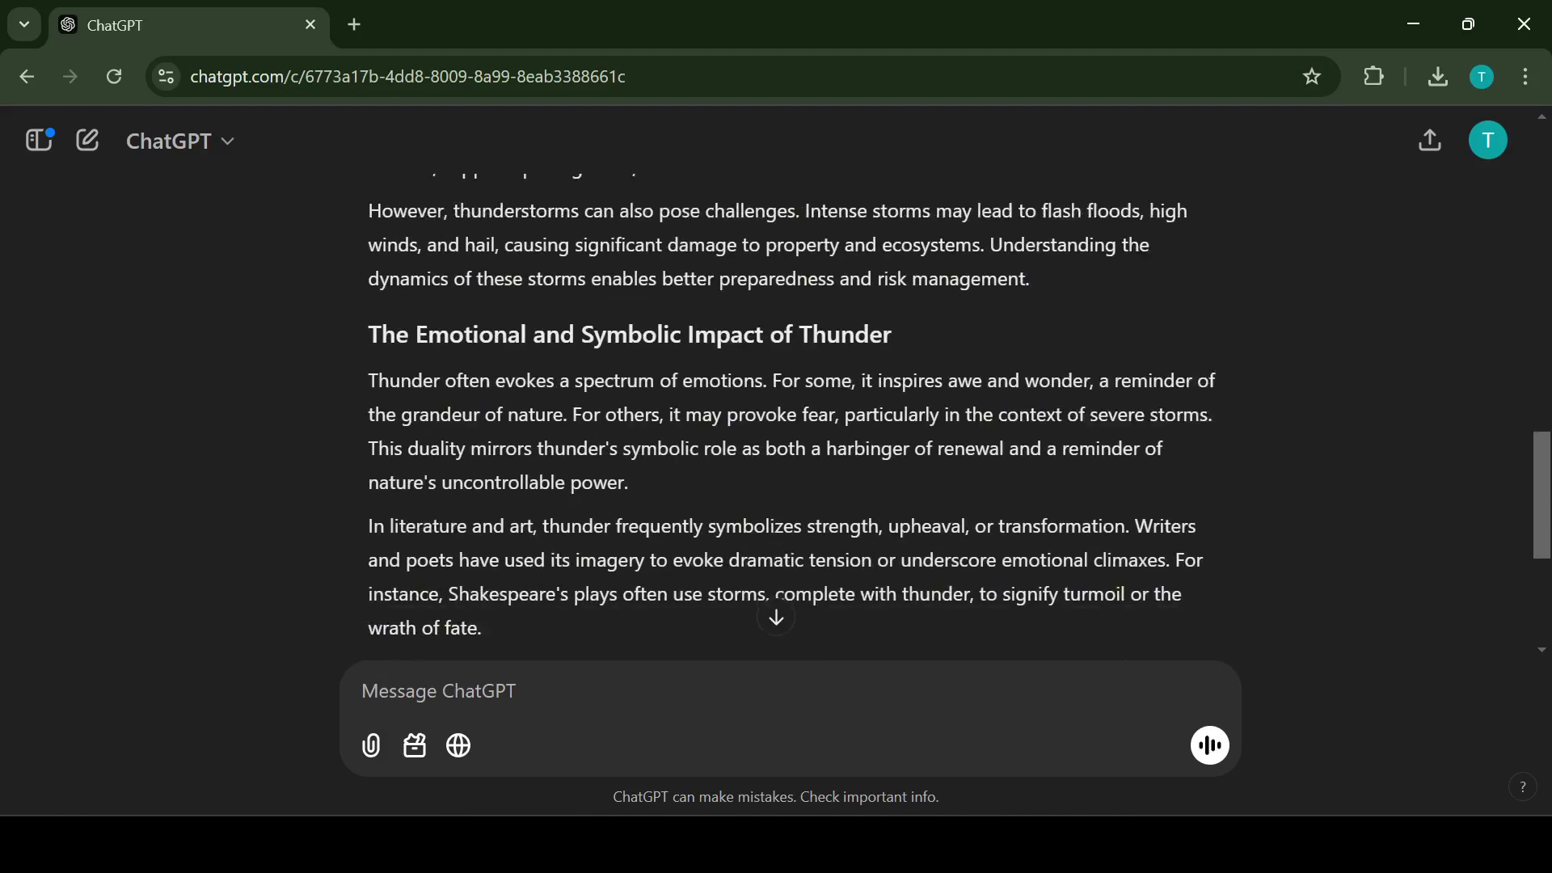
pyautogui.scroll(-3, 776, 404)
pyautogui.scroll(-2, 777, 404)
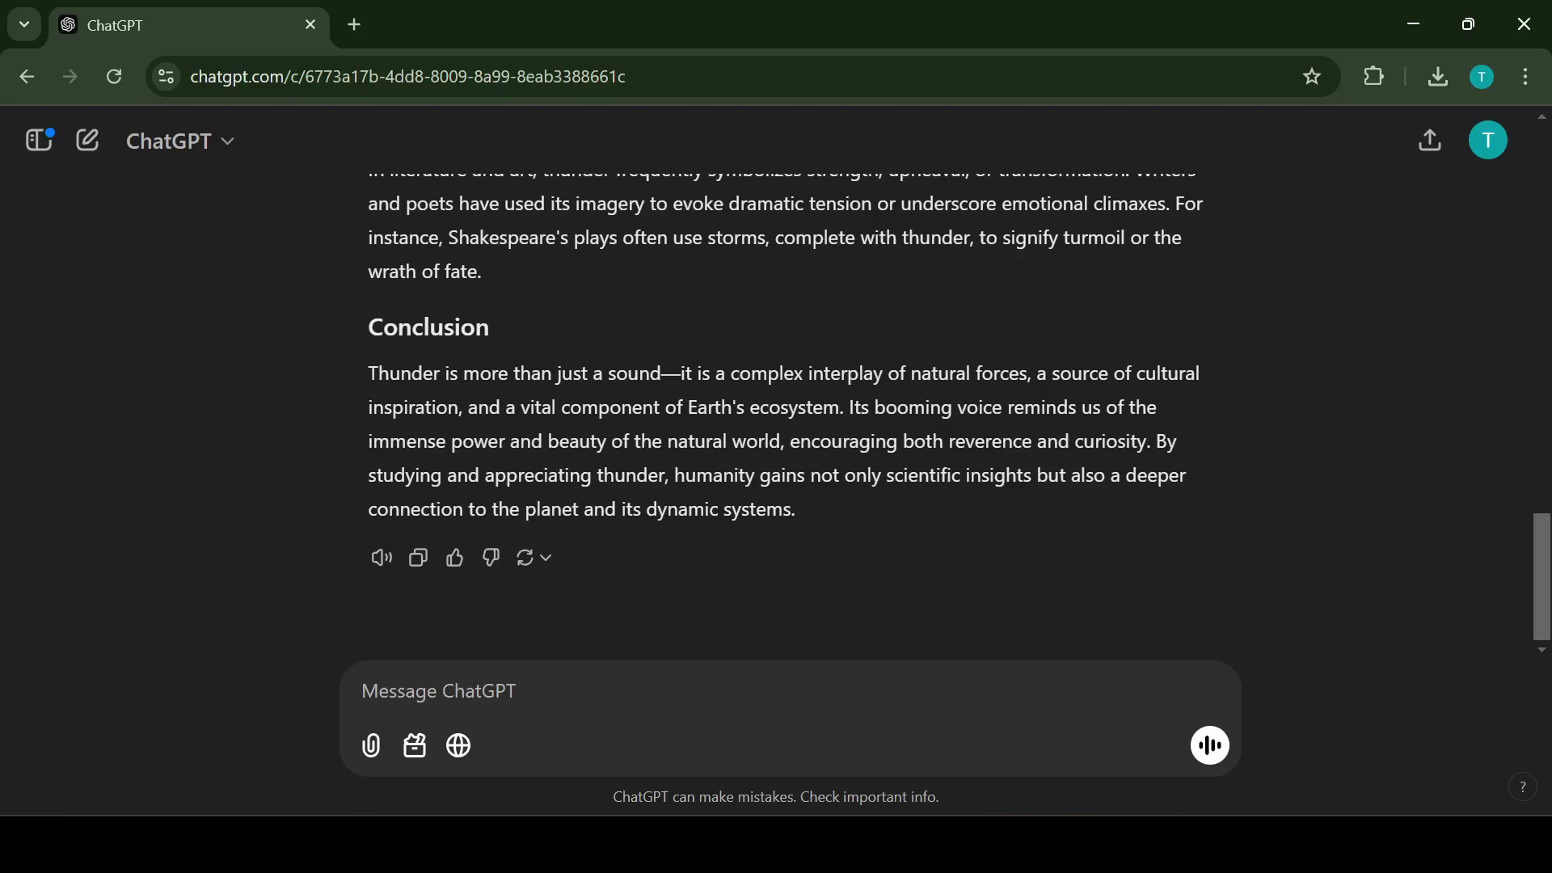
# - Send 'create a cover letter for analyst position', then 'create a short summary of the essay'
pyautogui.write('create a ')
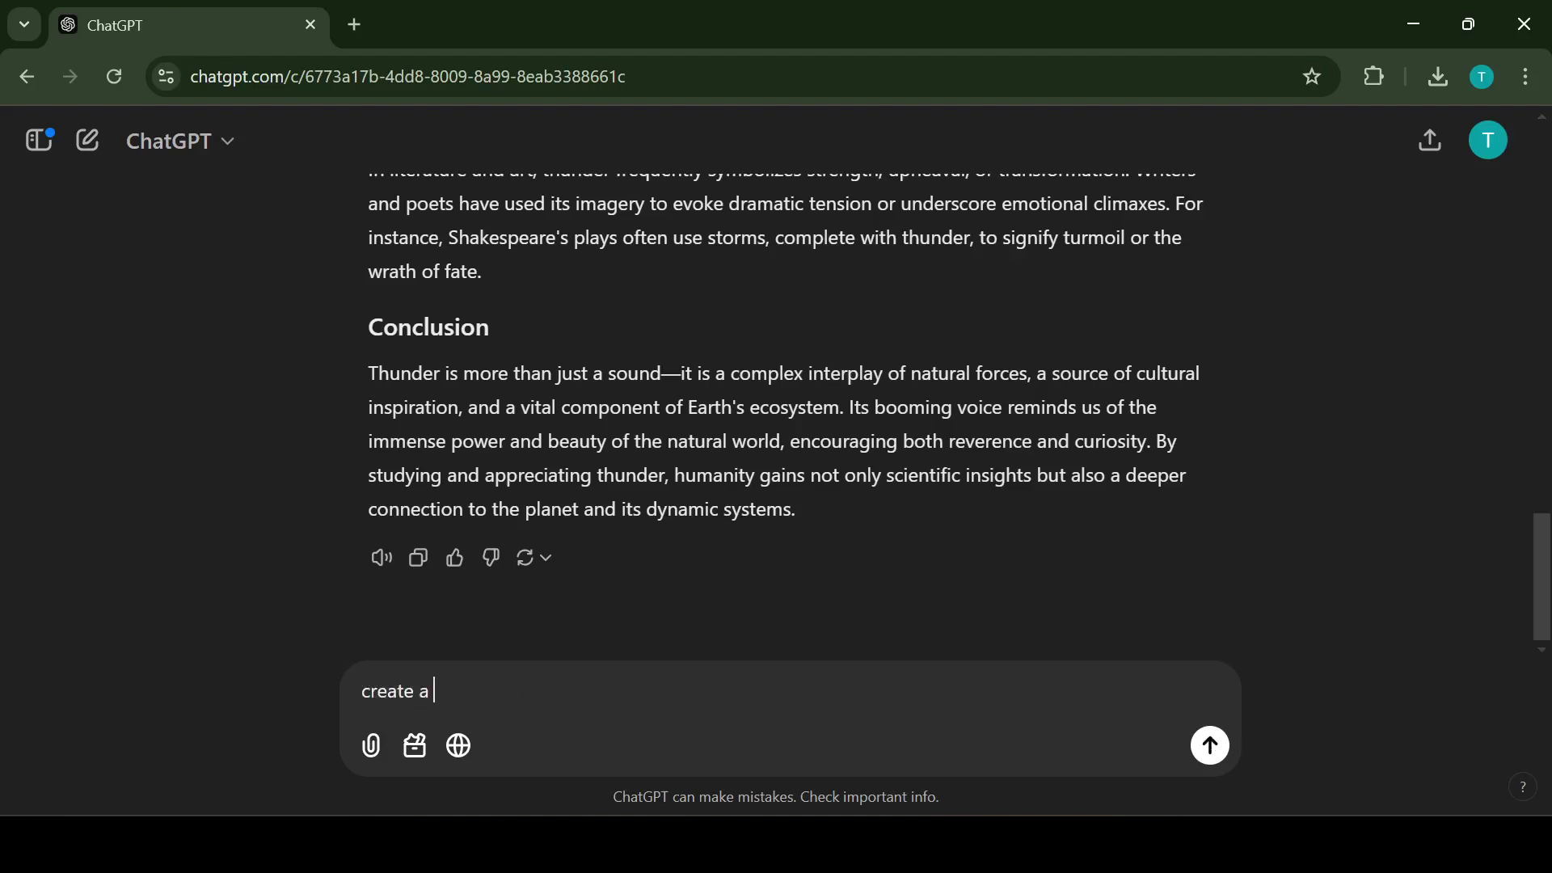
pyautogui.write('cover letter for ana')
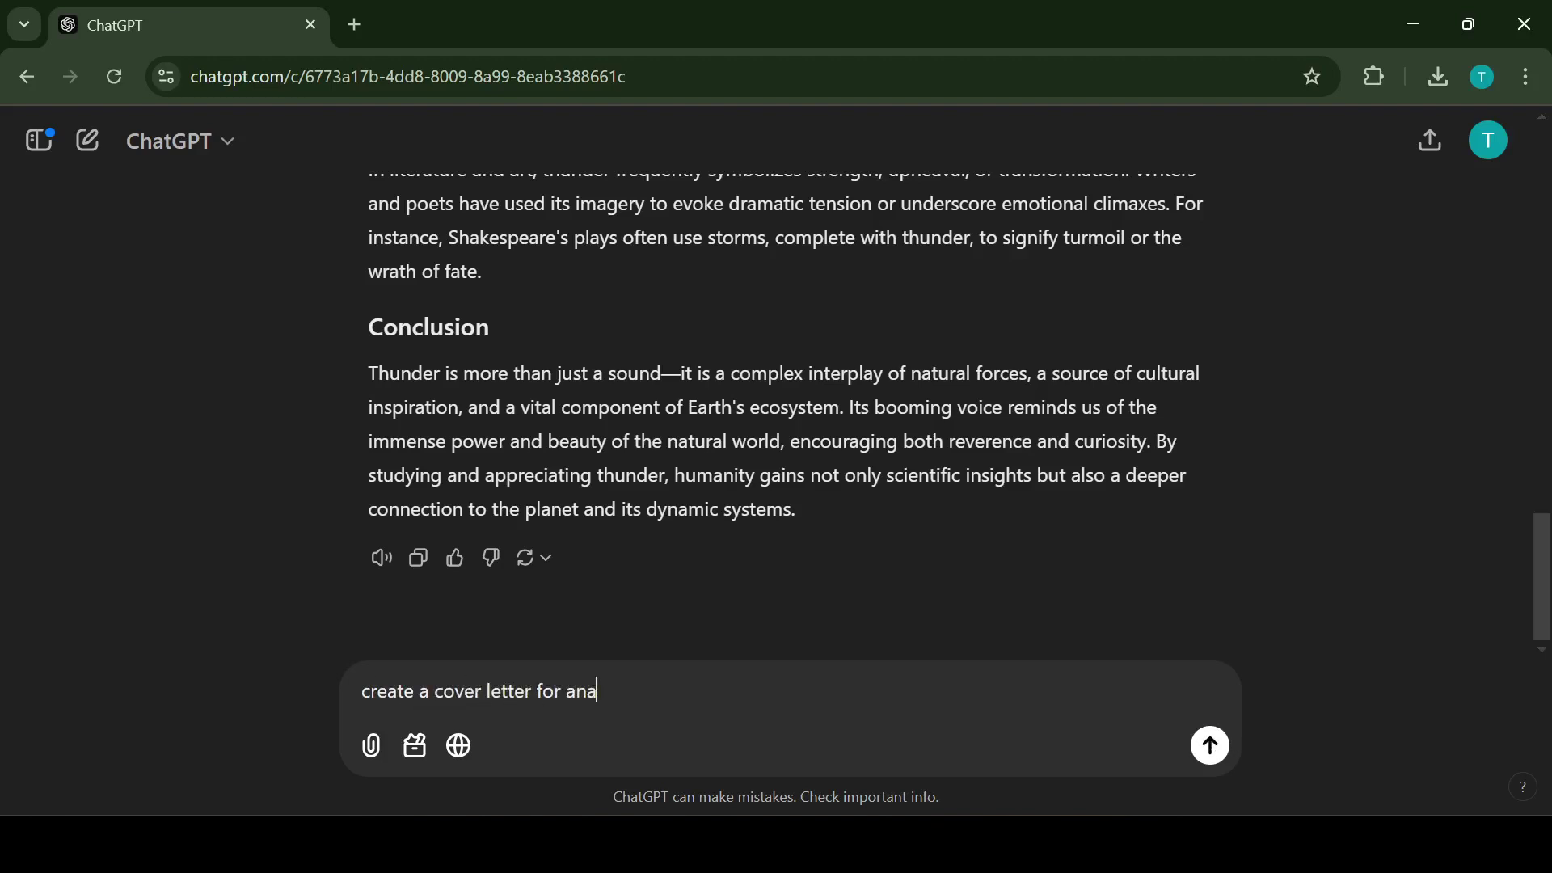
pyautogui.write('lyst position')
pyautogui.press('Return')
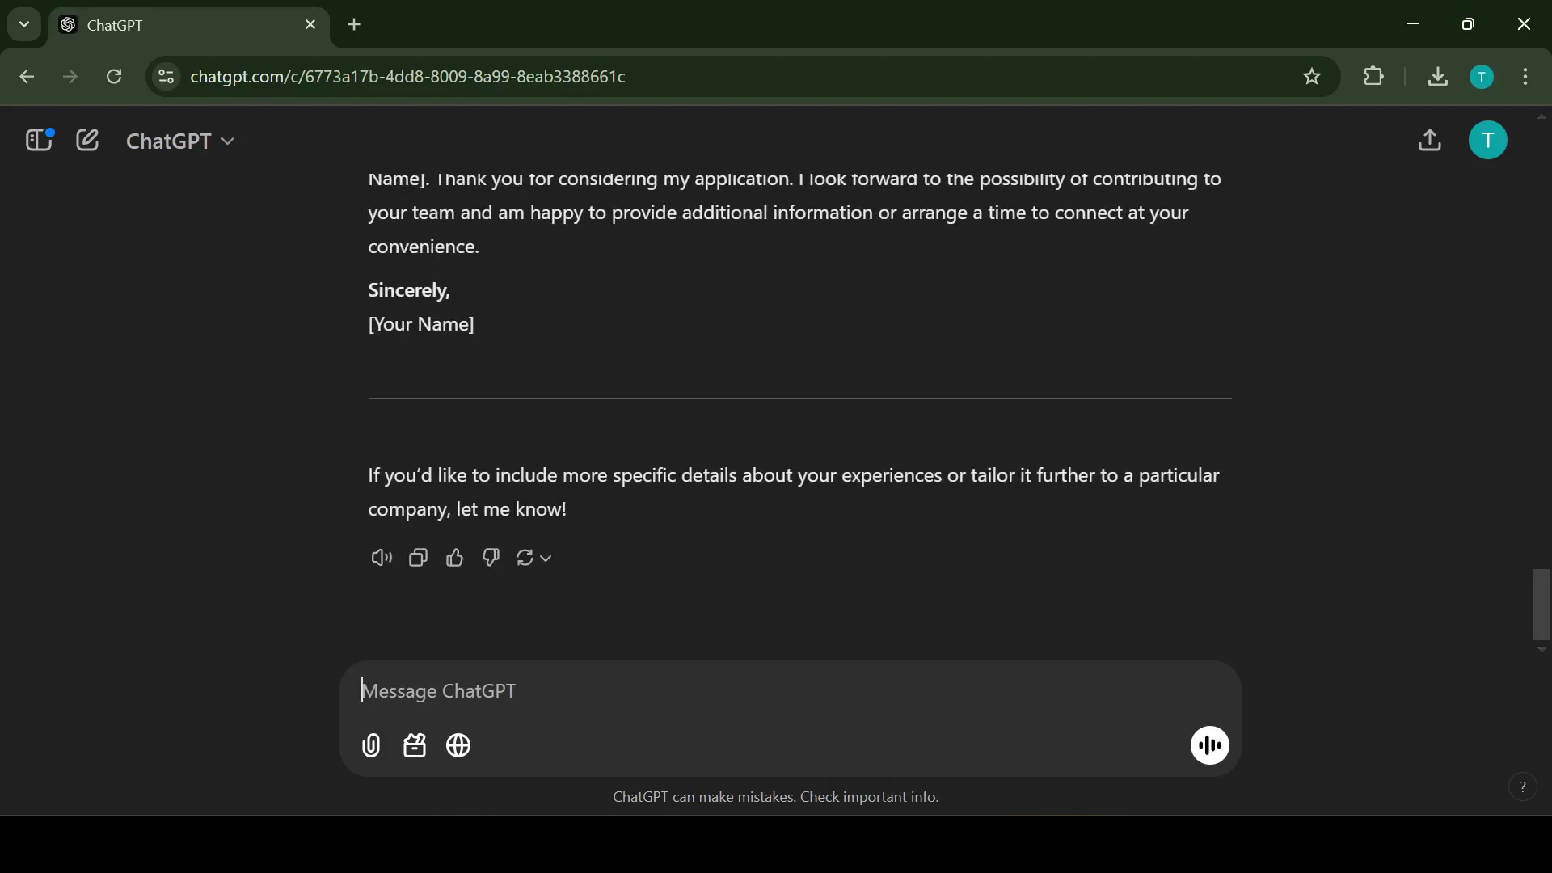
pyautogui.write('create a short summary o')
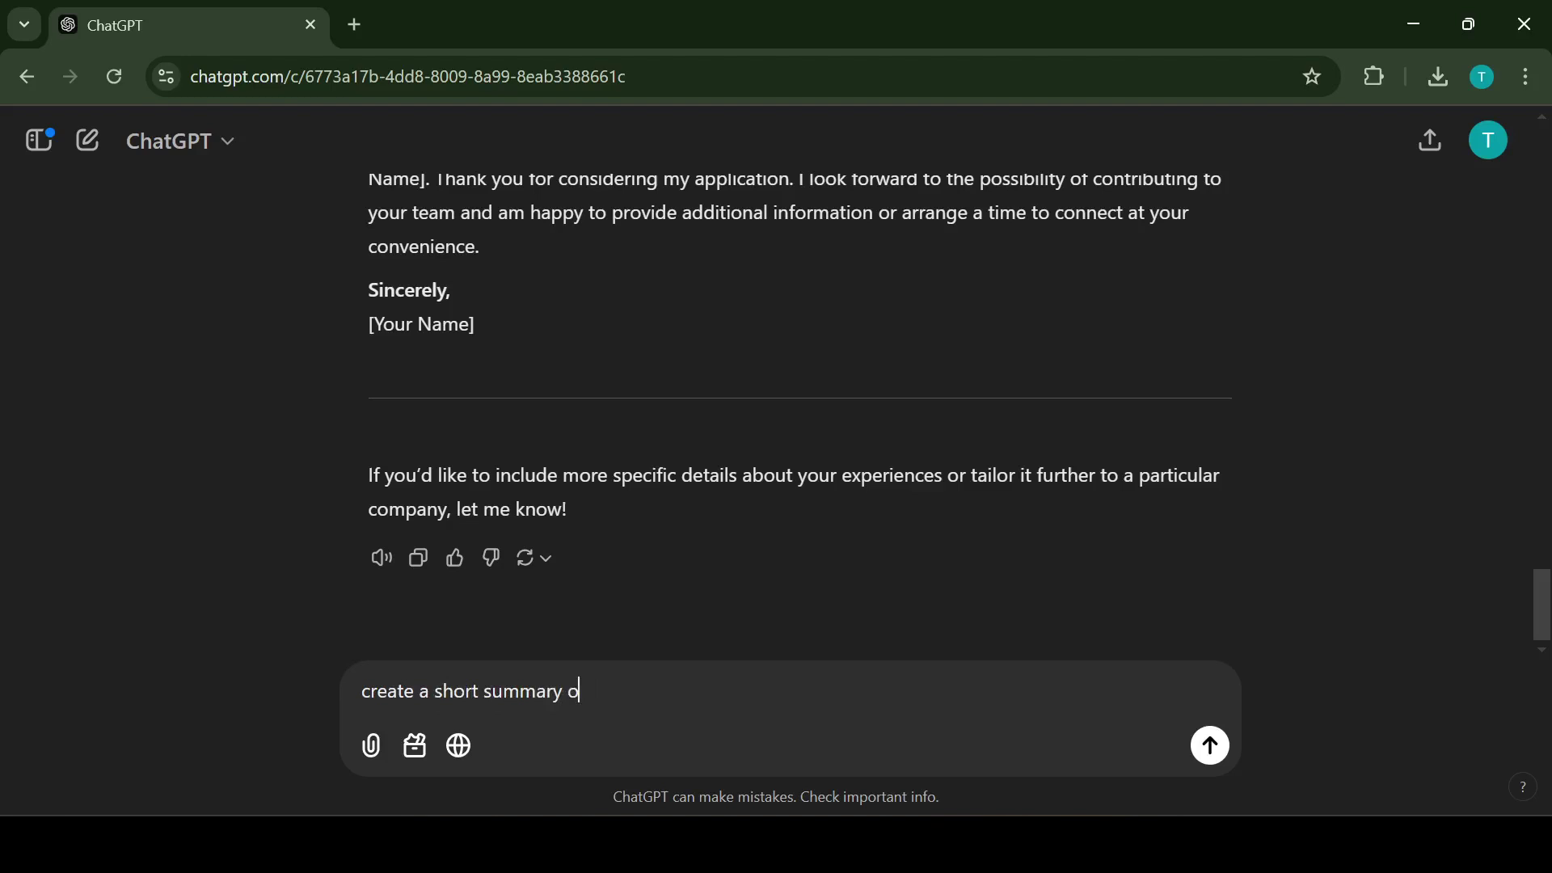
pyautogui.write('f the essay')
pyautogui.press('Return')
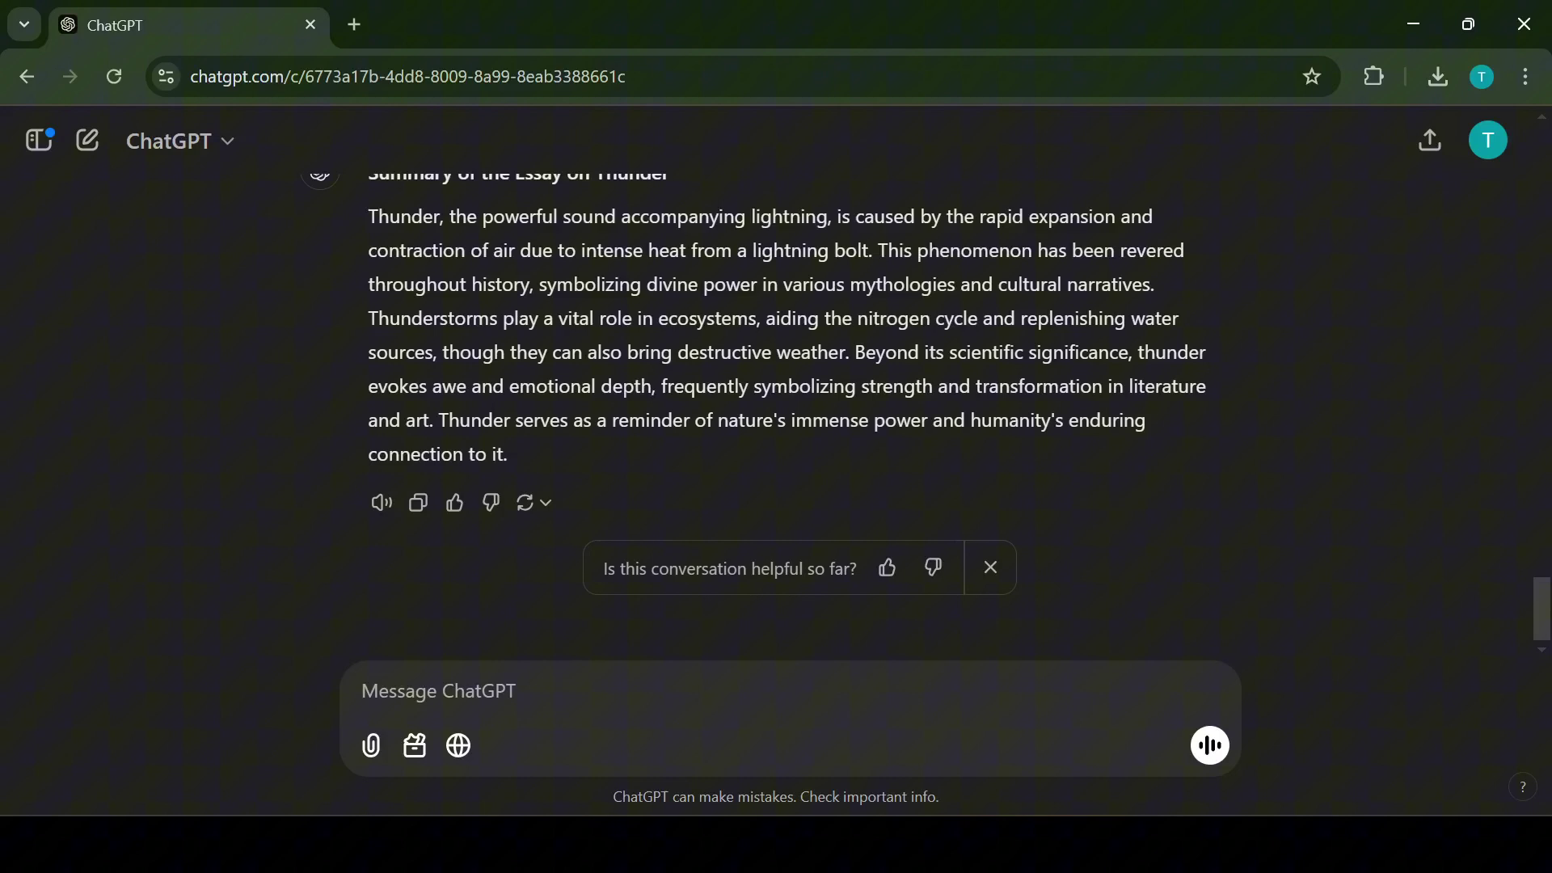
# - Ask ChatGPT to 'create photos for the essay' and review the six-panel thunder image grid
pyautogui.write('create ')
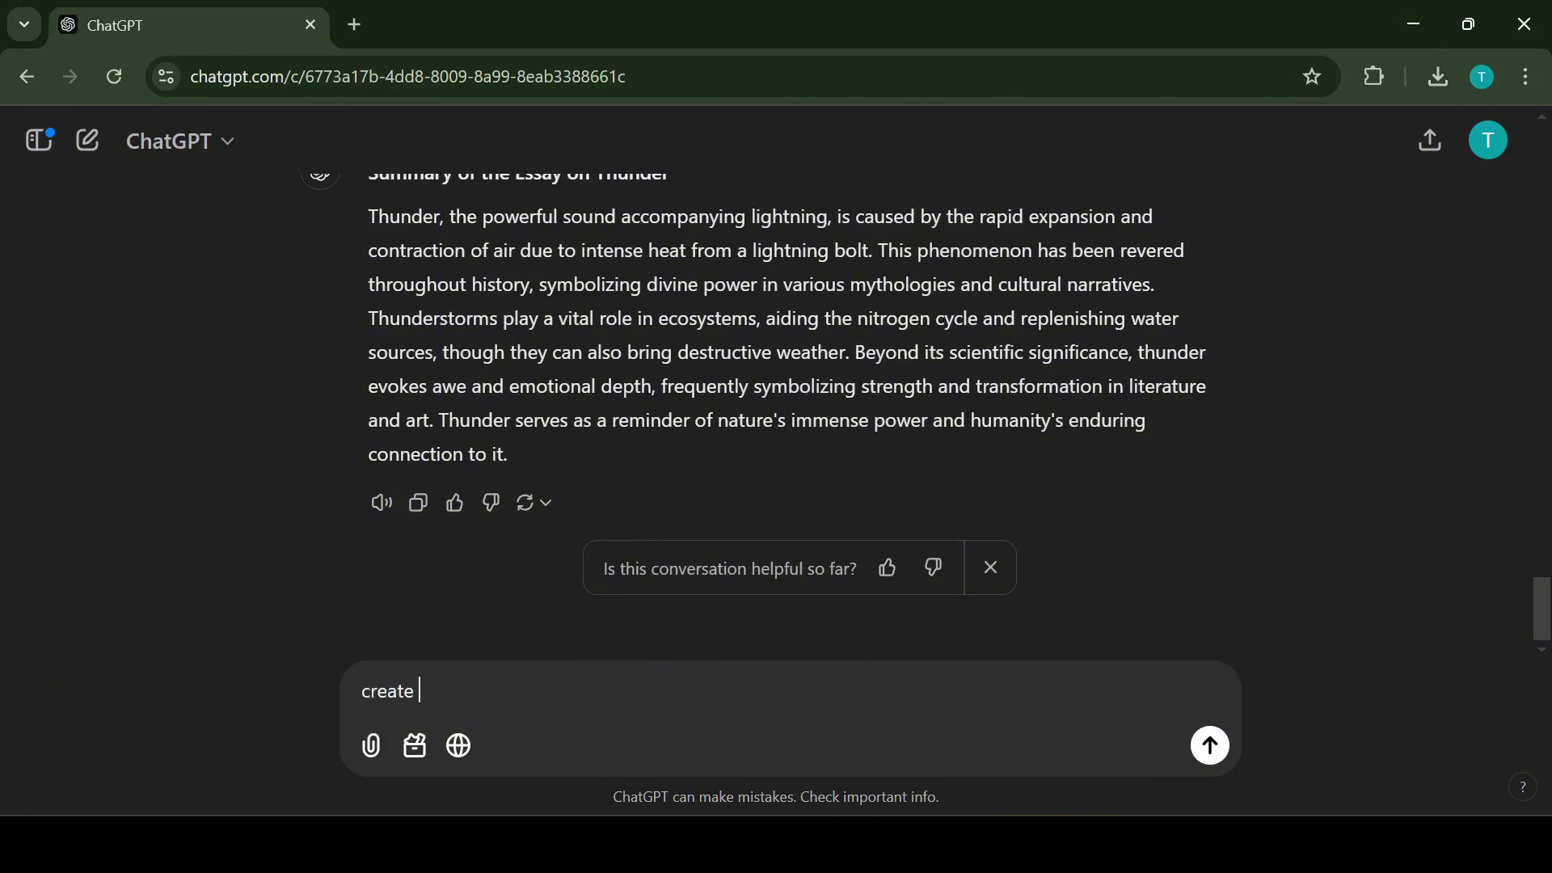
pyautogui.write('photos for the essay')
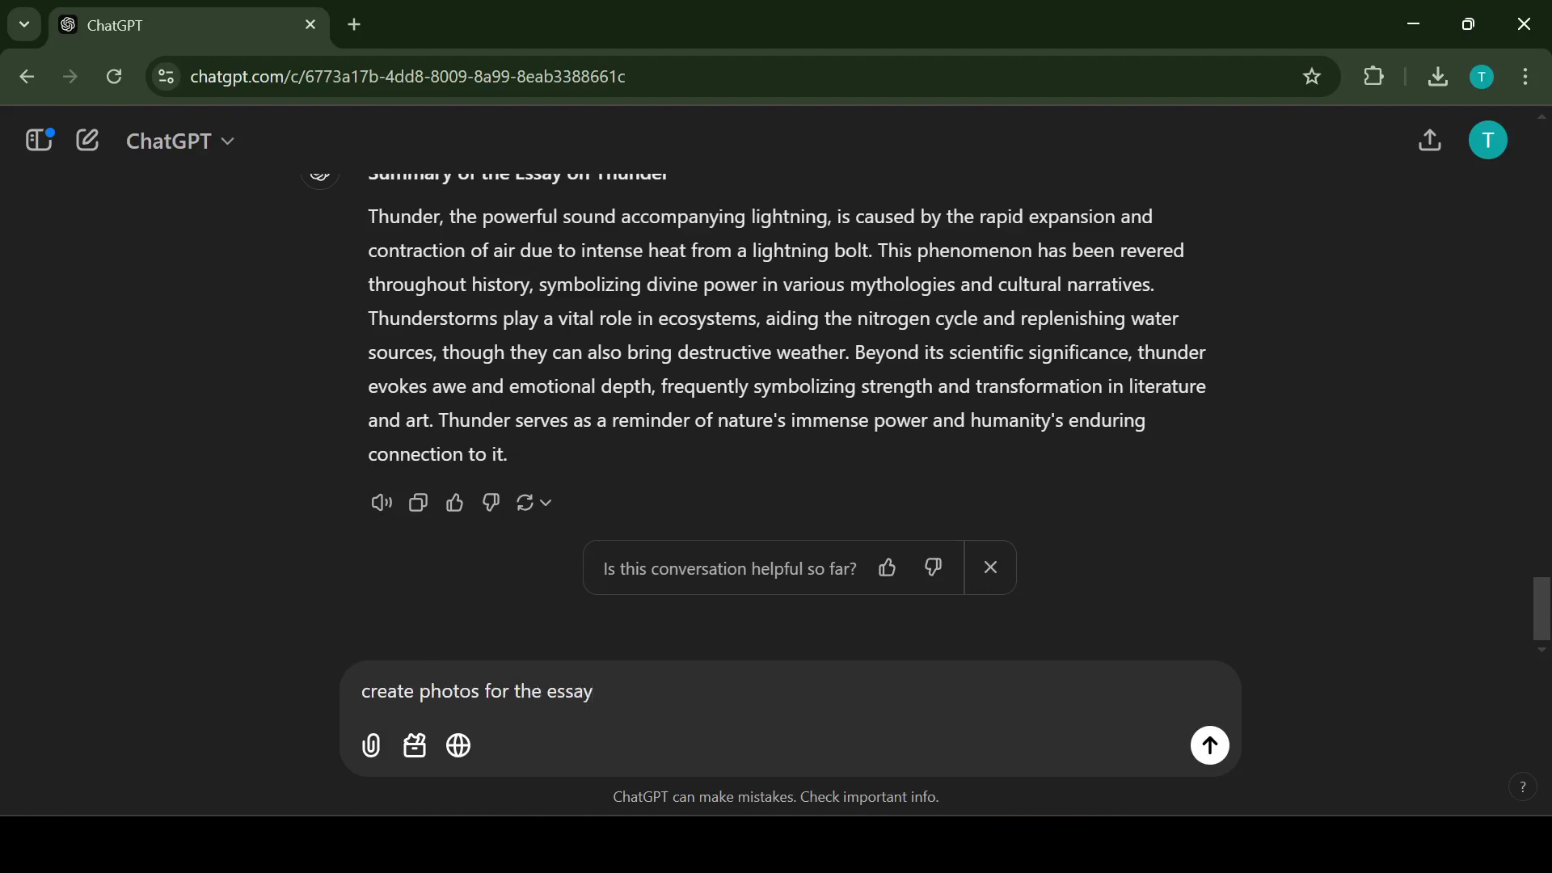
pyautogui.press('Return')
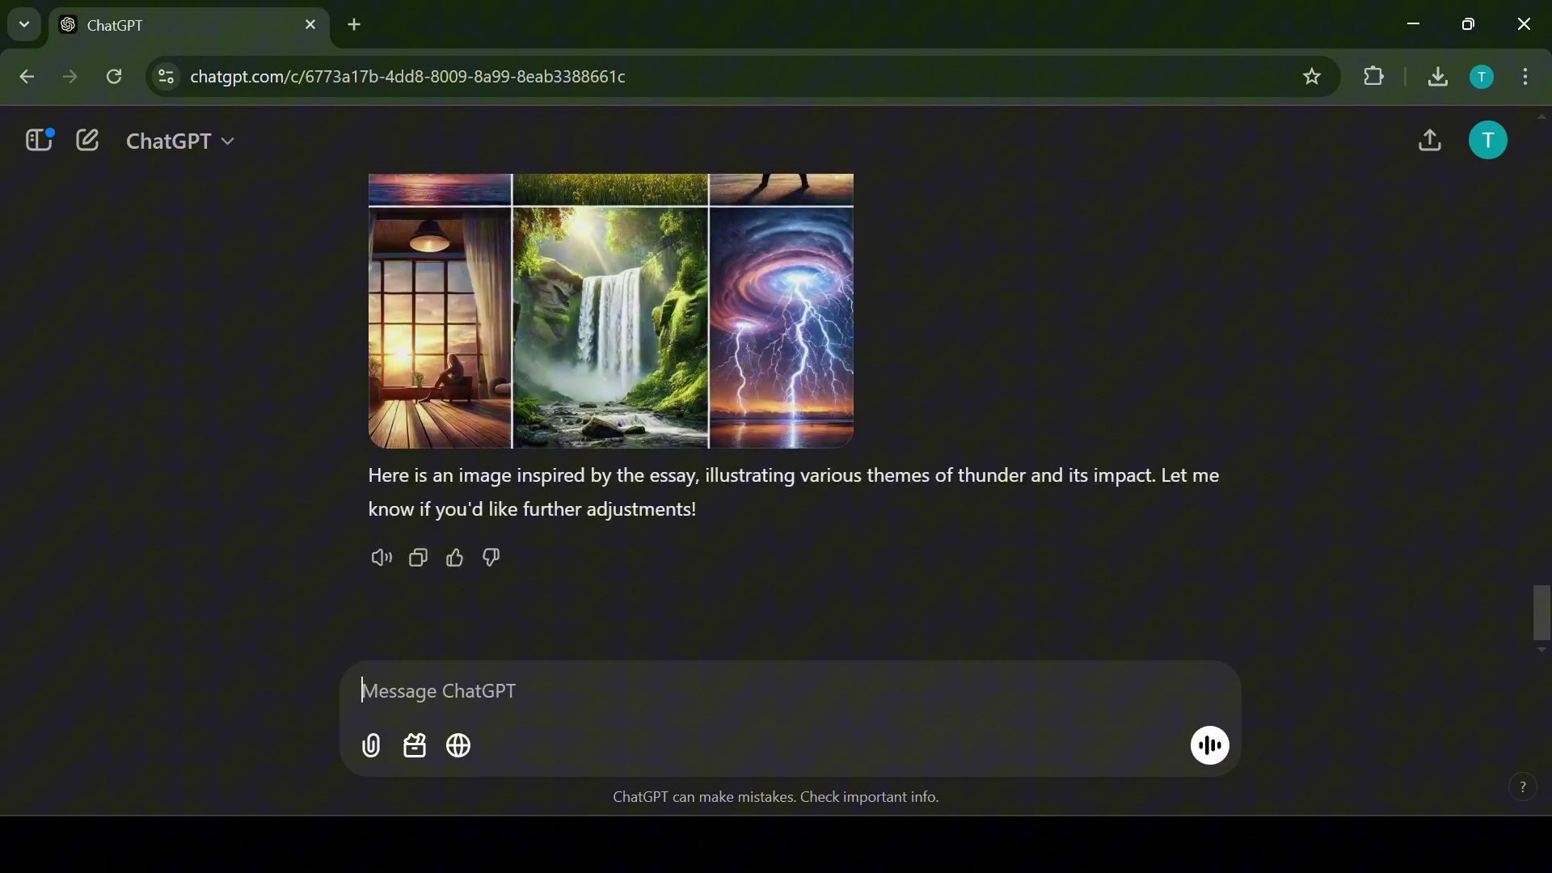
pyautogui.scroll(3, 611, 404)
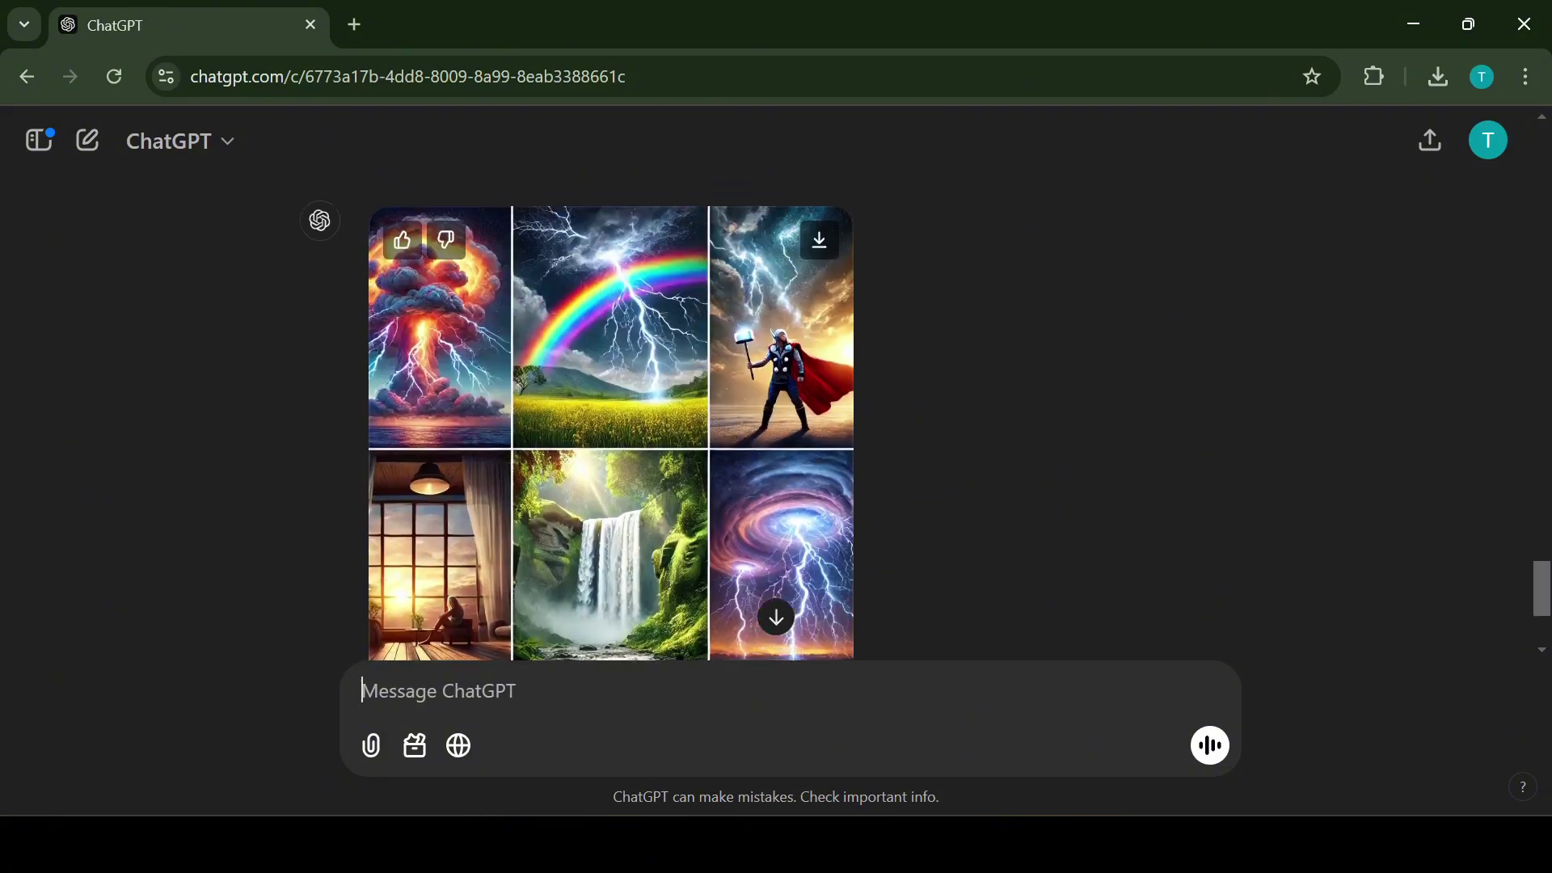
pyautogui.scroll(-3, 611, 404)
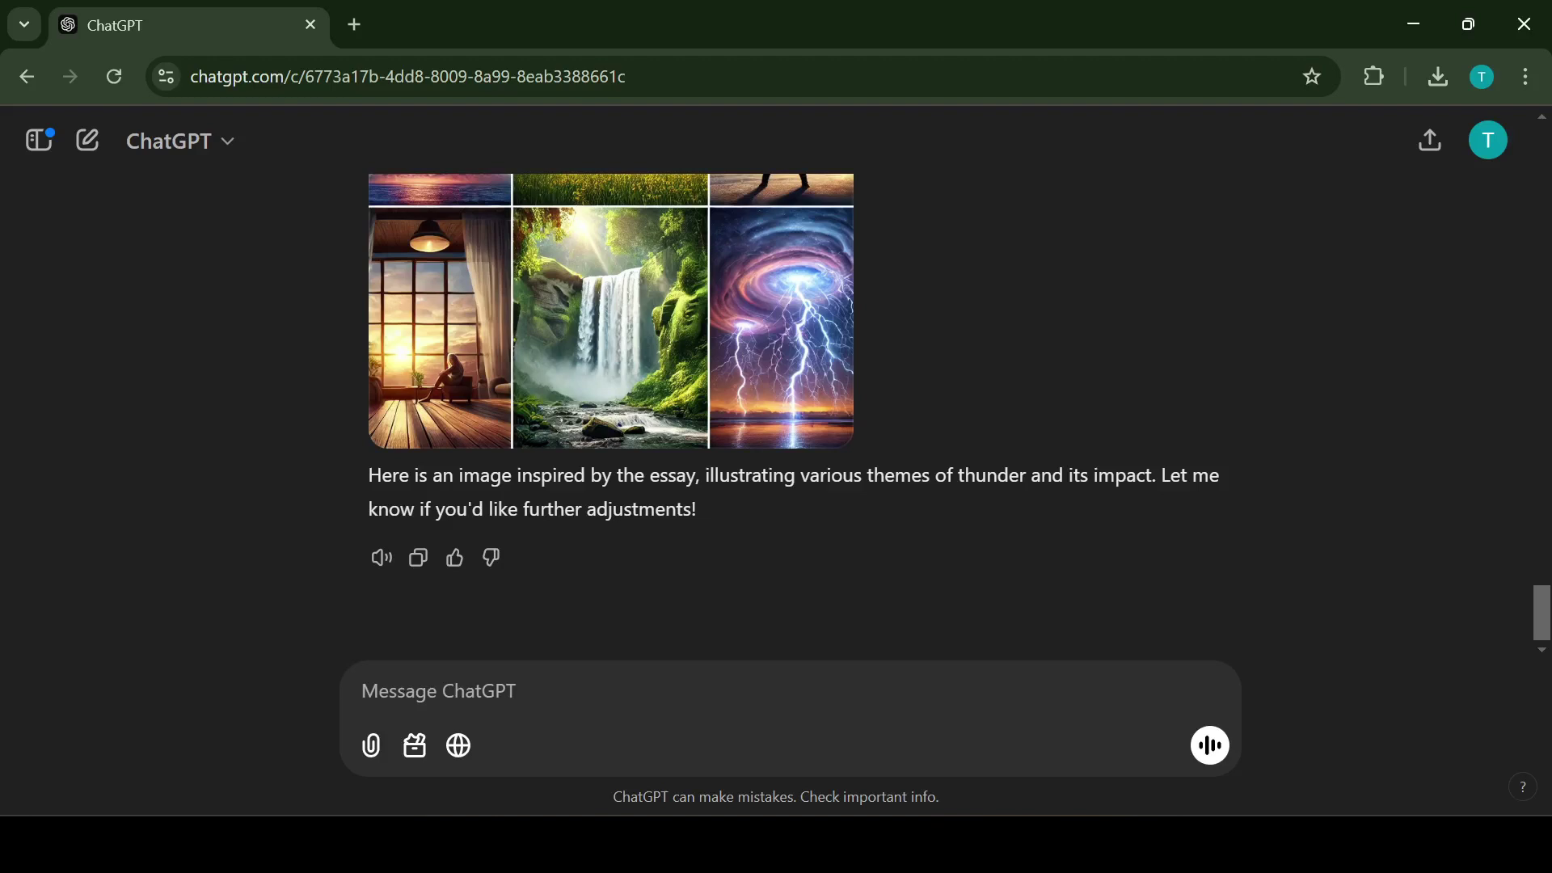
# - In a fresh chat, ask which sports suit a tall, non-athletic person and read the eight suggestions
pyautogui.hotkey('ctrl', 'shift', 'o')
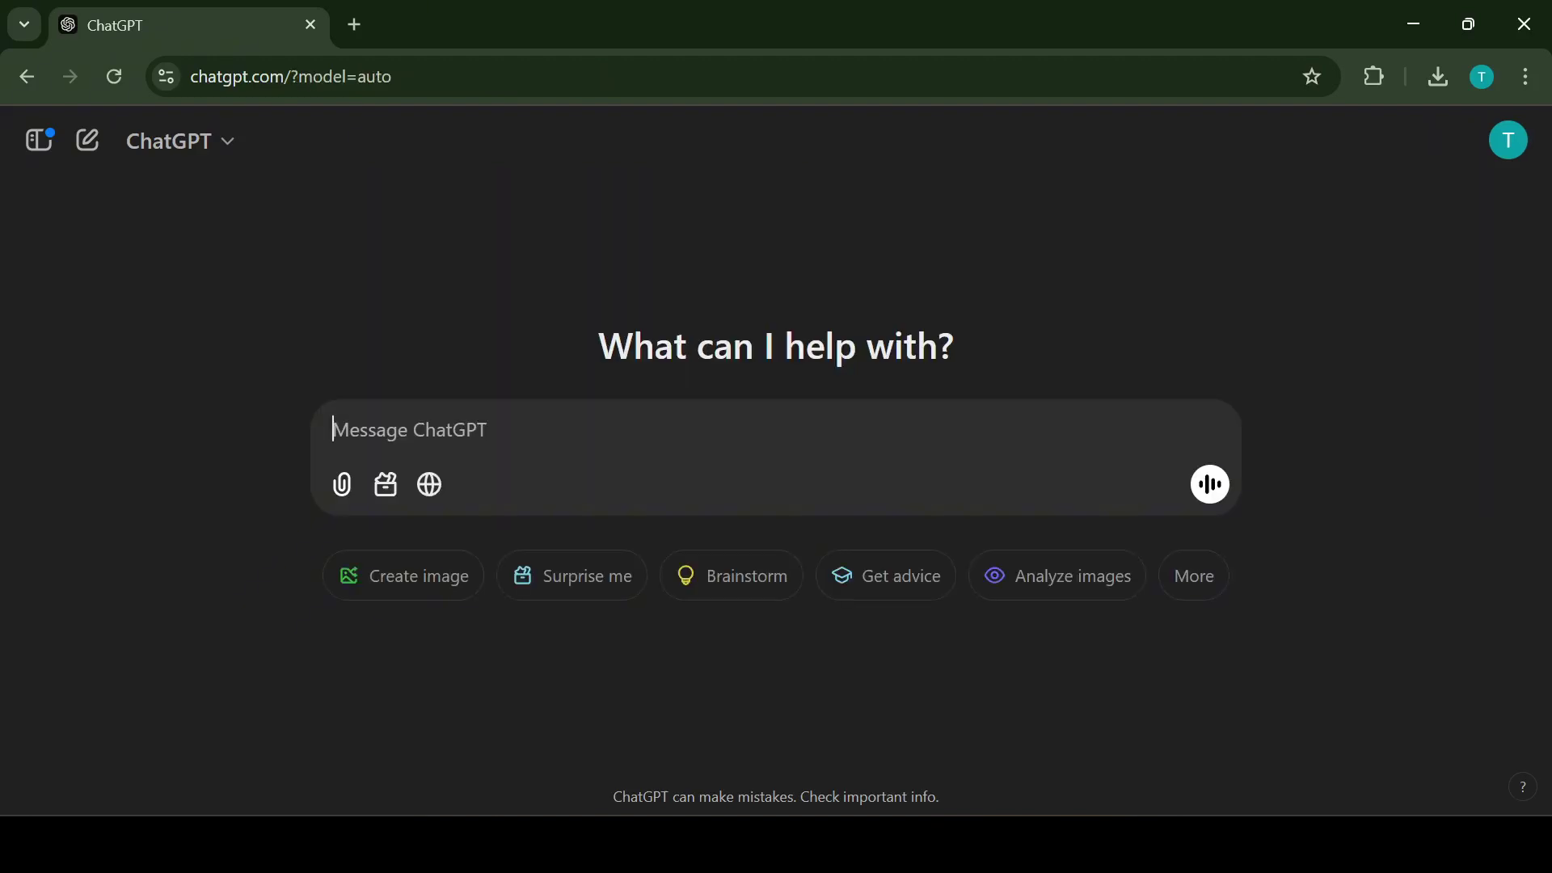
pyautogui.write('I have been thinking of new sports to play, i am tall but not athletic, could you give me suggestions')
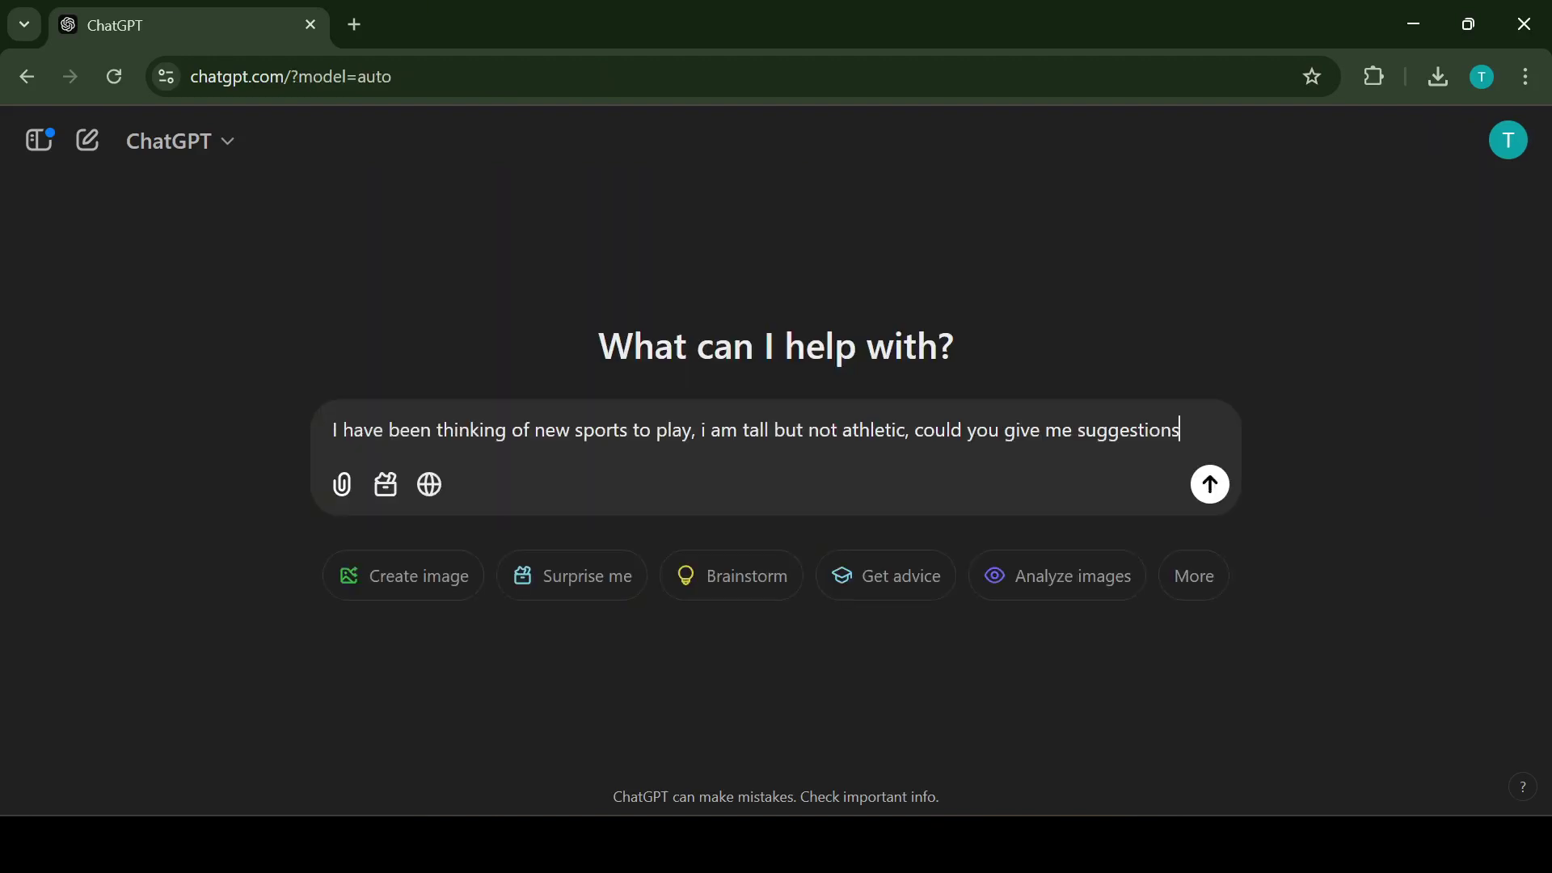
pyautogui.press('Return')
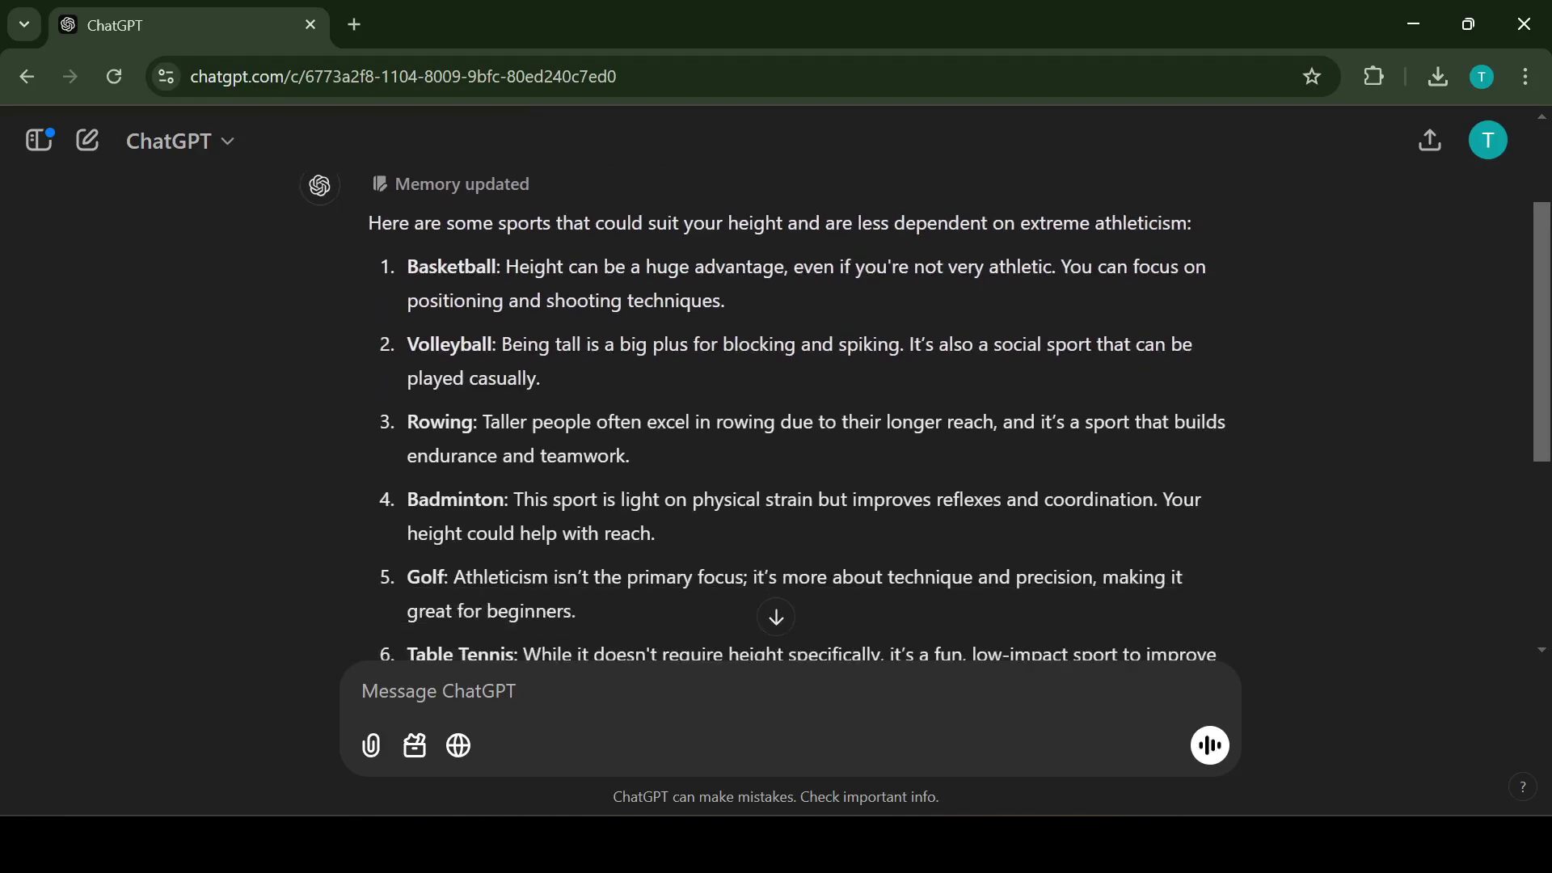
pyautogui.scroll(-2, 777, 418)
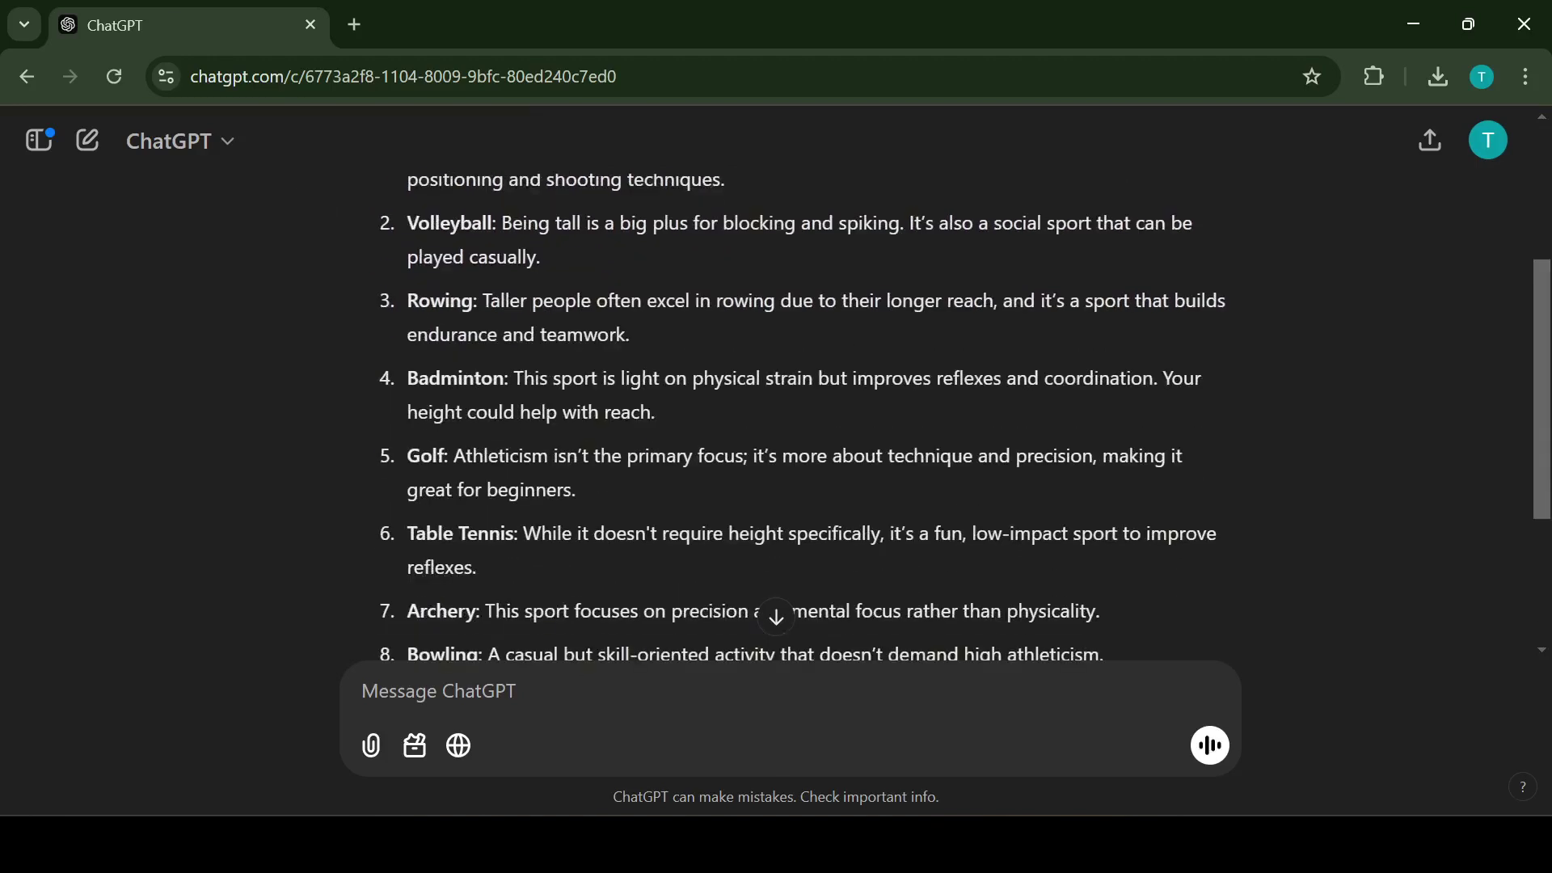
pyautogui.scroll(-2, 777, 417)
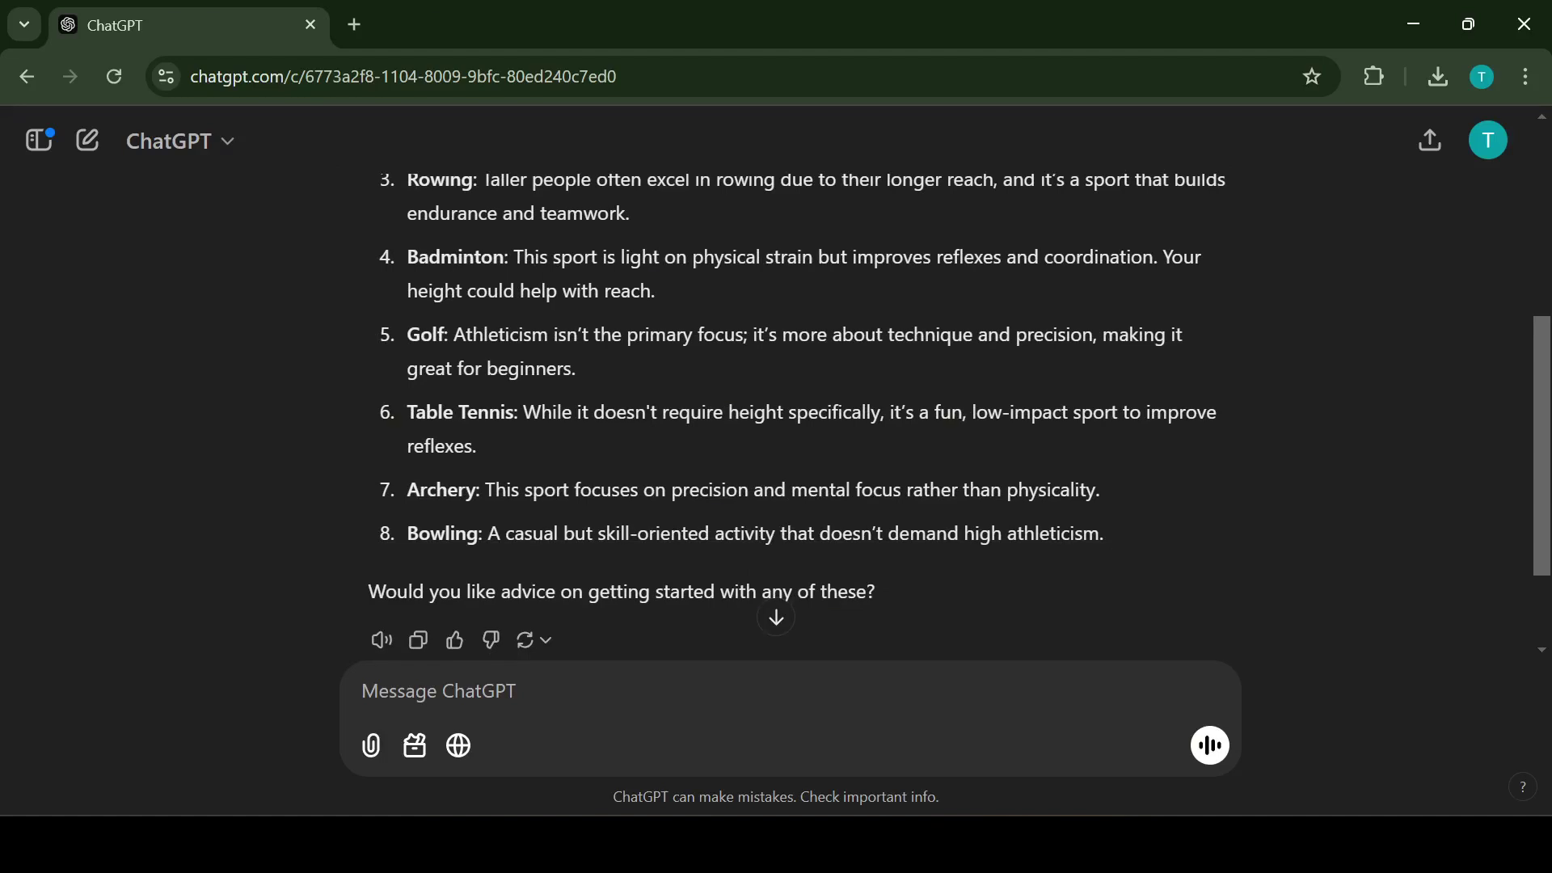
pyautogui.scroll(-2, 776, 417)
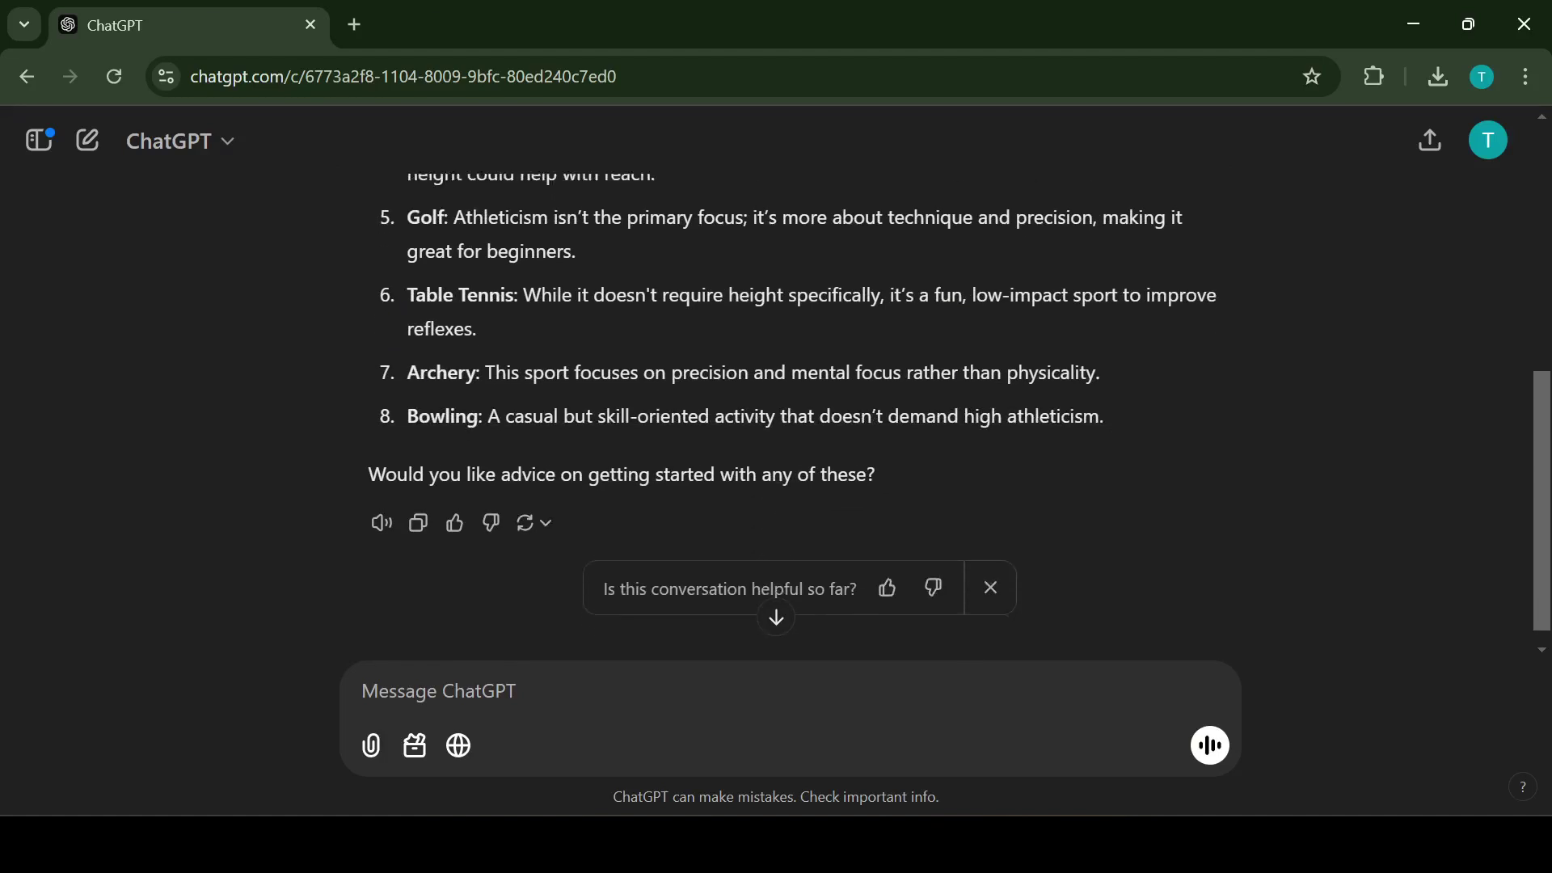
pyautogui.scroll(-1, 776, 417)
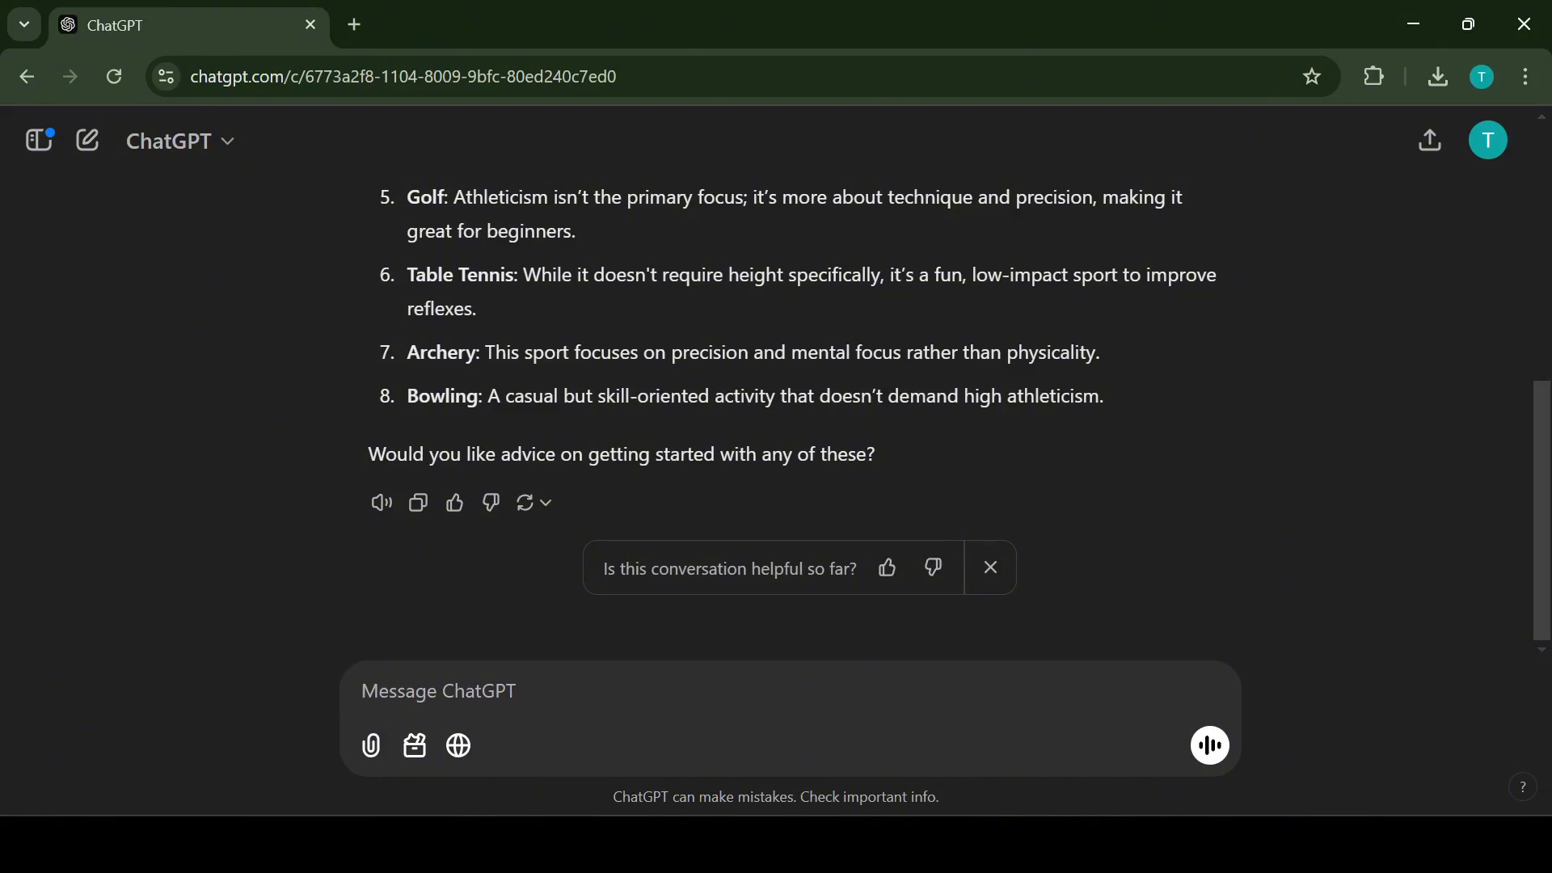
# - Send 'suggest me a sports team to follow from any sports' as a follow-up question
pyautogui.write('s')
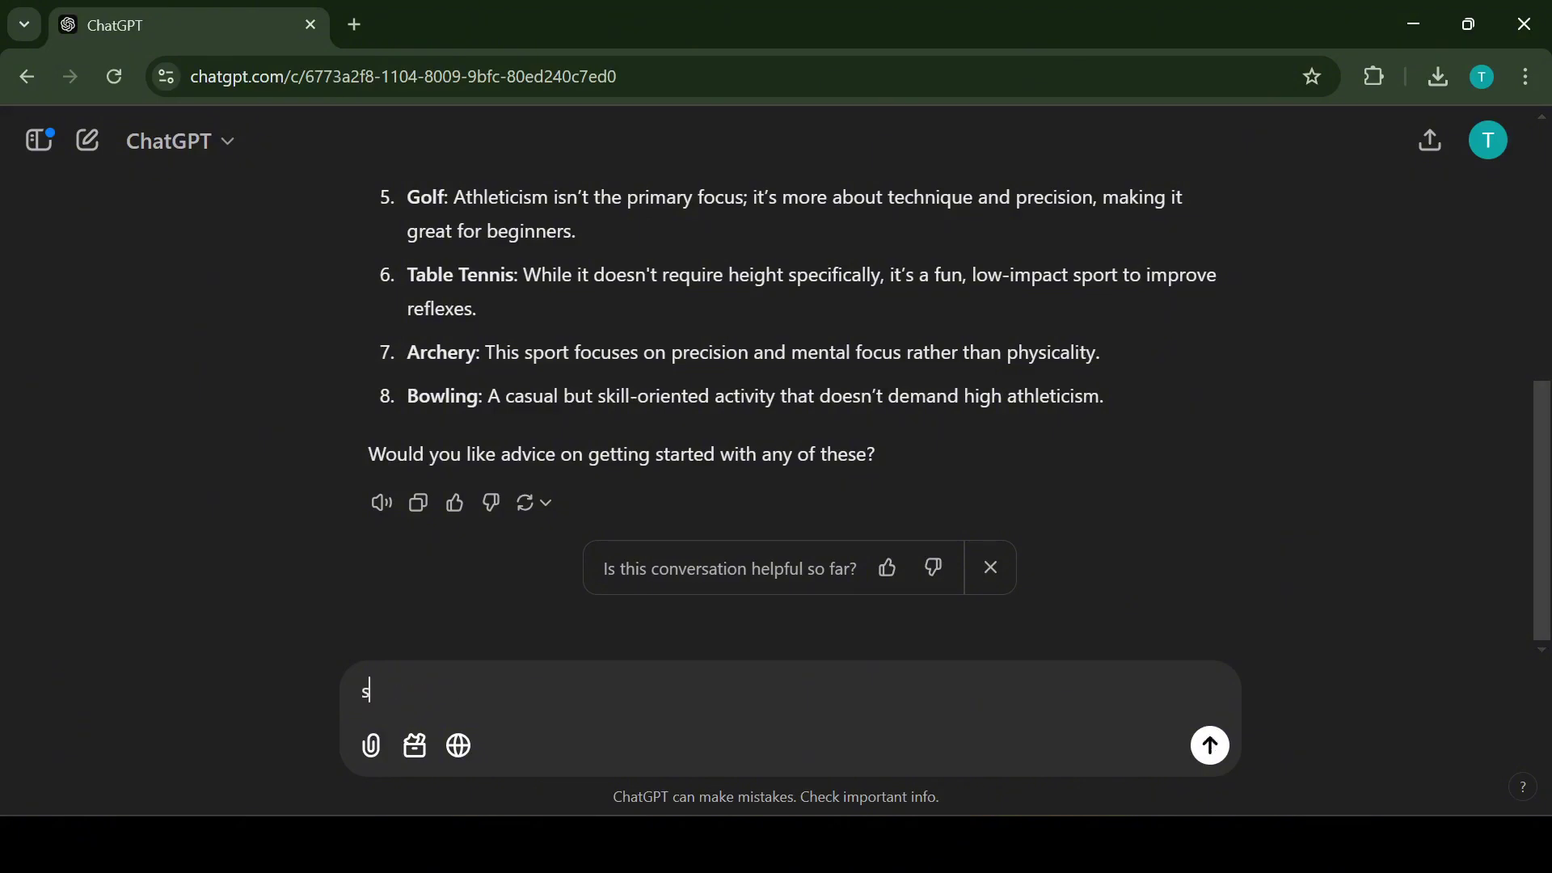
pyautogui.write('uggest me a sport')
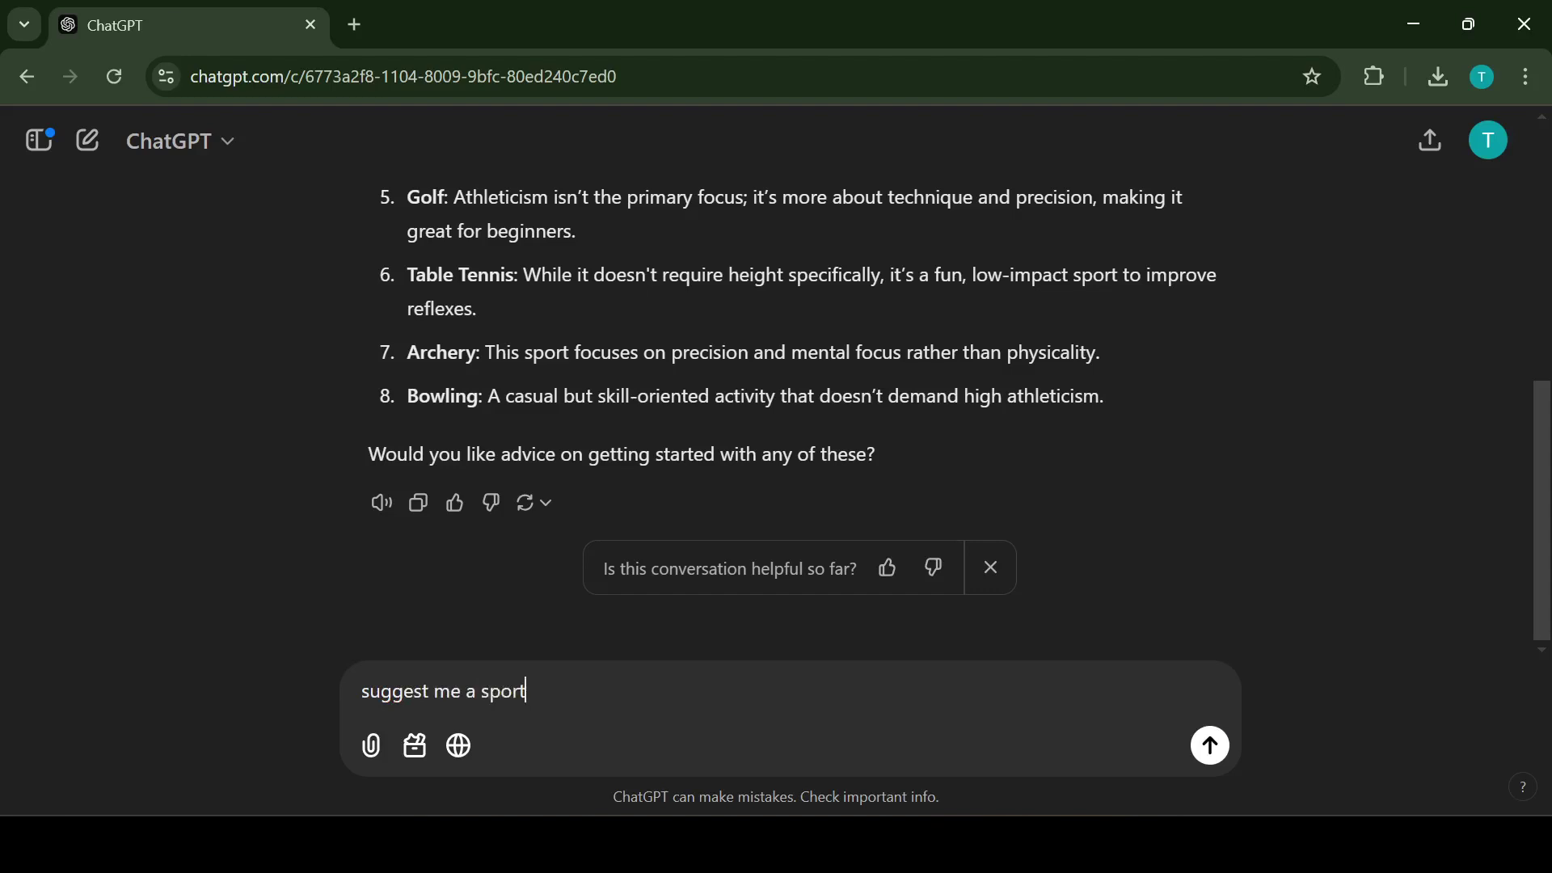
pyautogui.write('s team to follow from an')
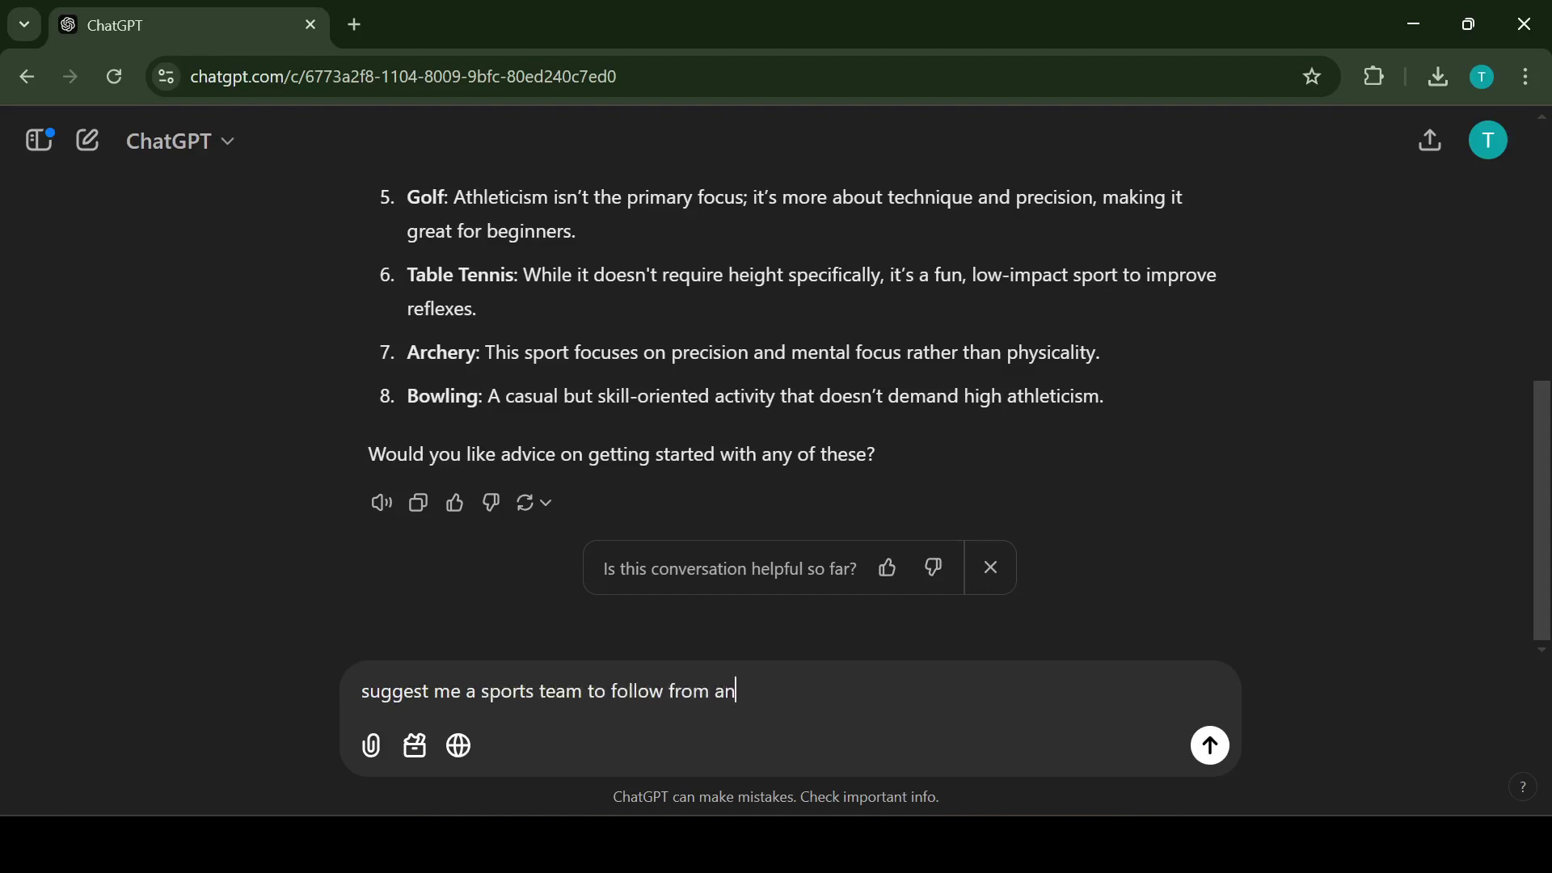
pyautogui.write('y sports')
pyautogui.press('Return')
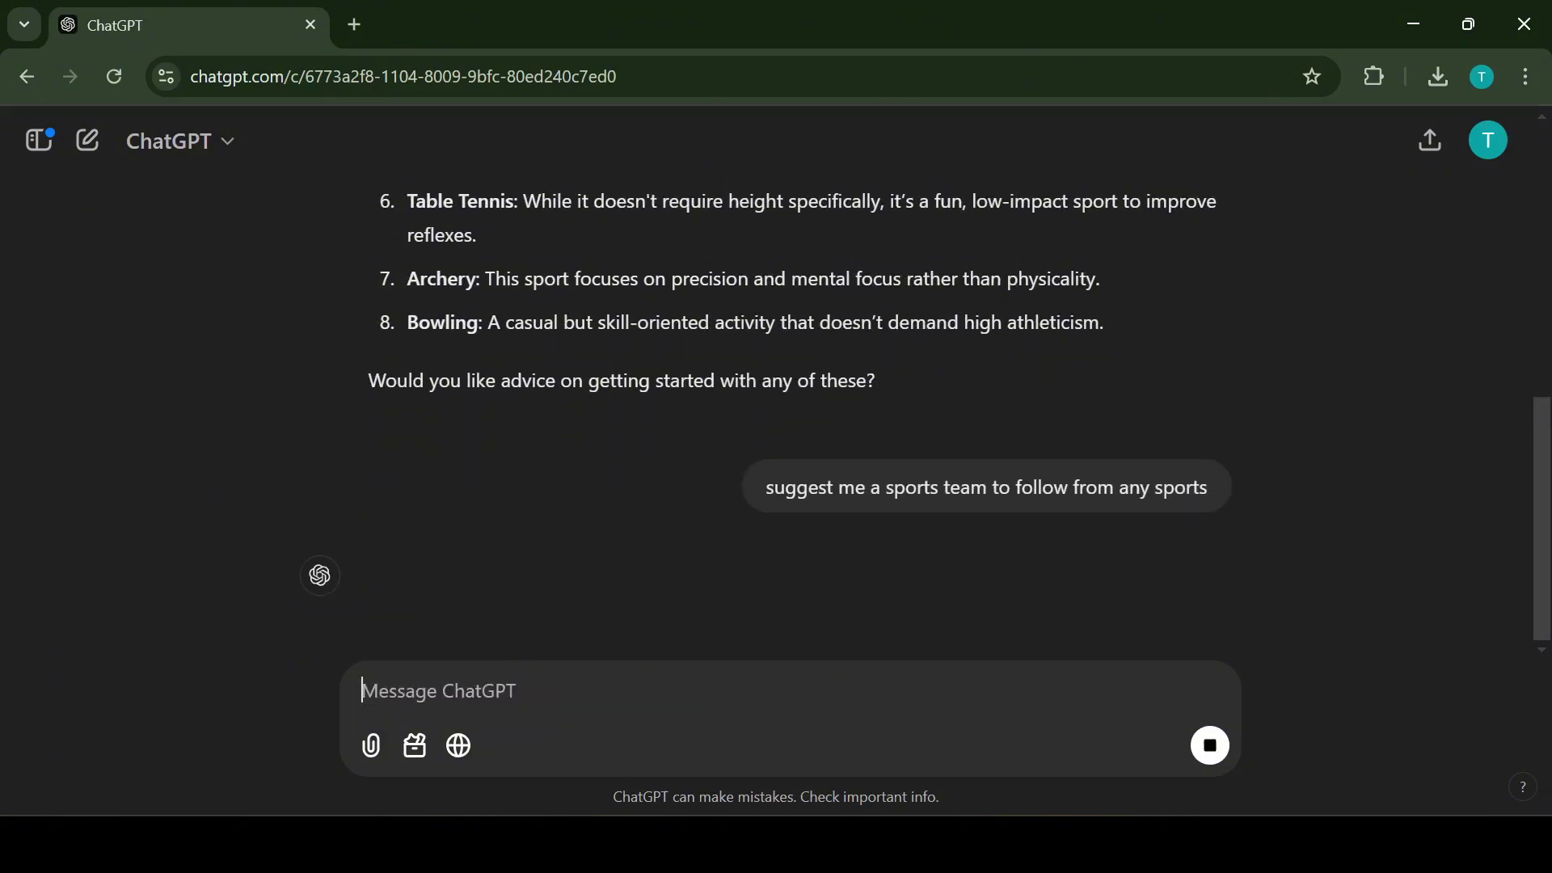